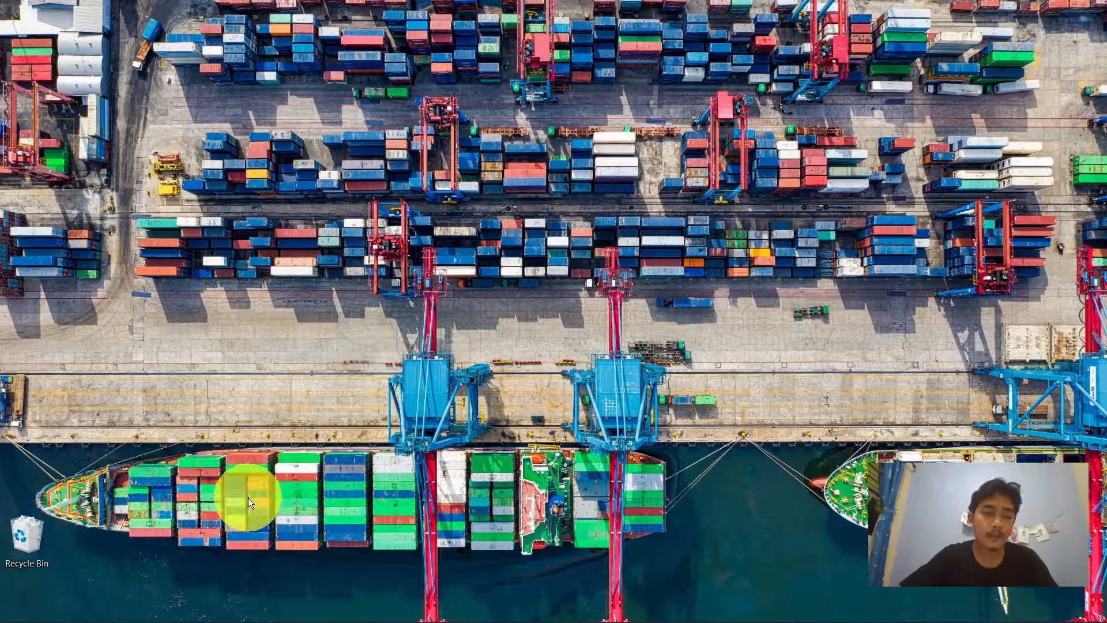
Switch to the Excel workbook profil dasar provinsi covid-19.xlsx and look across the columns of the profil provinsi sheet.
mouse_move(173, 620)
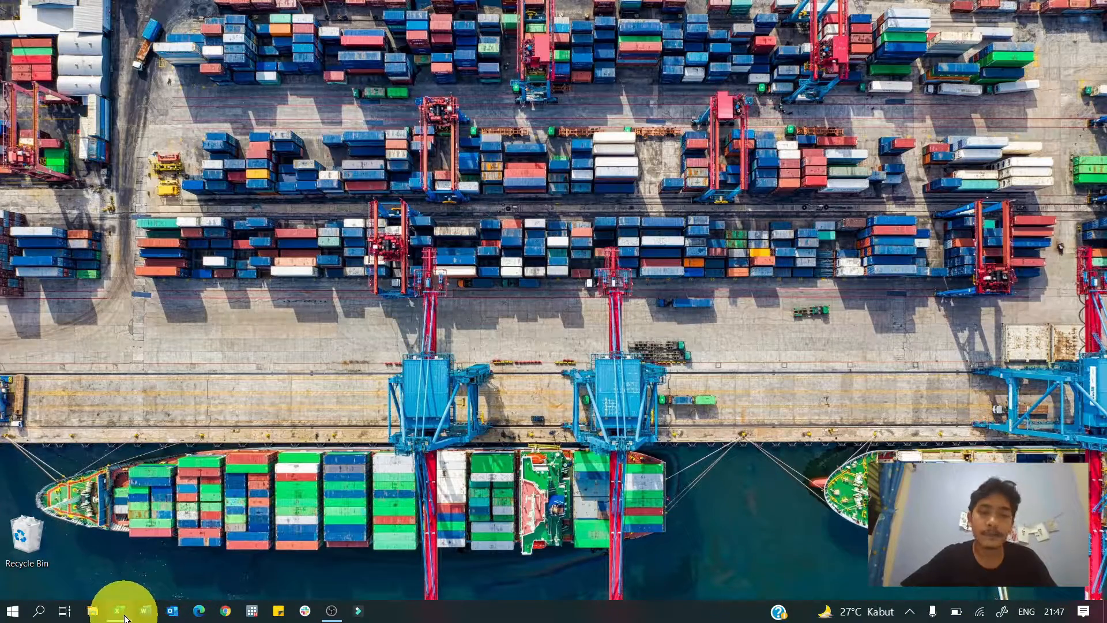
click(120, 611)
click(478, 300)
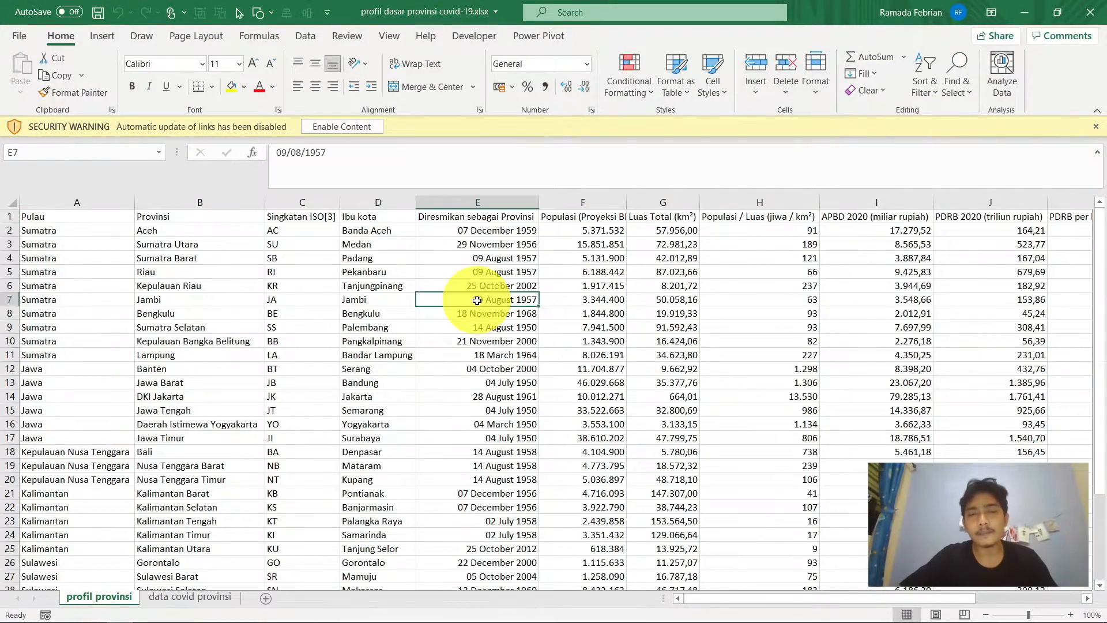
key(Home)
key(Right)
key(Right)
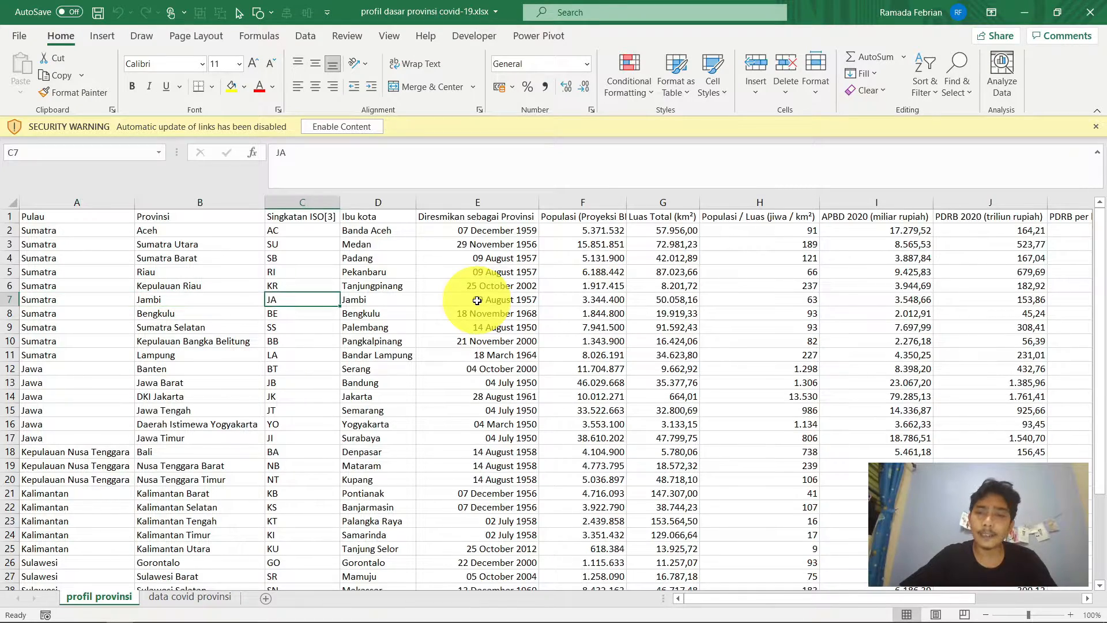
key(ctrl+Right)
key(ctrl+Left)
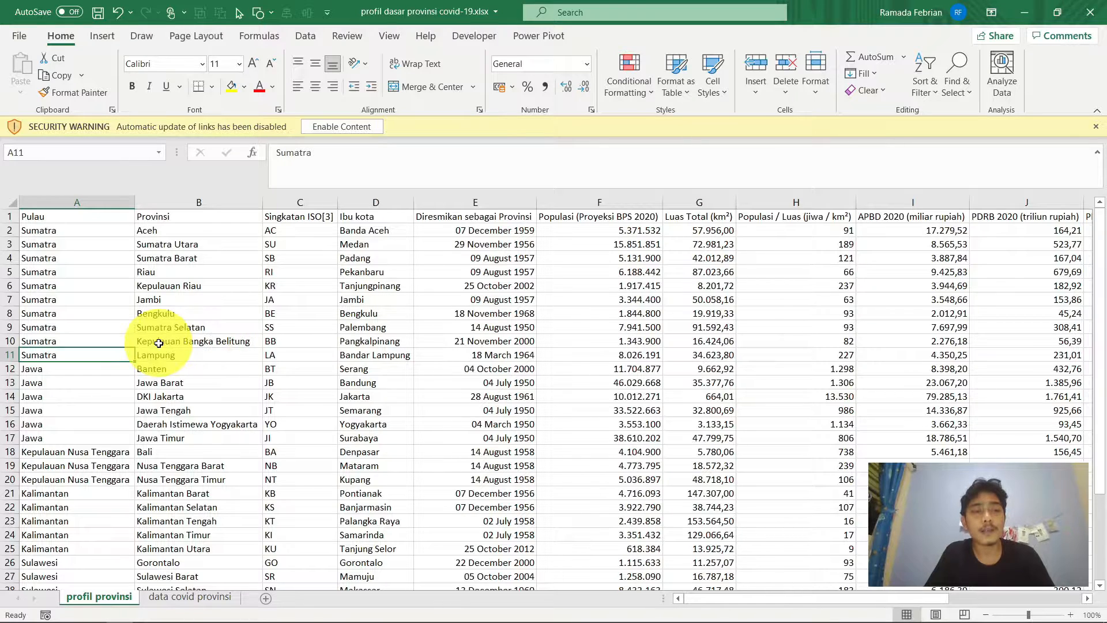
Insert a blank row above the Lampung row in row 11 and undo the insertion.
click(8, 358)
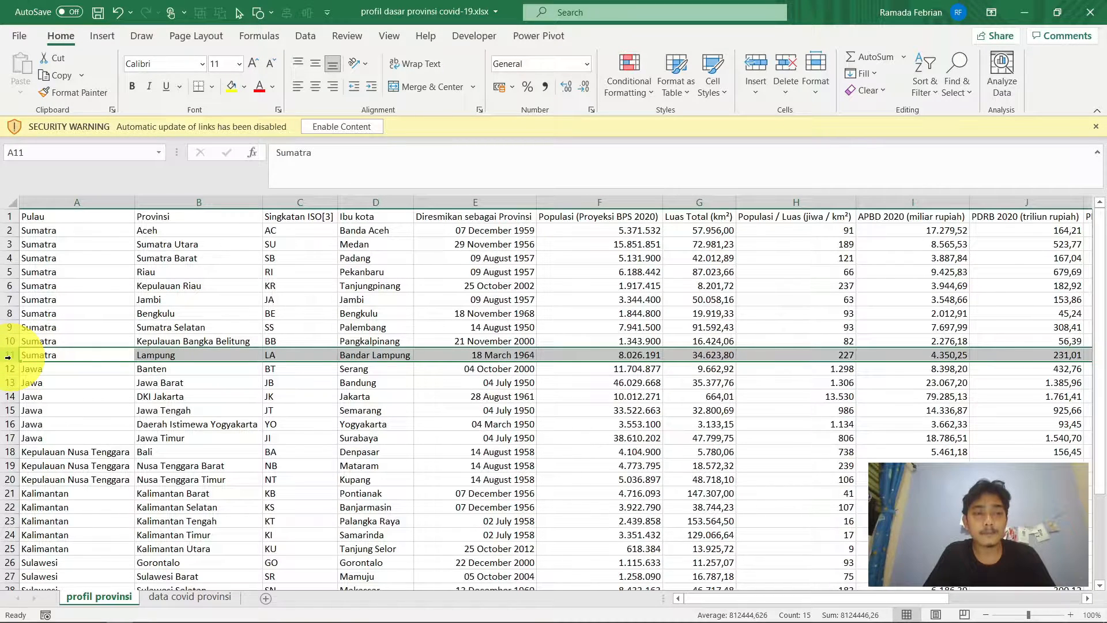
right_click(8, 358)
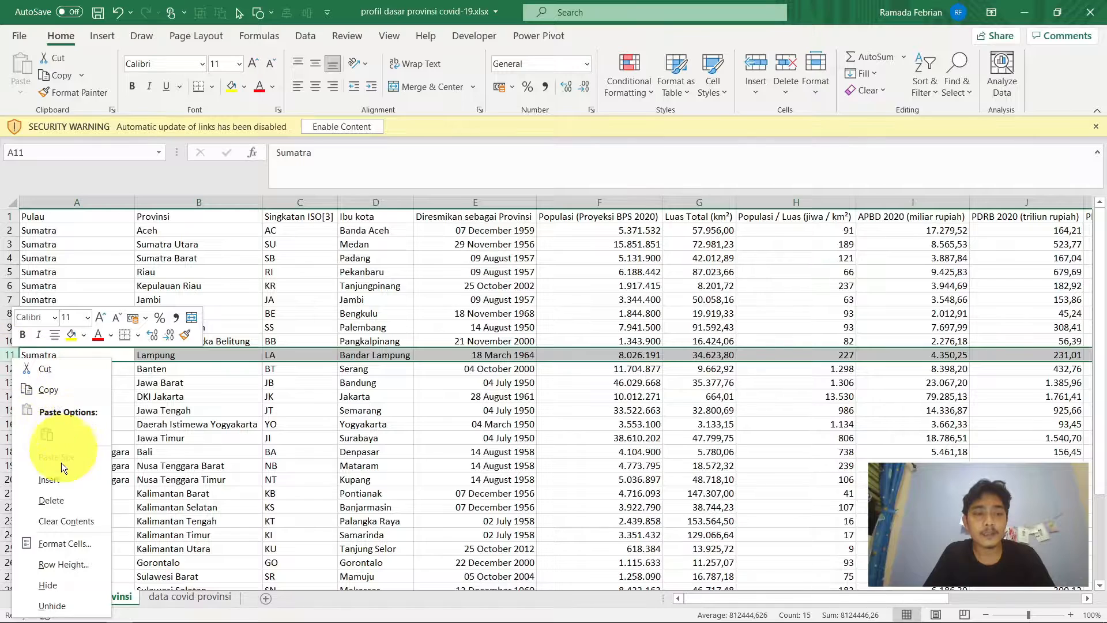
click(60, 477)
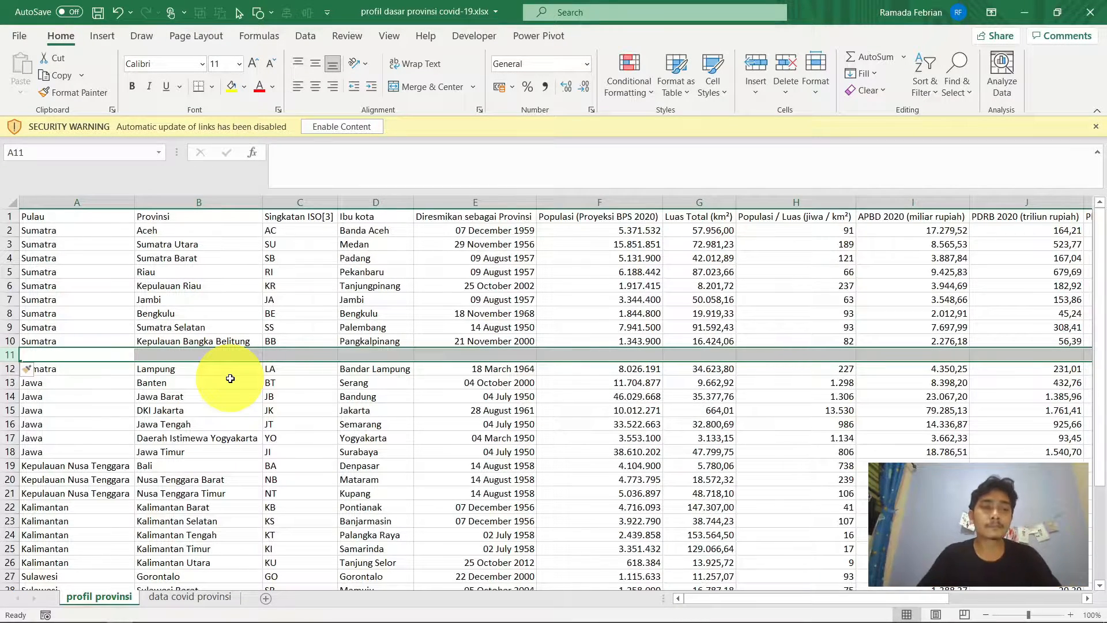
key(ctrl+z)
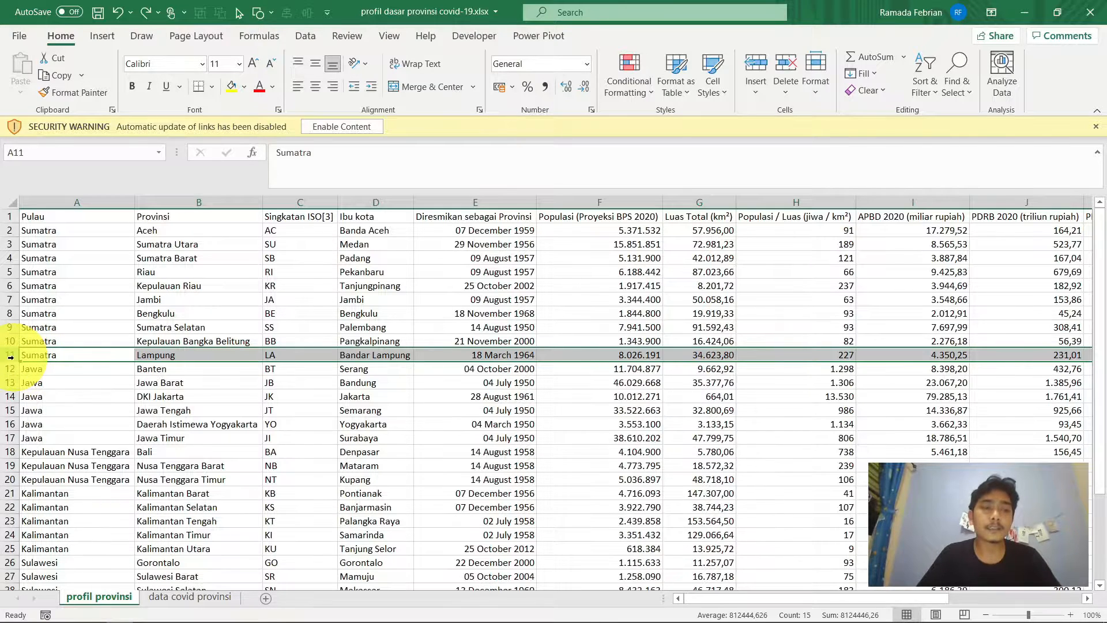
right_click(11, 356)
key(Escape)
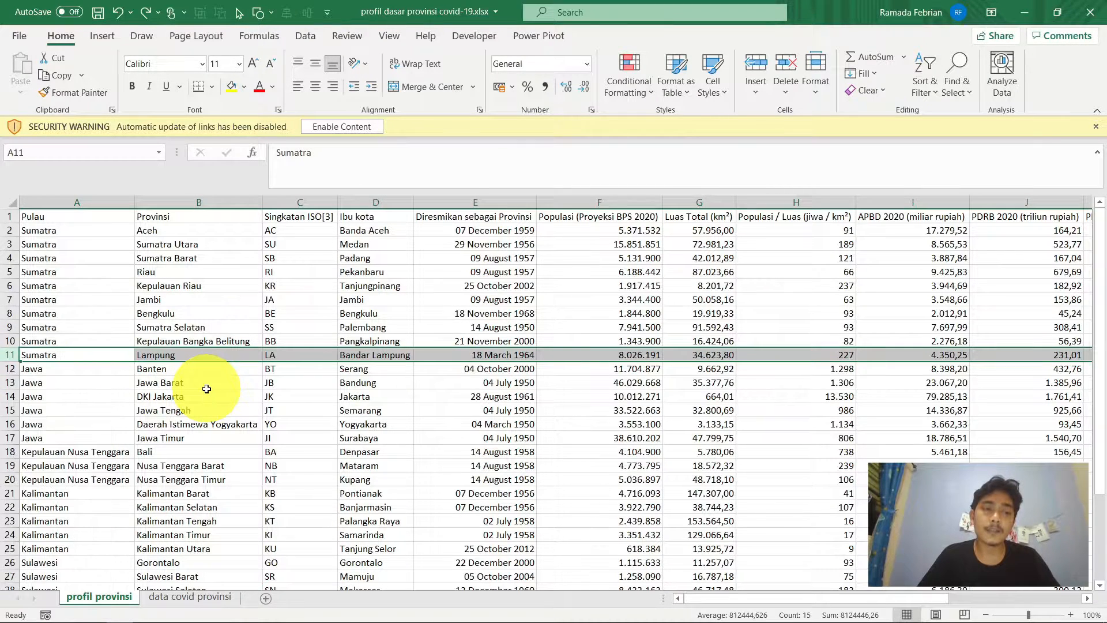
click(211, 383)
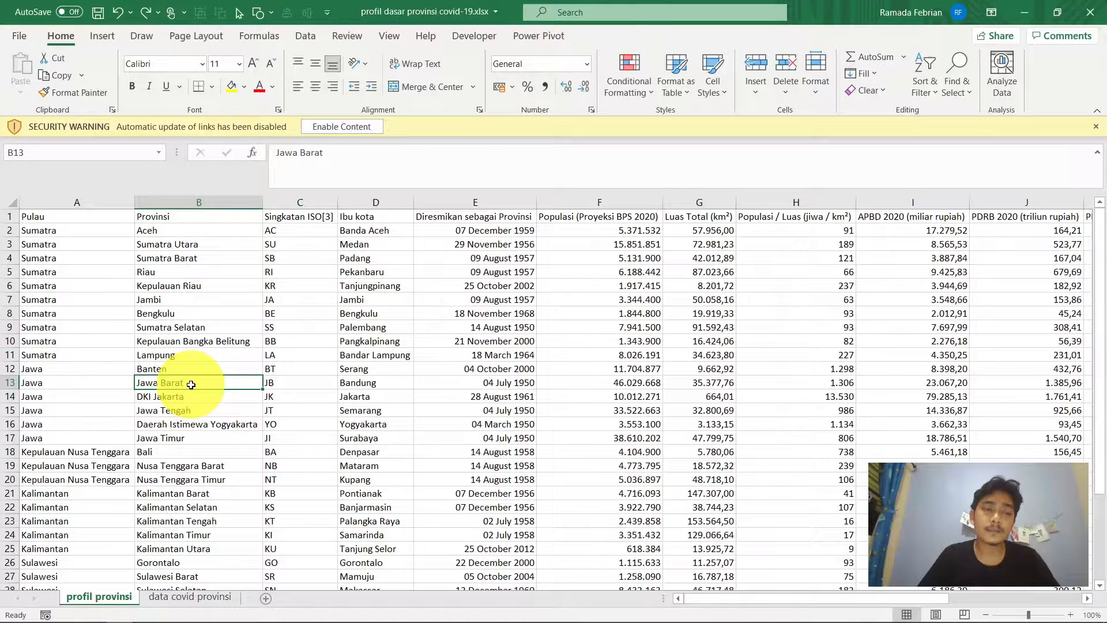
Insert an empty sheet row above Lampung a second time using the Insert command, and undo it.
click(10, 356)
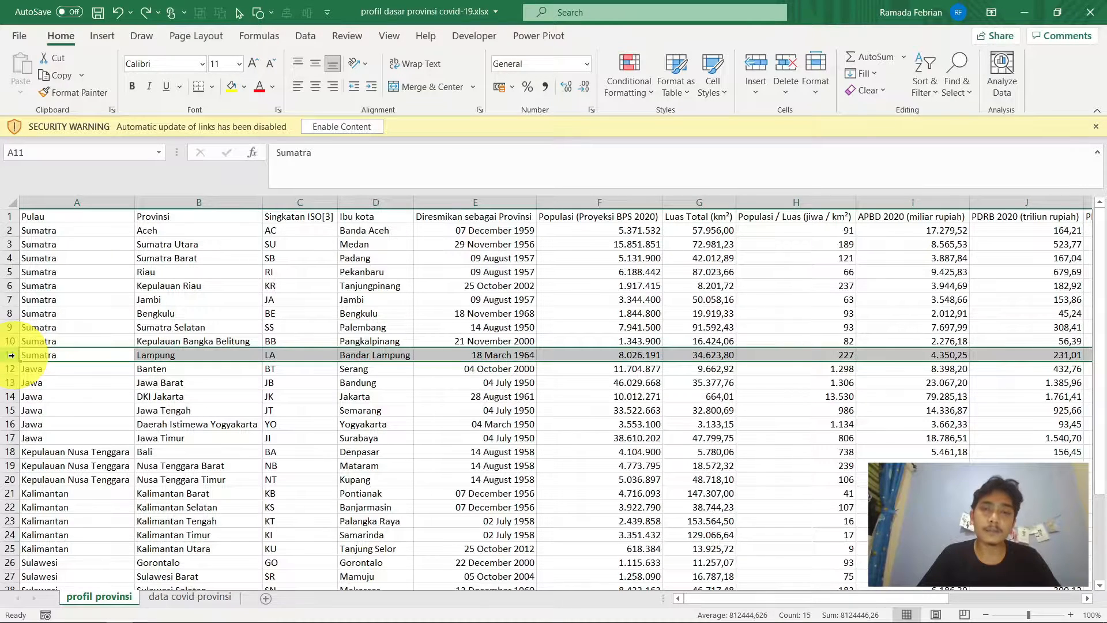
click(755, 64)
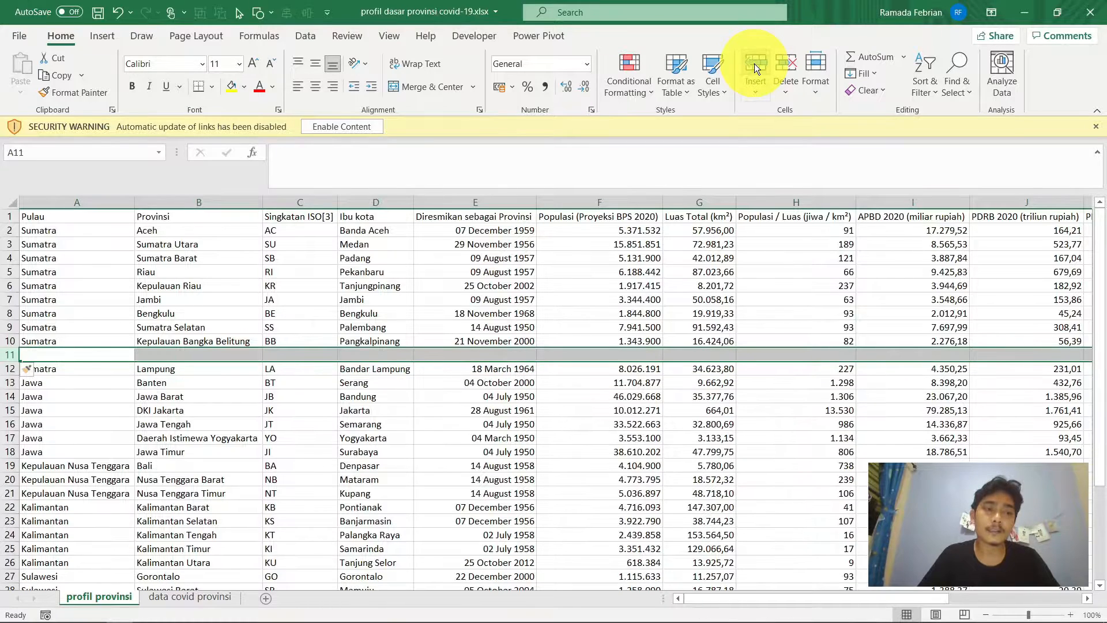
key(ctrl+z)
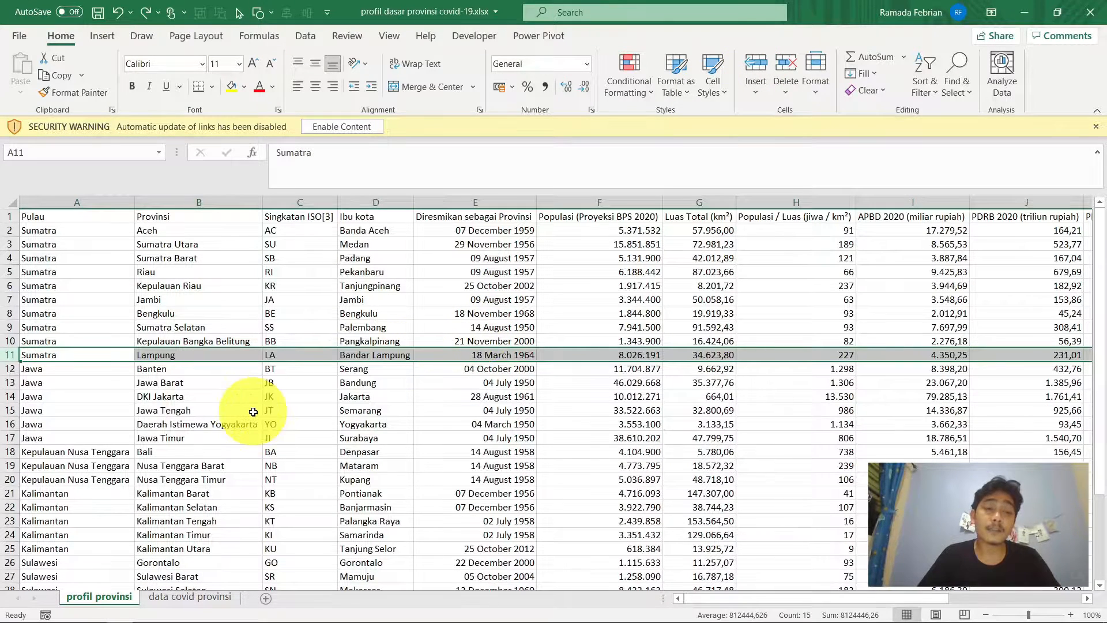
click(253, 412)
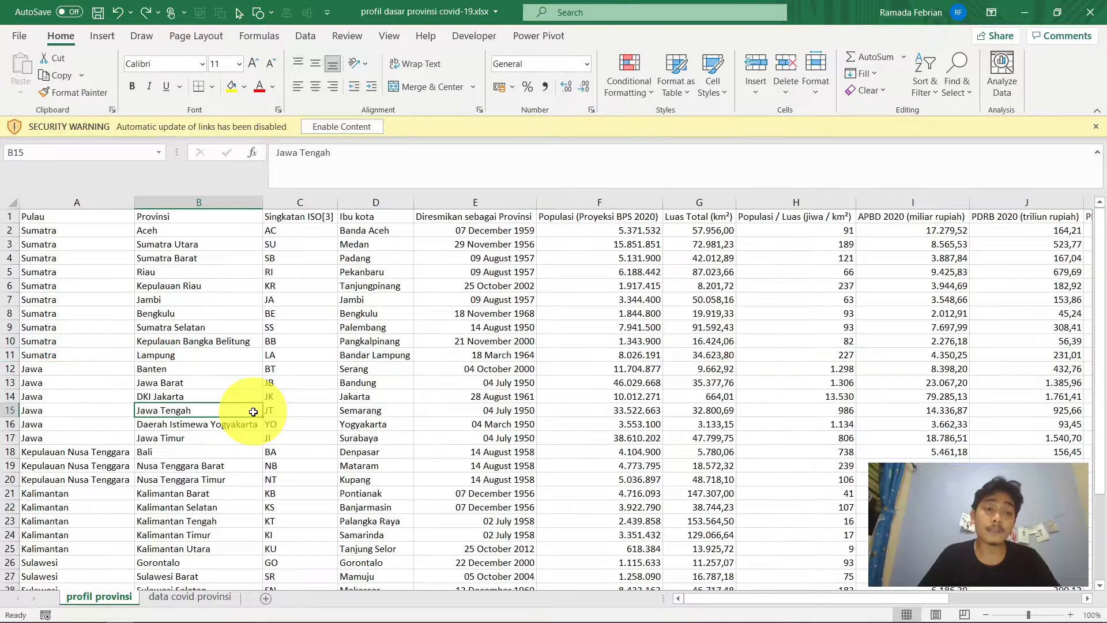
Repeat the blank row insertion at row 11 once more and undo it, leaving the row selection.
click(11, 356)
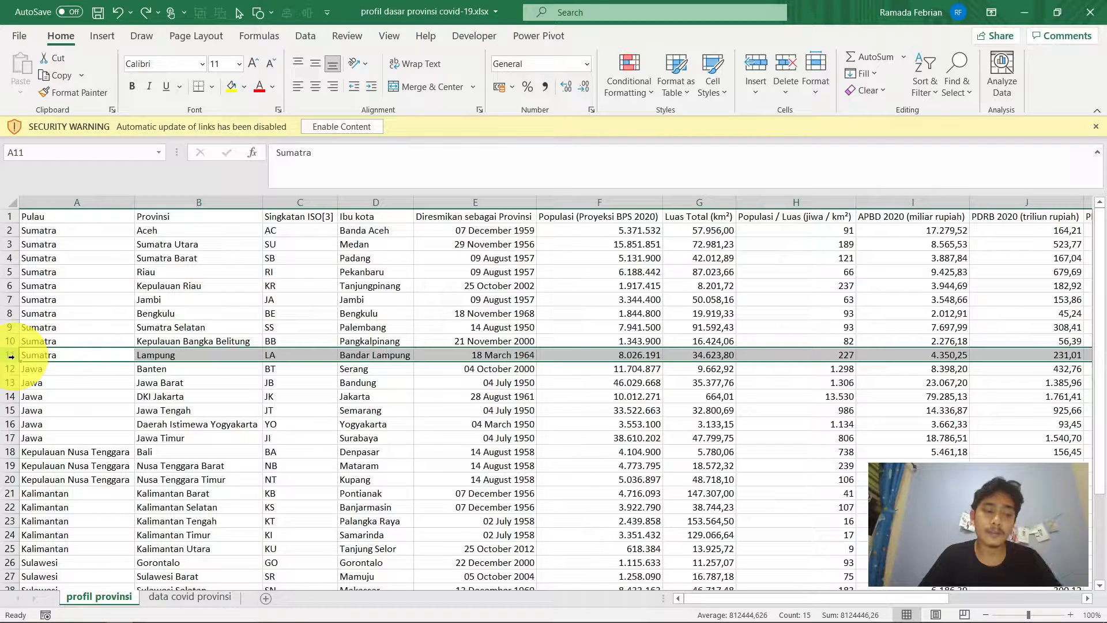
key(ctrl+shift+=)
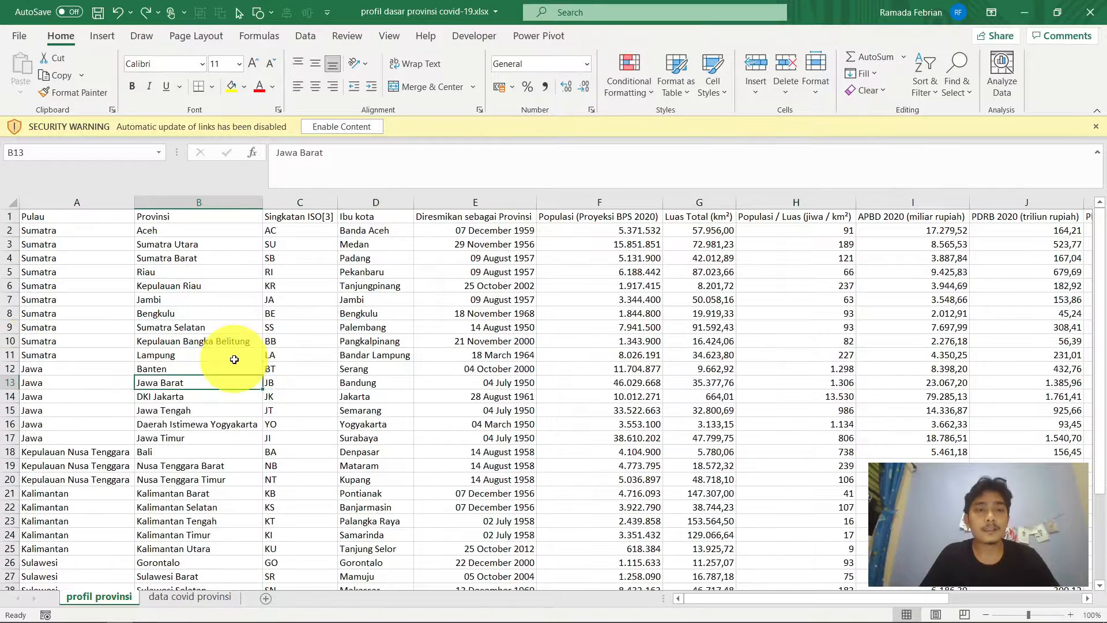
click(234, 359)
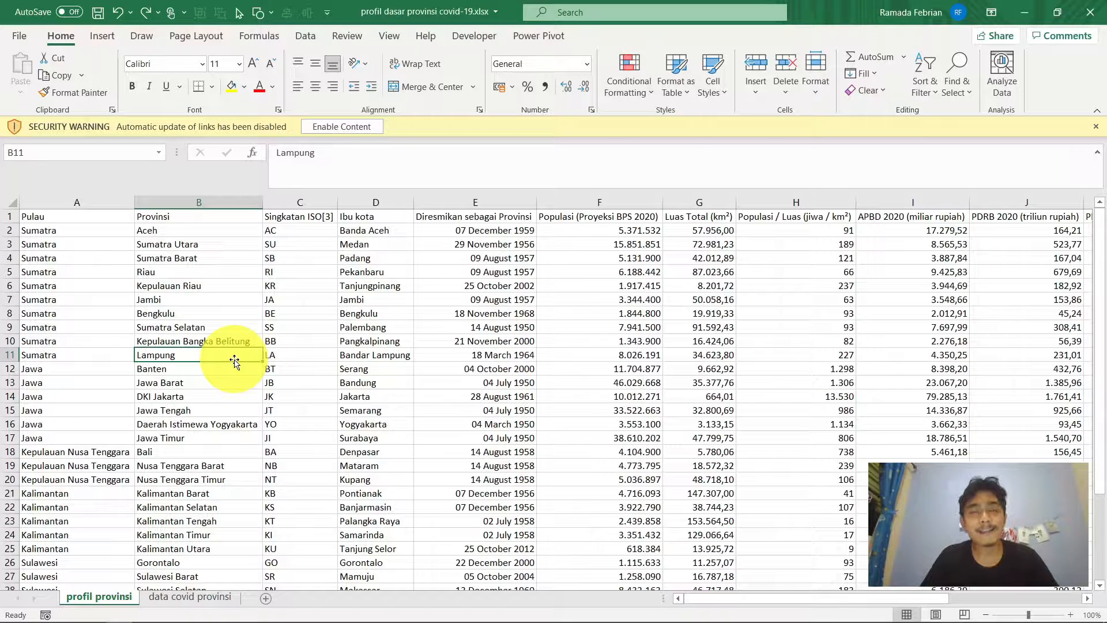
click(218, 375)
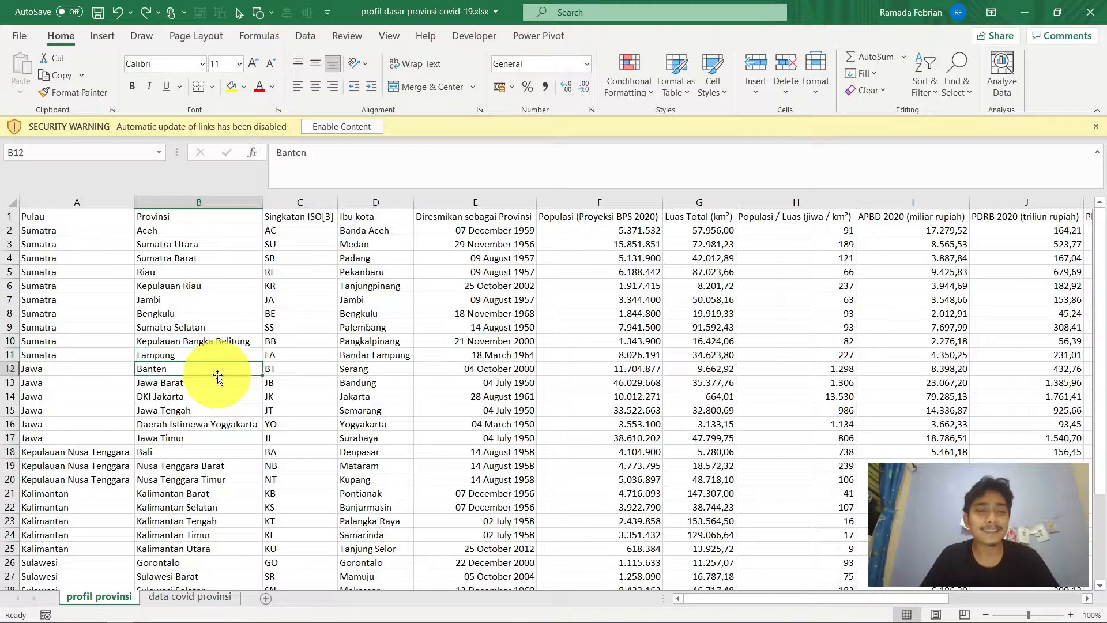
click(188, 395)
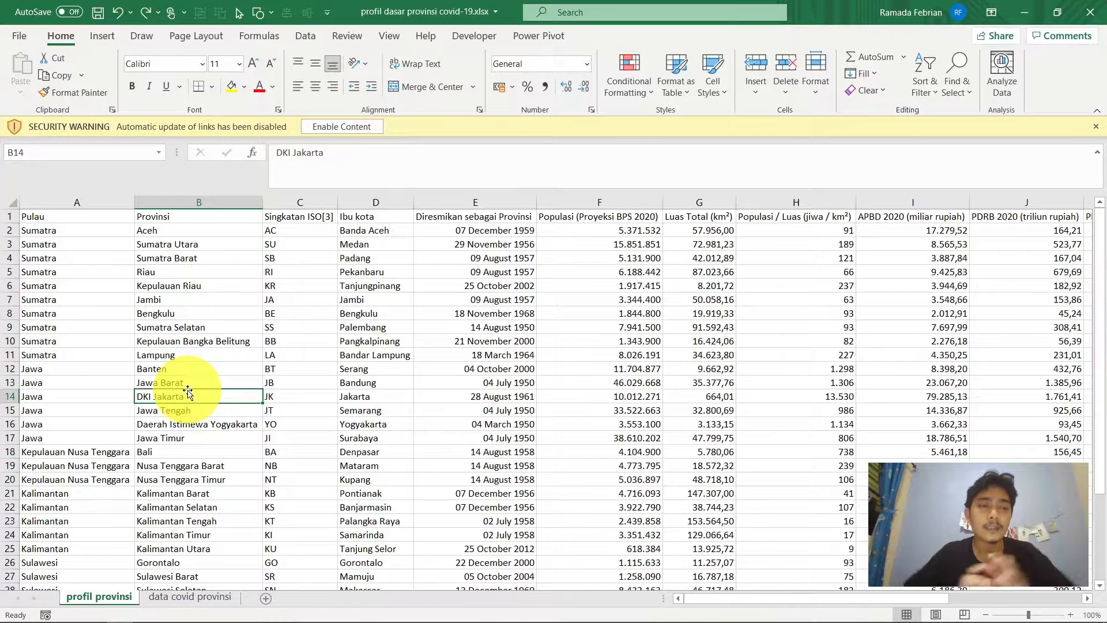
Set the row height of the entire province data table to 10.
key(ctrl+a)
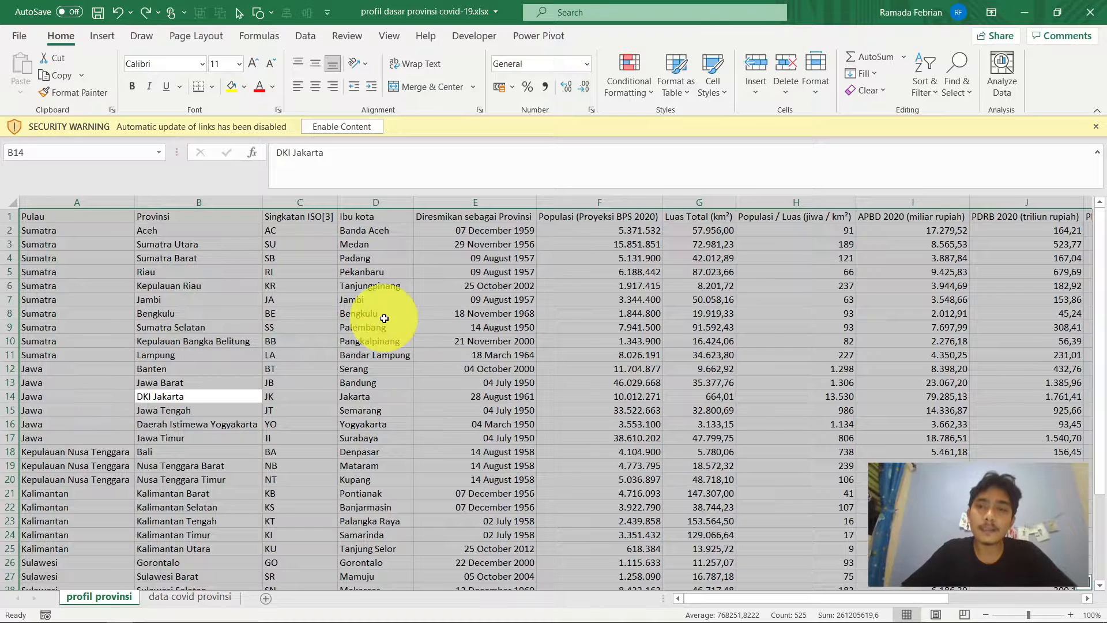
click(818, 99)
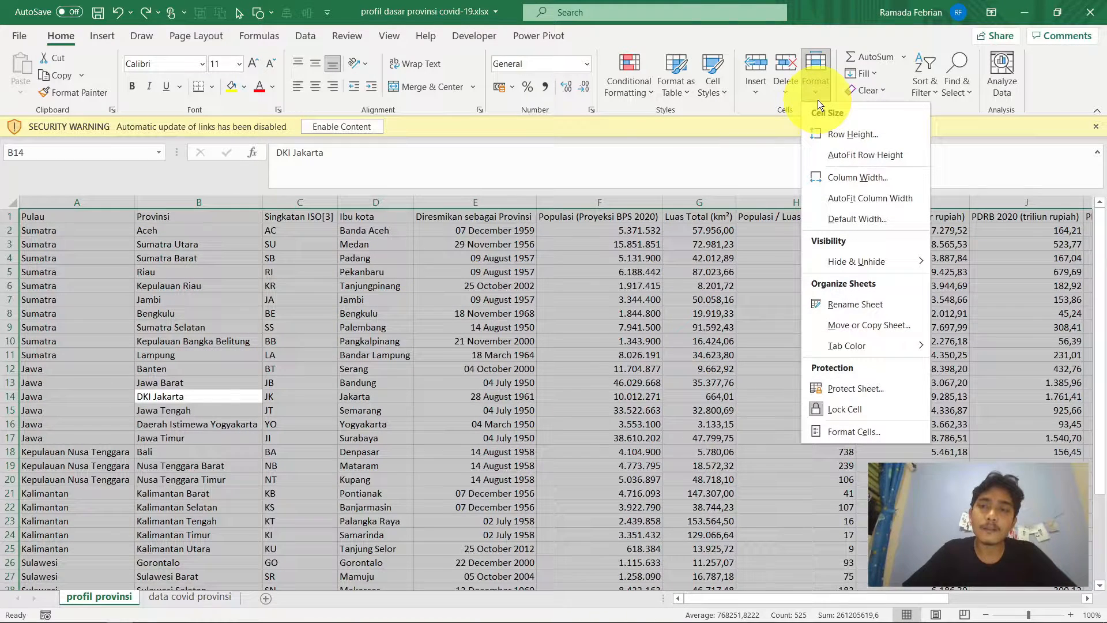
click(879, 136)
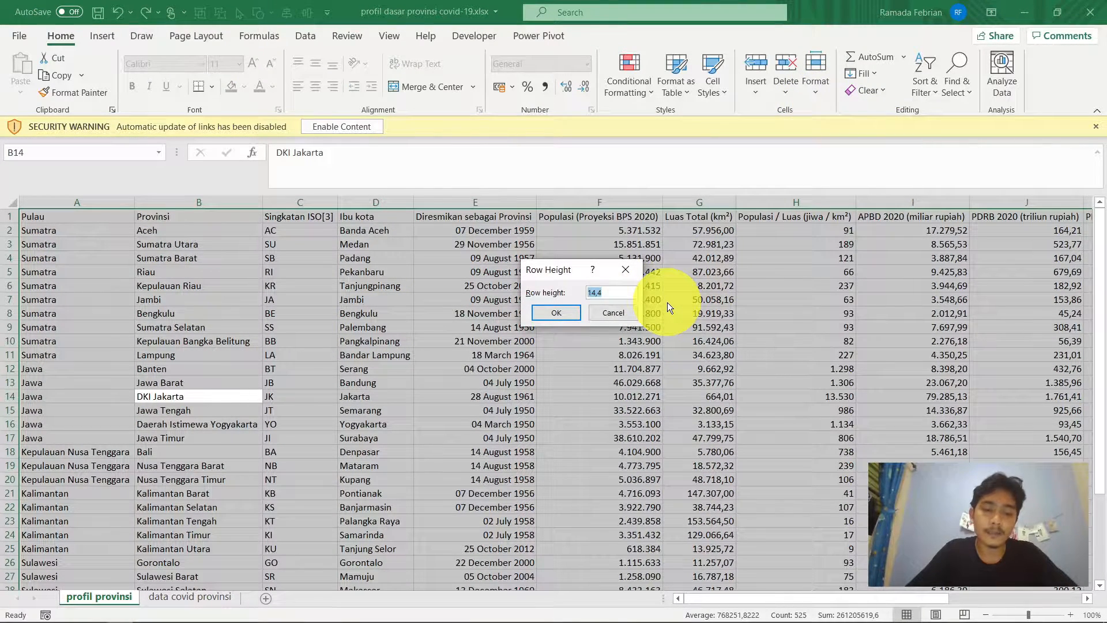
text(10)
key(Return)
click(186, 350)
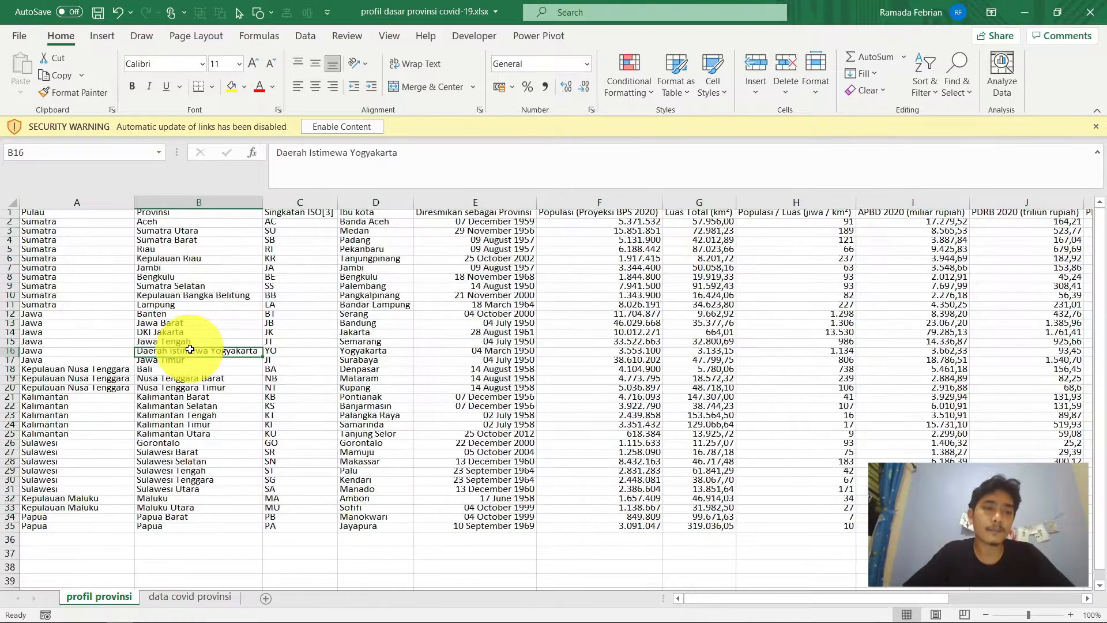
click(432, 341)
click(372, 315)
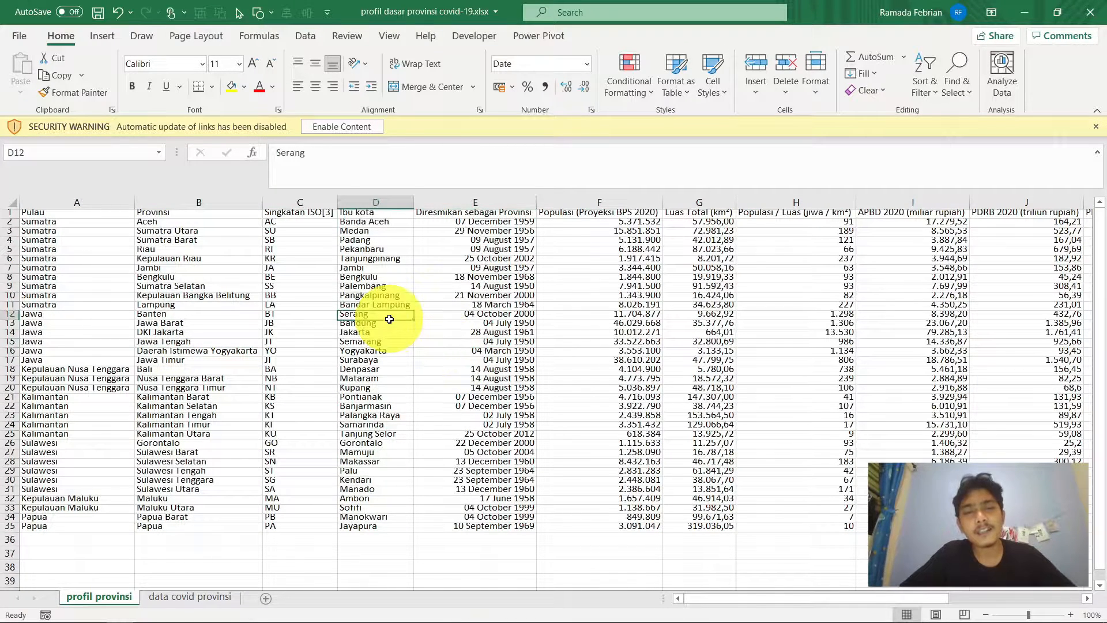
click(371, 305)
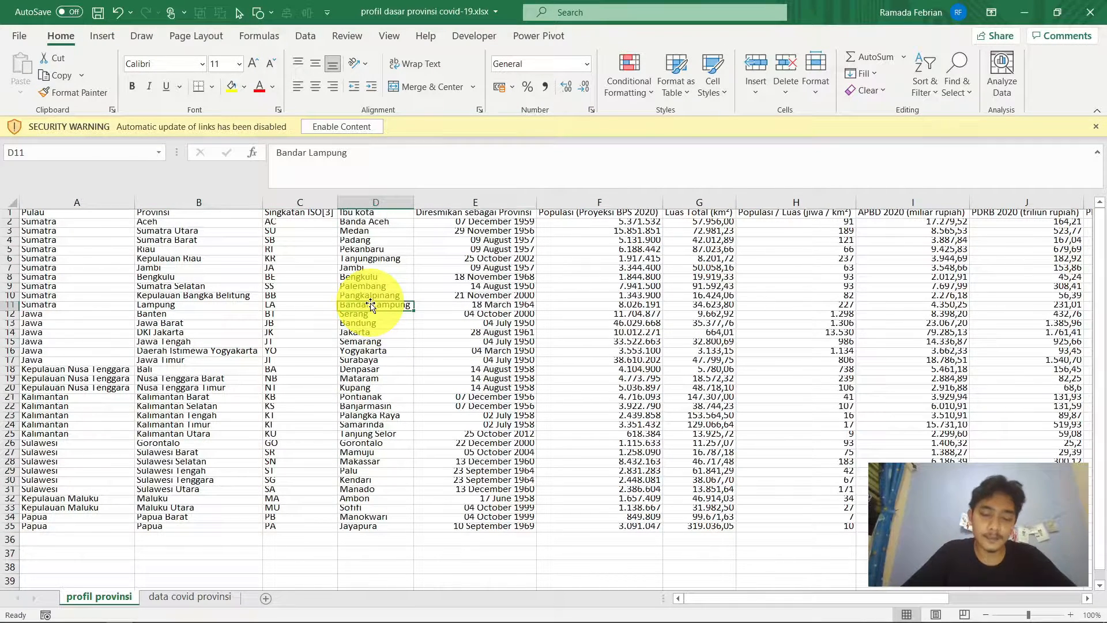
key(ctrl+Left)
key(ctrl+Up)
key(Down)
key(Right)
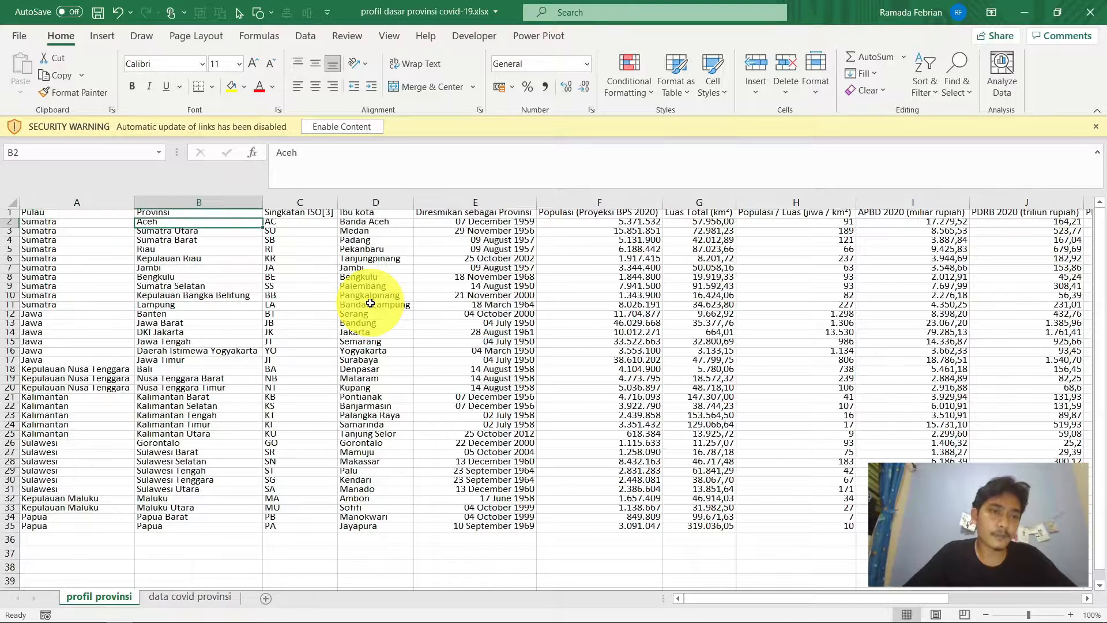
key(Left)
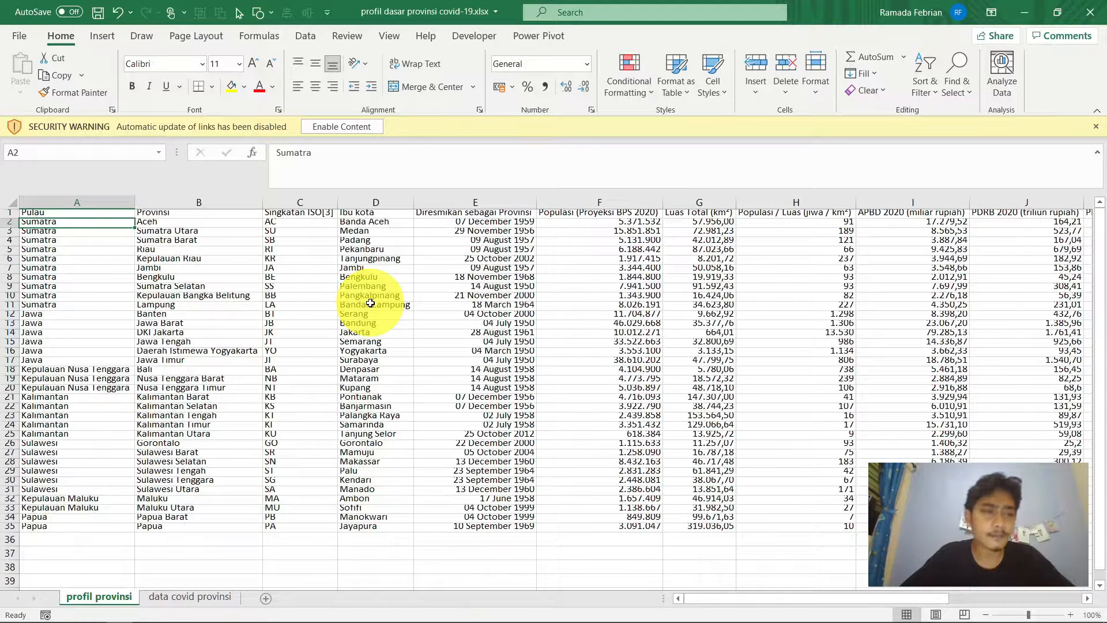
Make the Bengkulu row (row 8) several times taller by hand and undo that height change.
key(Down)
key(Down)
key(Down)
key(Down)
key(Down)
key(Down)
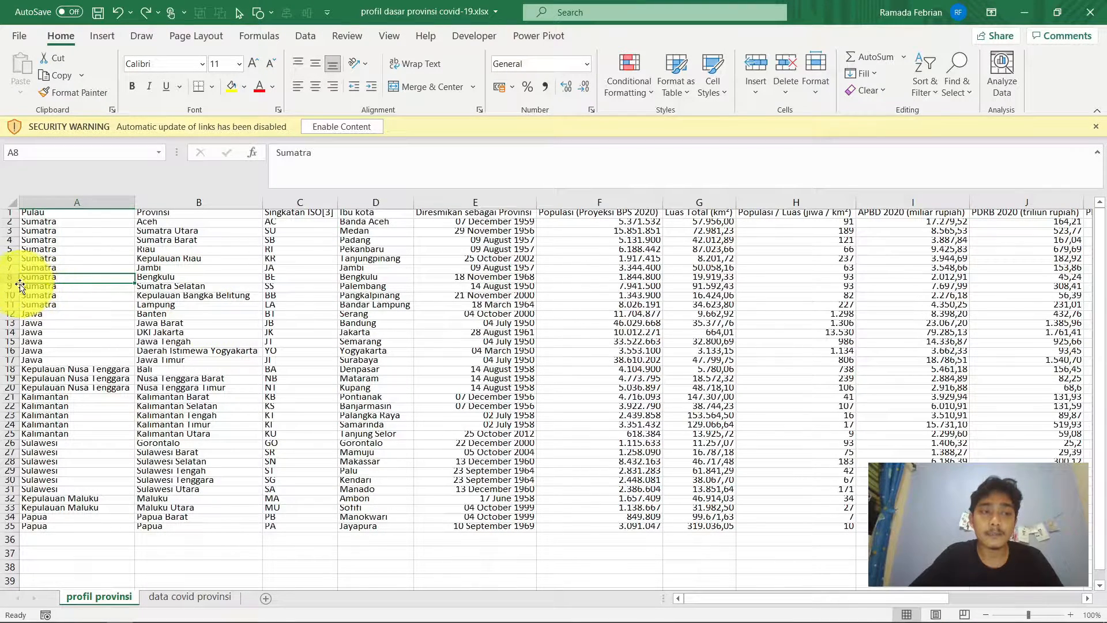
drag(15, 286, 15, 312)
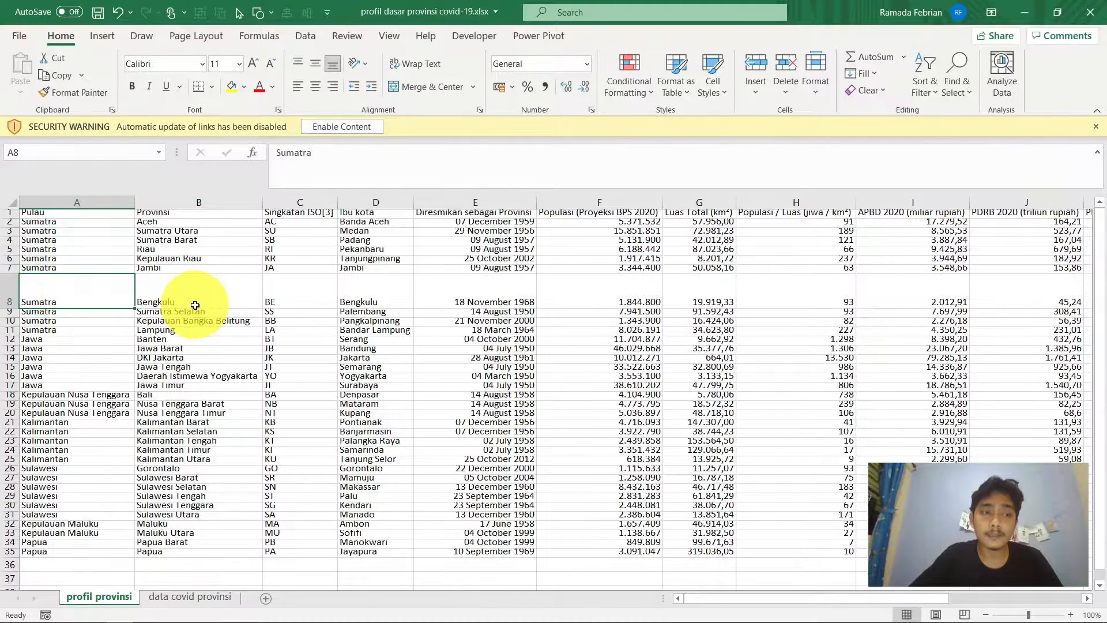
key(ctrl+z)
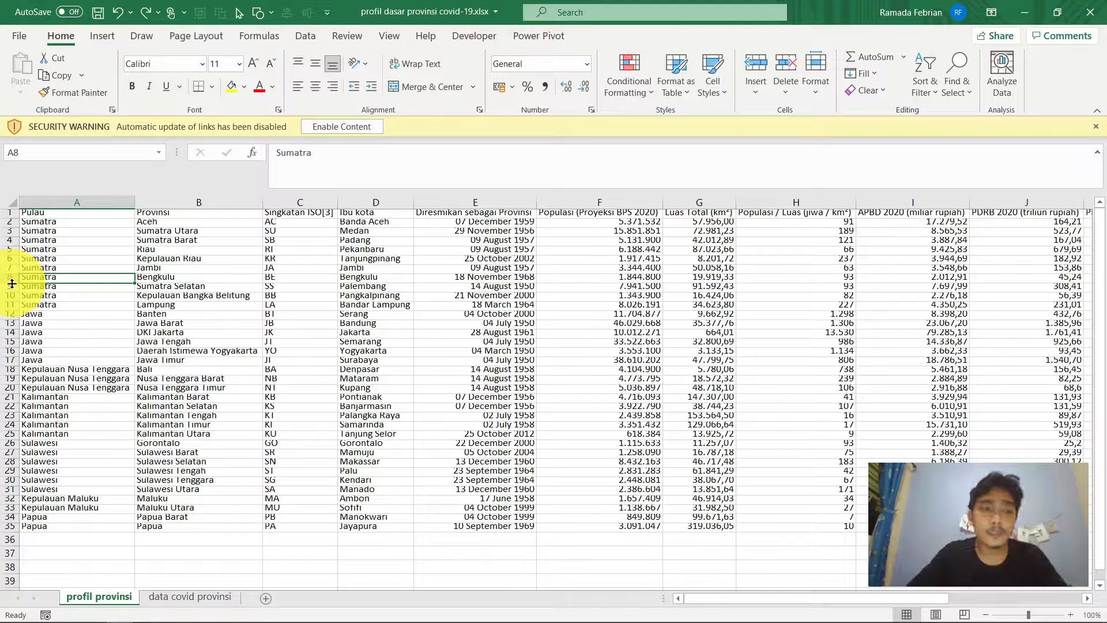
Increase the height of row 8 (Bengkulu) by hand and undo the last resizes, keeping the row only slightly taller.
mouse_move(12, 284)
mouse_down()
mouse_move(6, 346)
mouse_move(11, 286)
mouse_move(13, 296)
mouse_up()
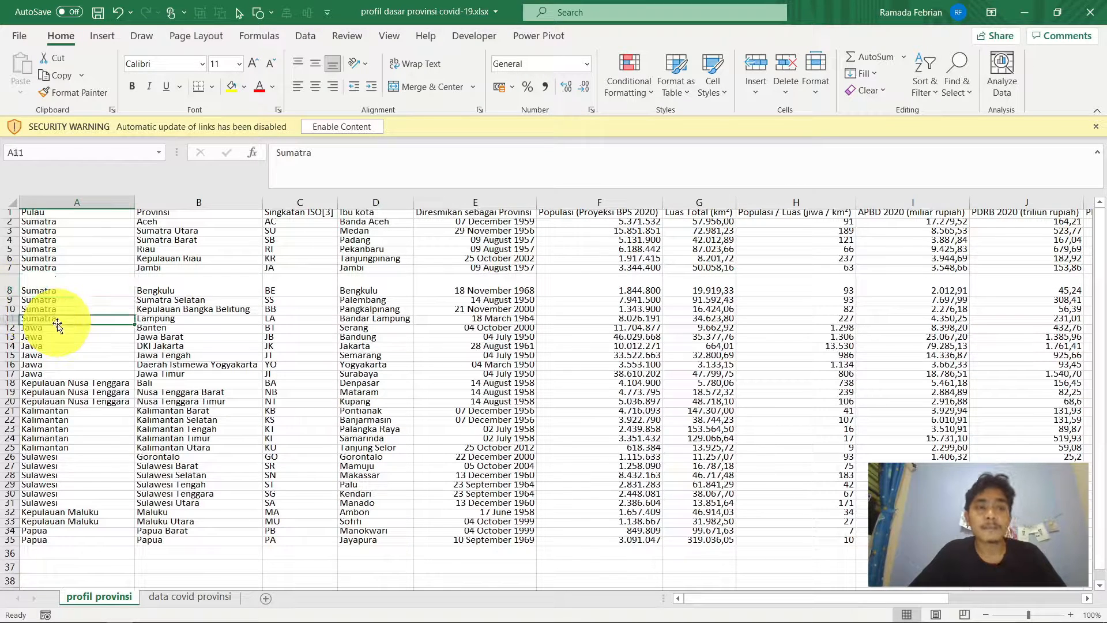
click(118, 319)
key(ctrl+z)
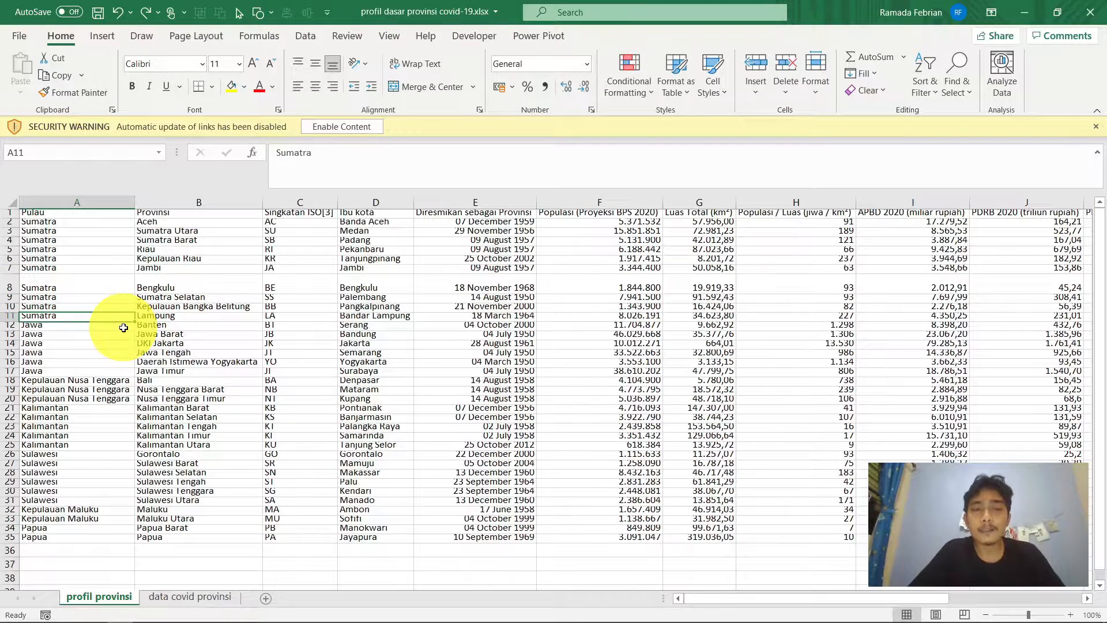
key(ctrl+z)
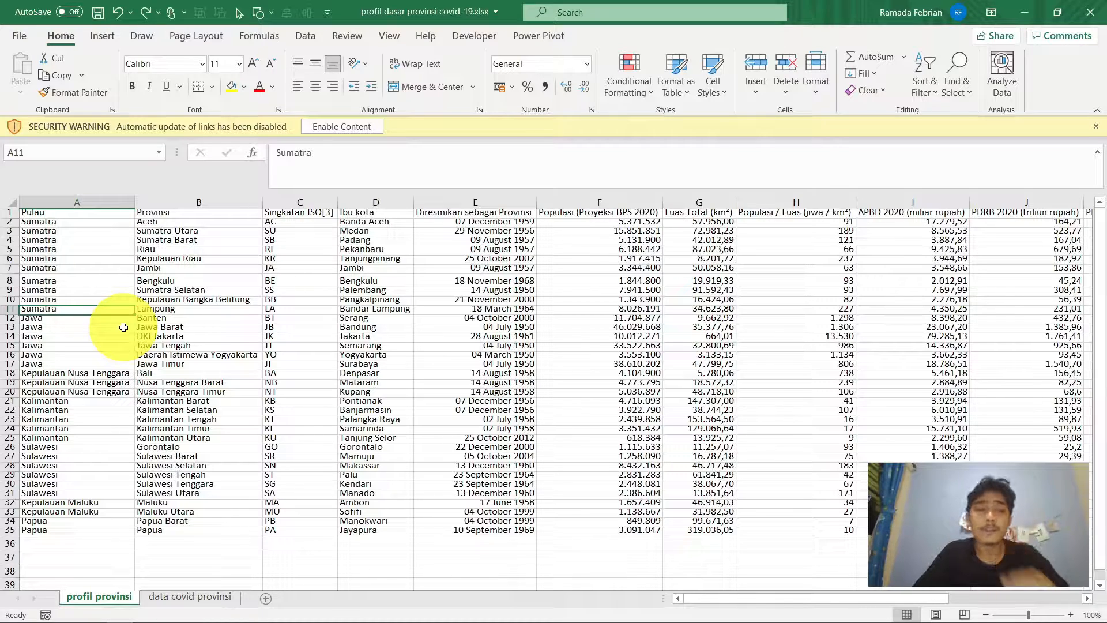
click(151, 320)
click(117, 317)
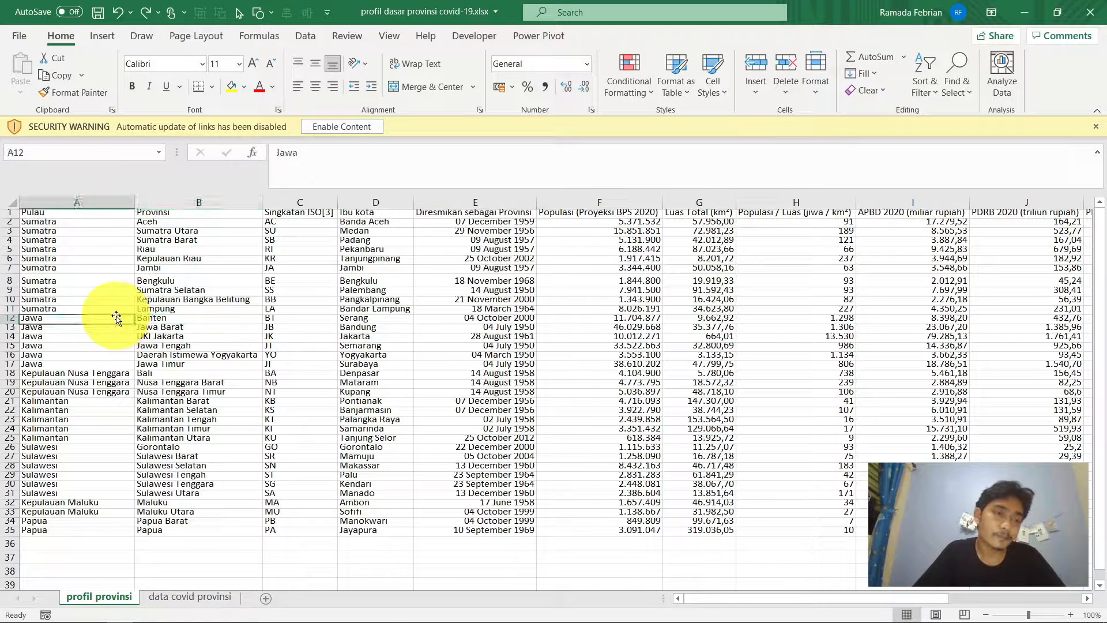
click(189, 312)
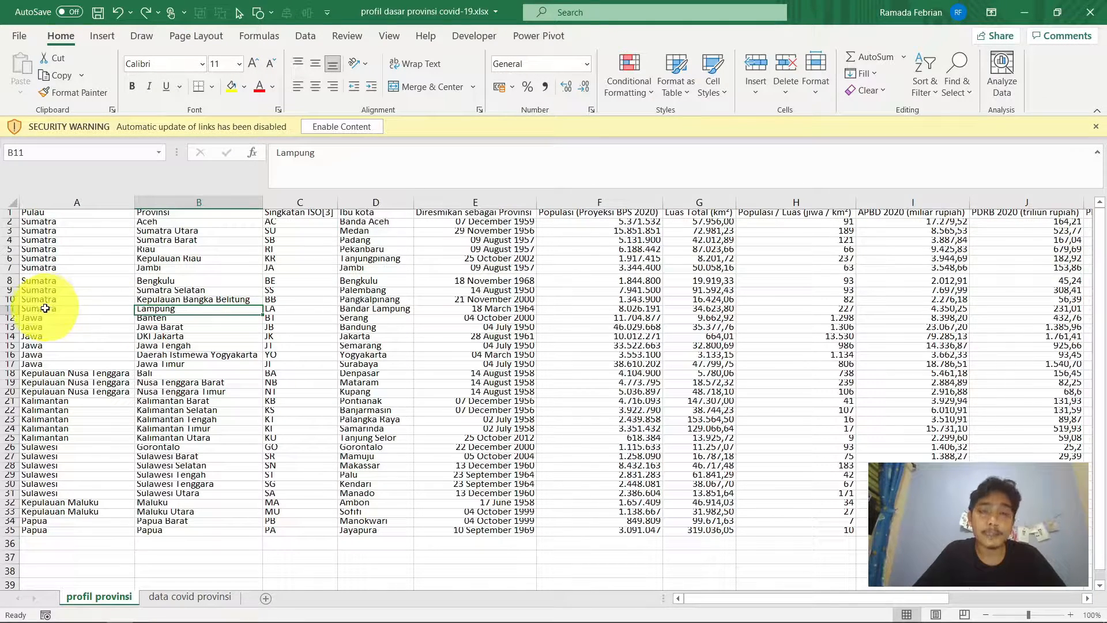
Auto-fit the heights of rows 10 to 13 one by one from their row borders.
click(26, 308)
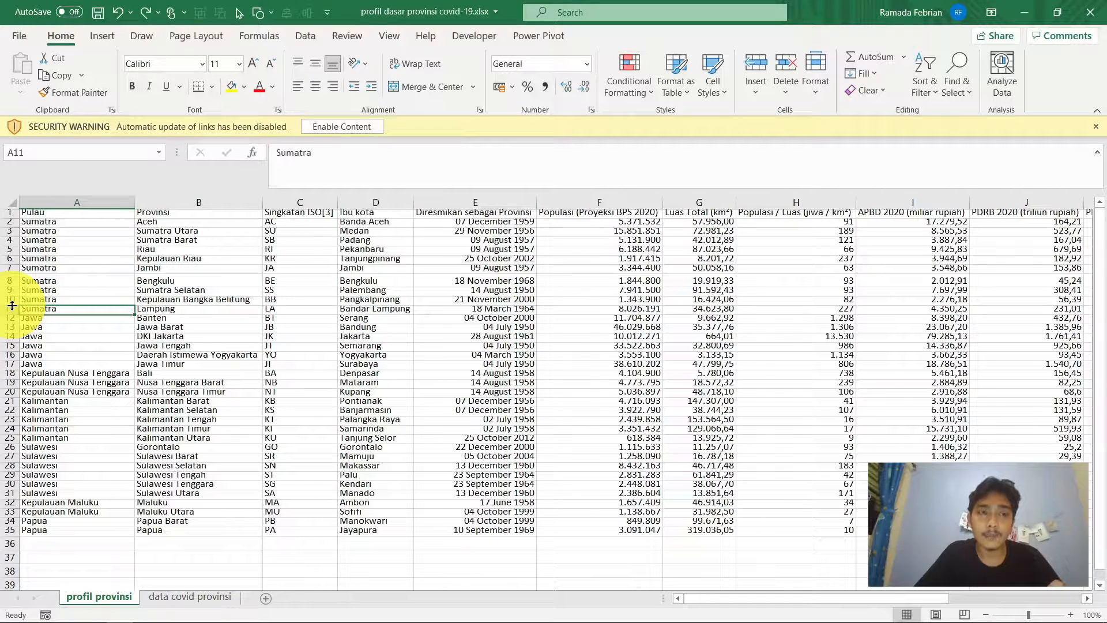
drag(12, 305, 10, 350)
click(69, 304)
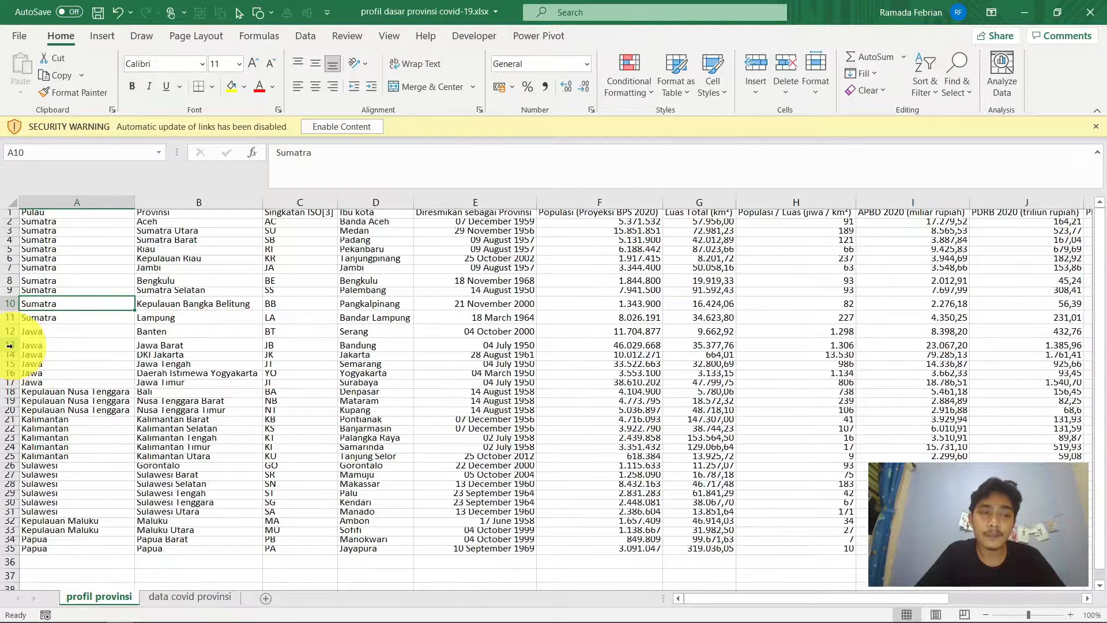
Undo all the individual row height changes, including those of the Bengkulu row (row 8).
click(157, 372)
key(ctrl+z)
key(ctrl+z)
key(ctrl+z)
key(ctrl+z)
key(ctrl+z)
key(ctrl+z)
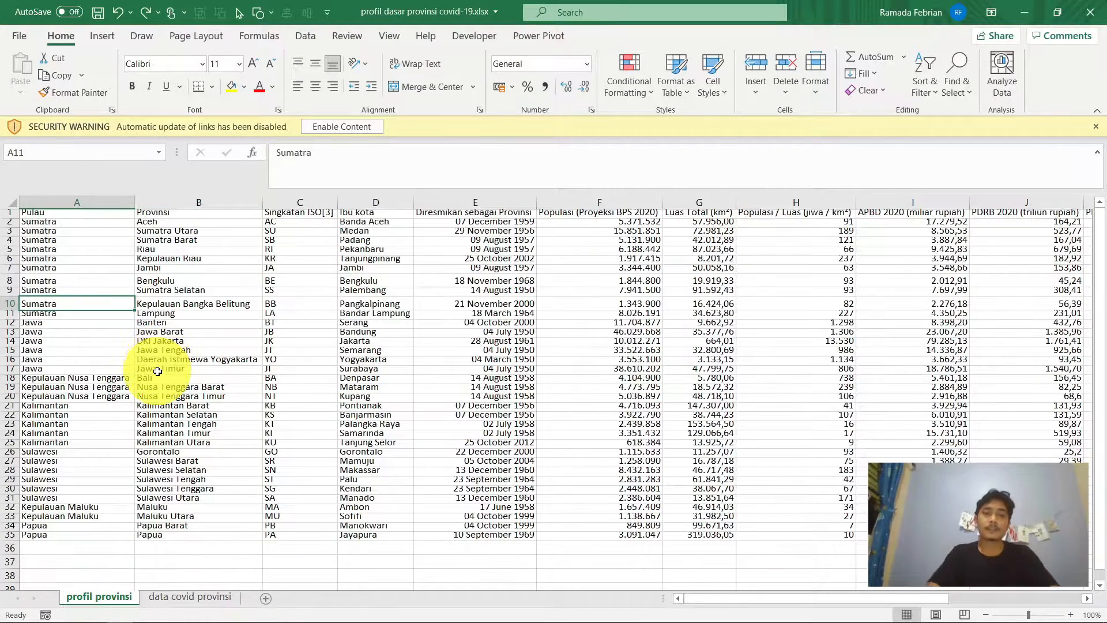
key(ctrl+z)
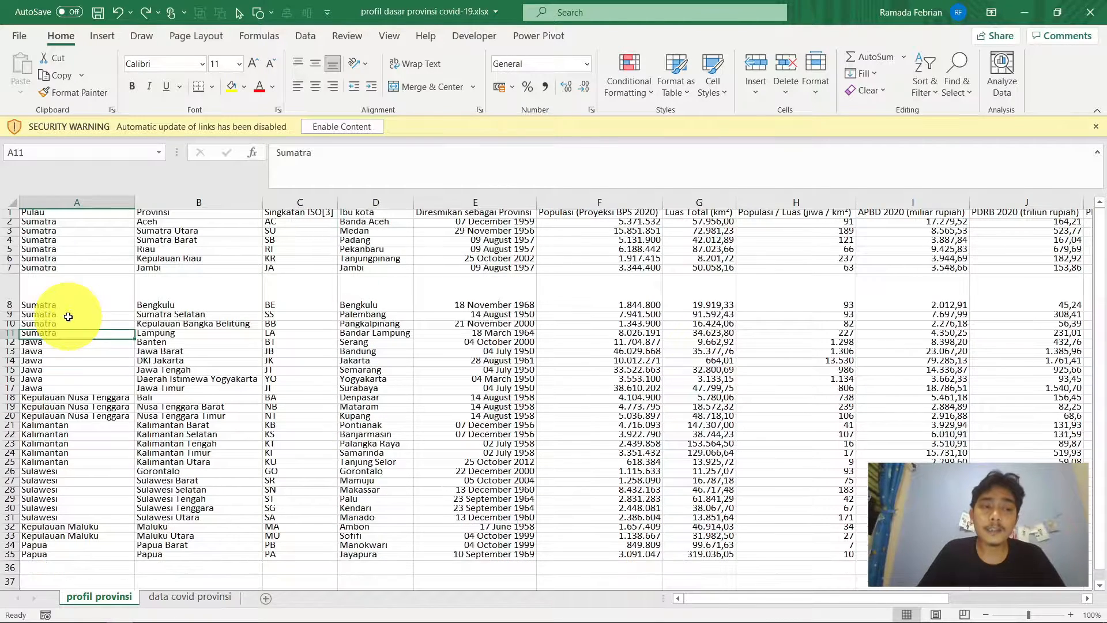
Select the whole sheet and apply AutoFit Row Height to all of its rows.
click(174, 284)
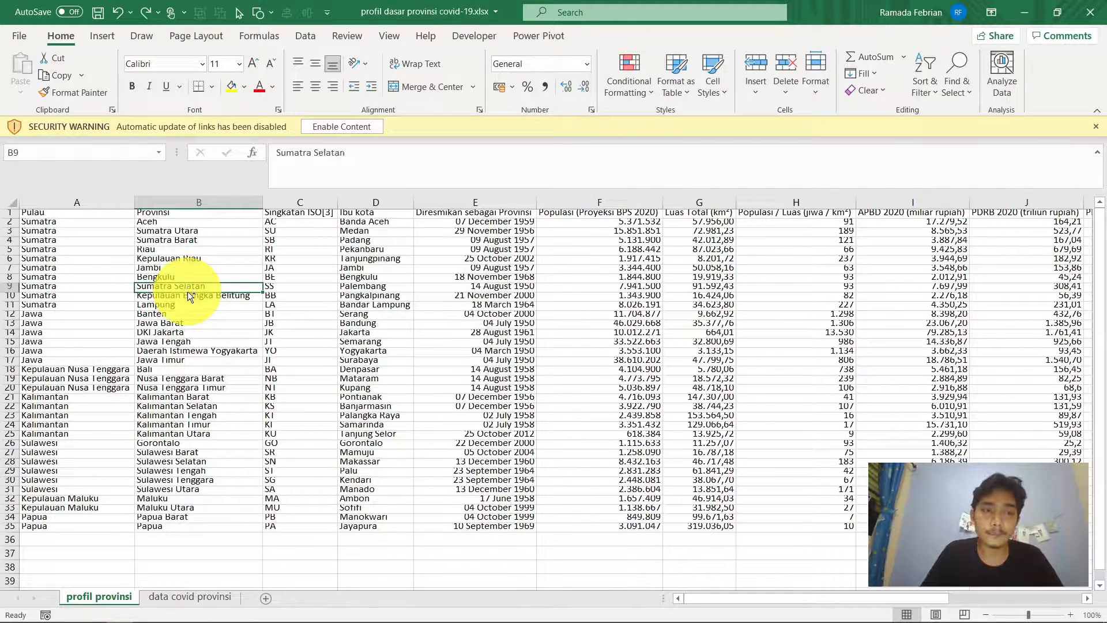
key(ctrl+Up)
key(ctrl+Left)
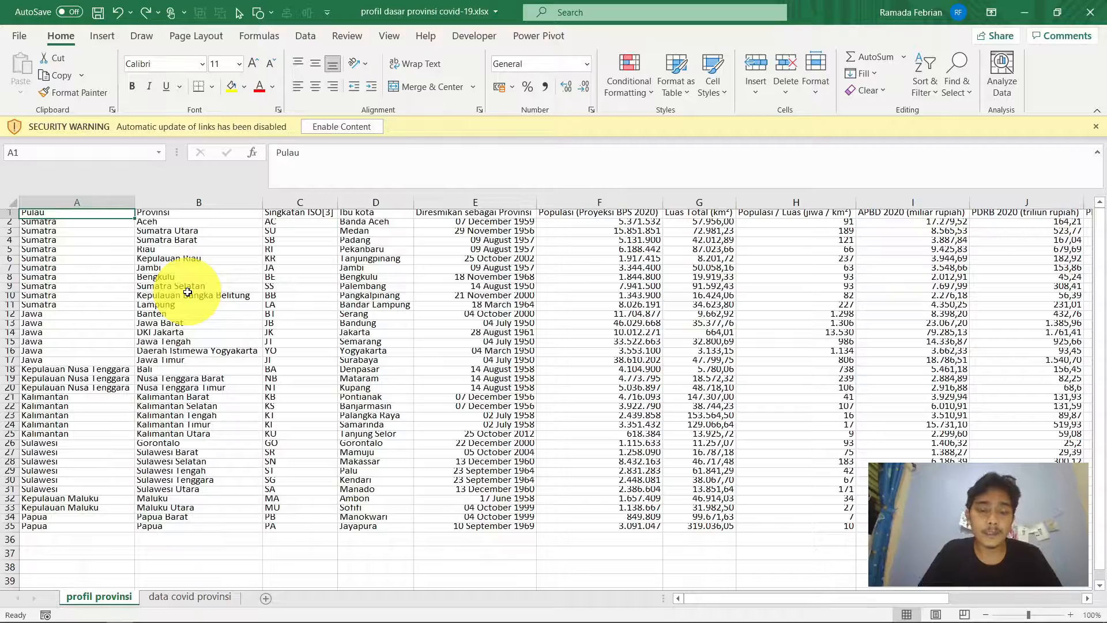
key(ctrl+shift+End)
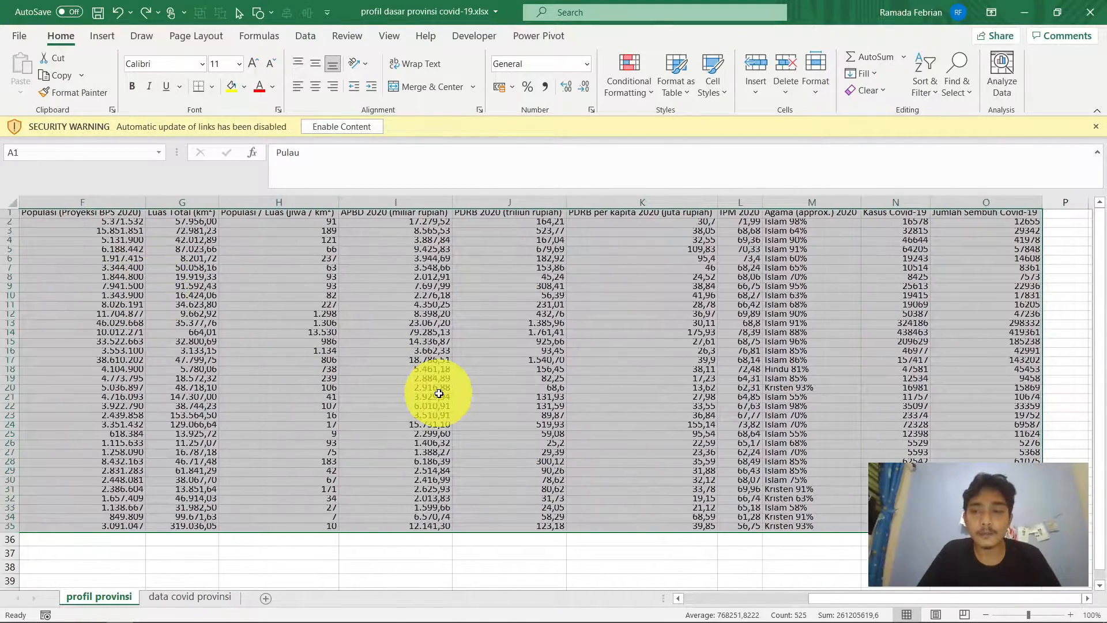
scroll(250, 333, left, 3)
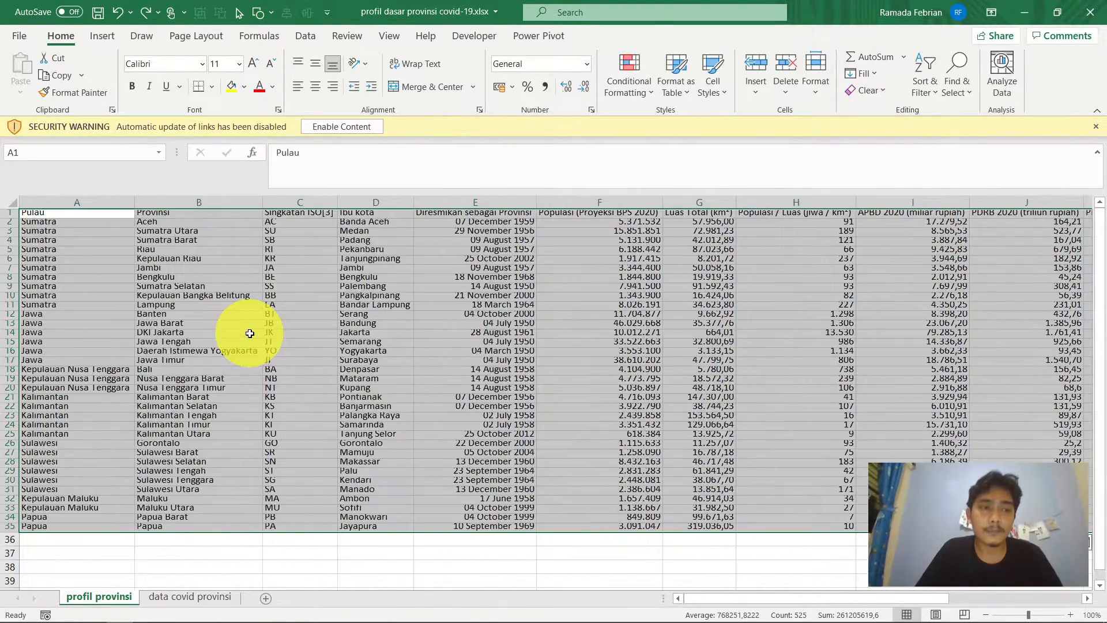
click(12, 201)
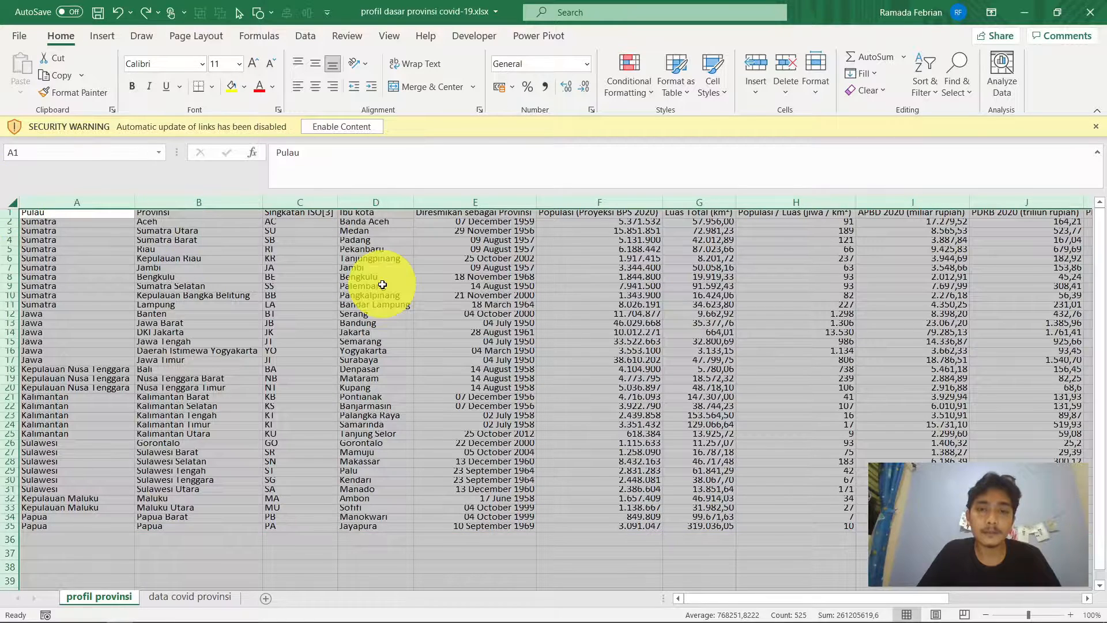
click(814, 89)
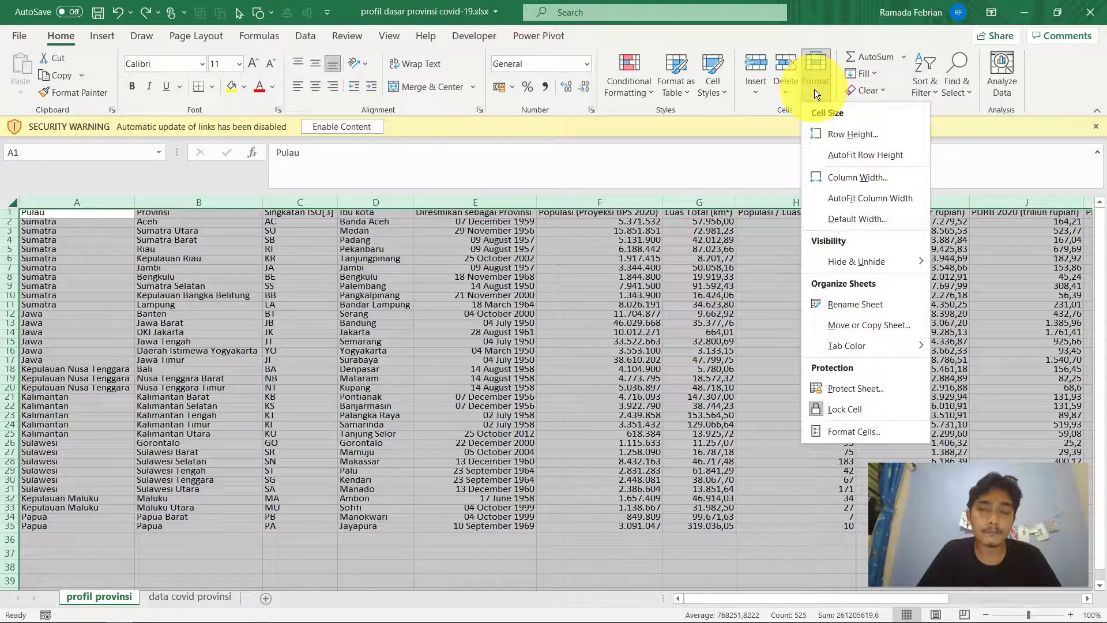
click(878, 155)
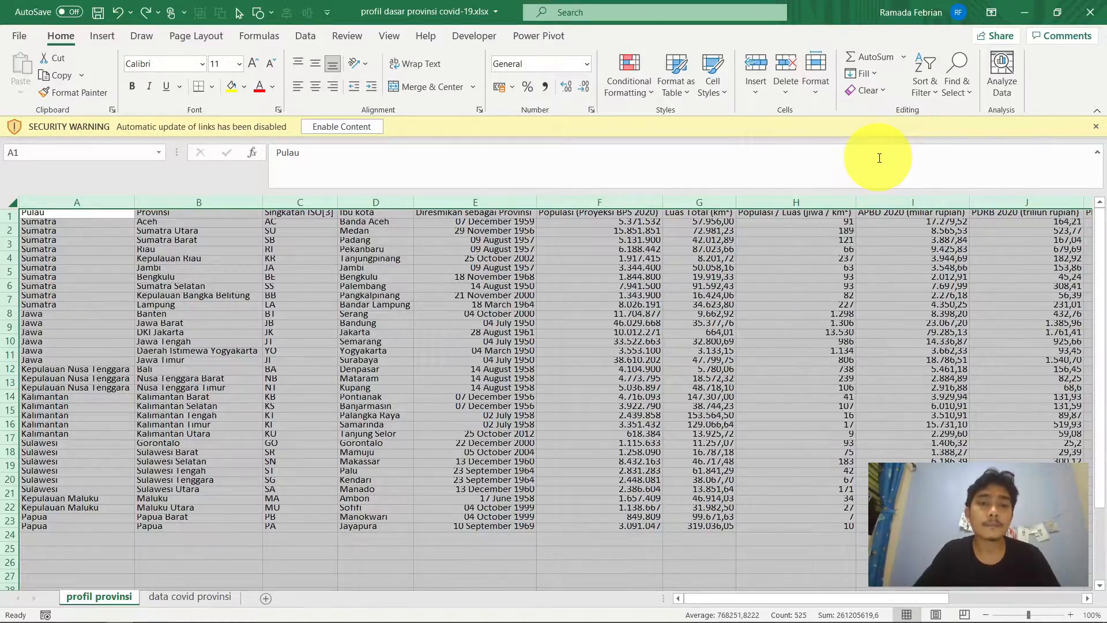
scroll(641, 298, down, 7)
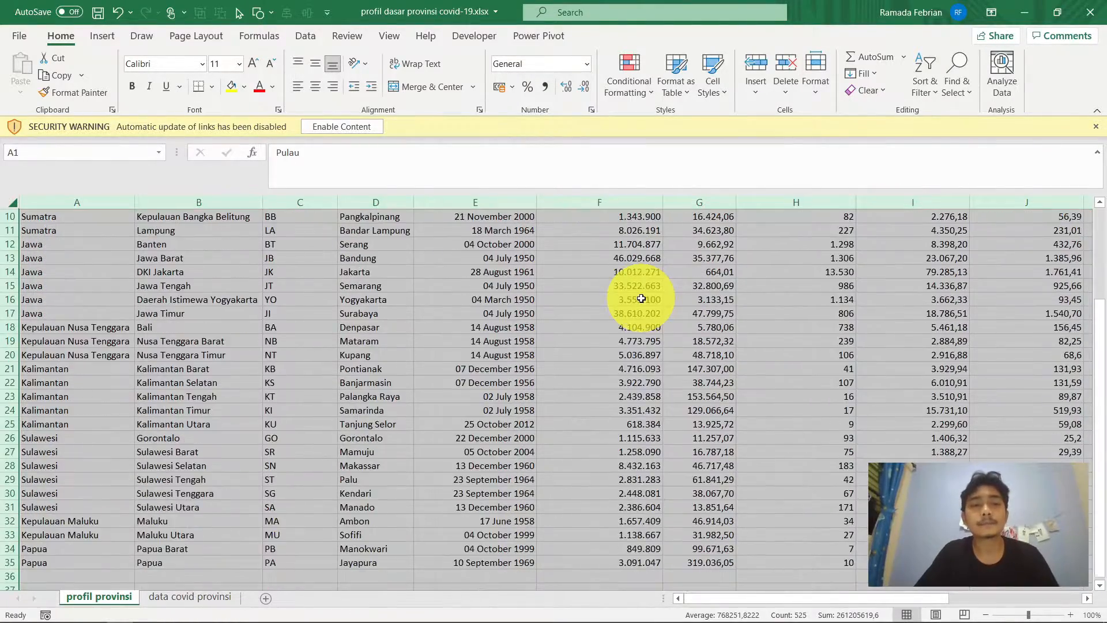
scroll(642, 298, up, 4)
scroll(458, 262, up, 4)
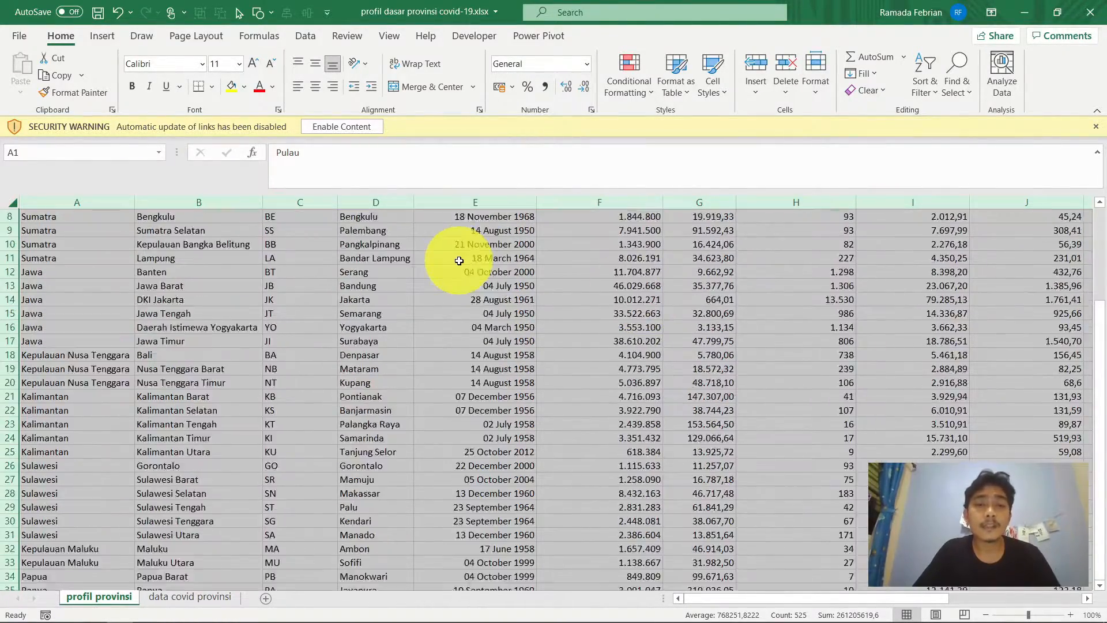
click(447, 271)
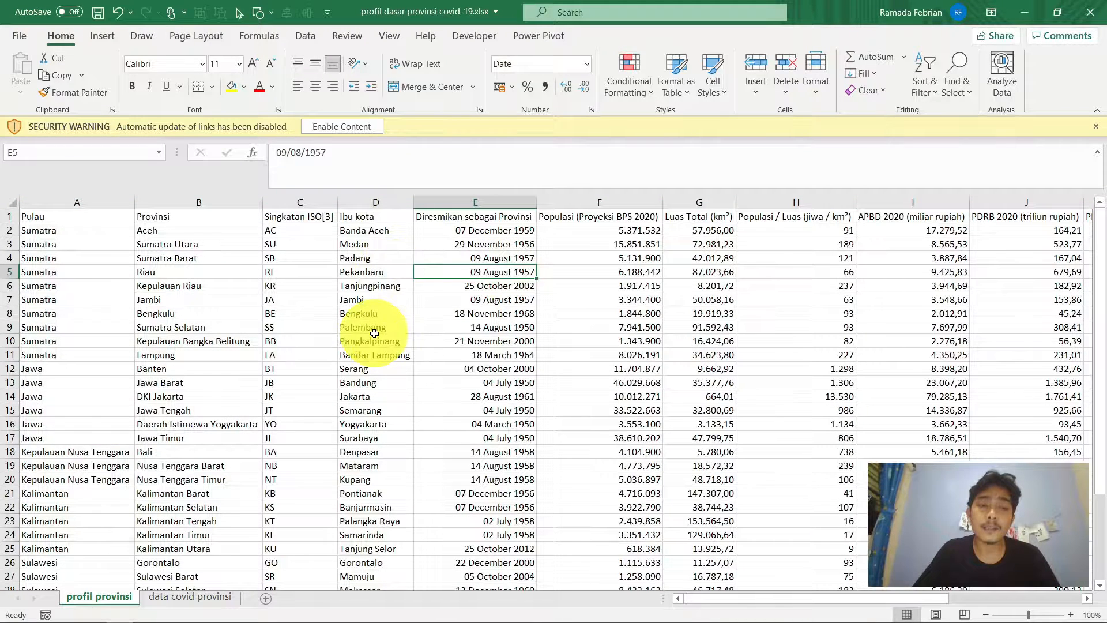
Wrap the text in cell B16 (Daerah Istimewa Yogyakarta) and narrow column B so the name no longer fits on one line.
click(238, 424)
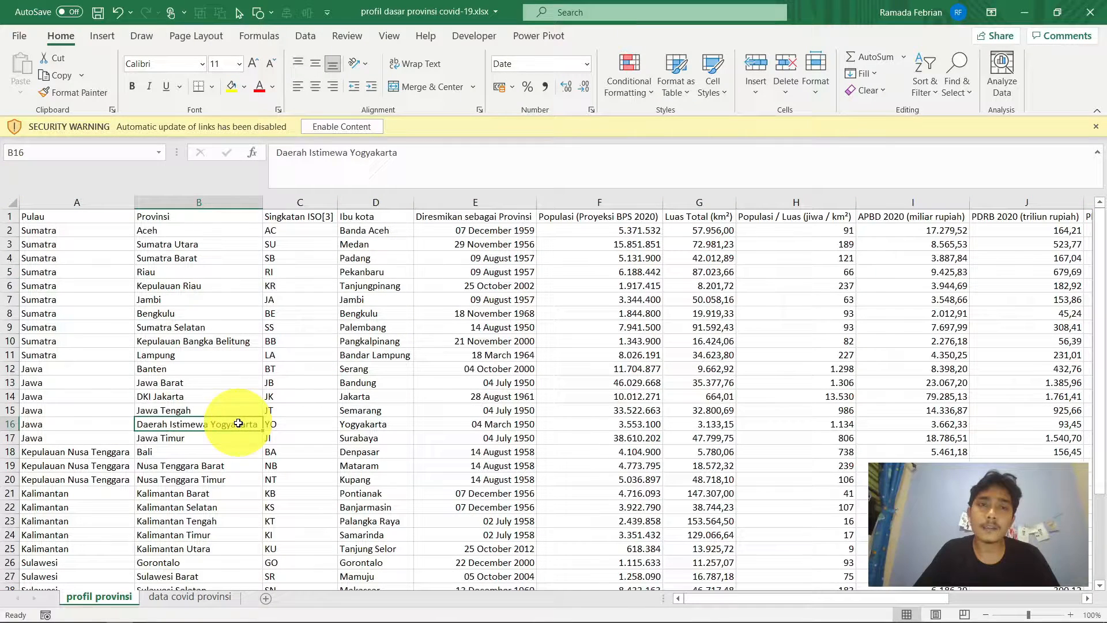
click(438, 67)
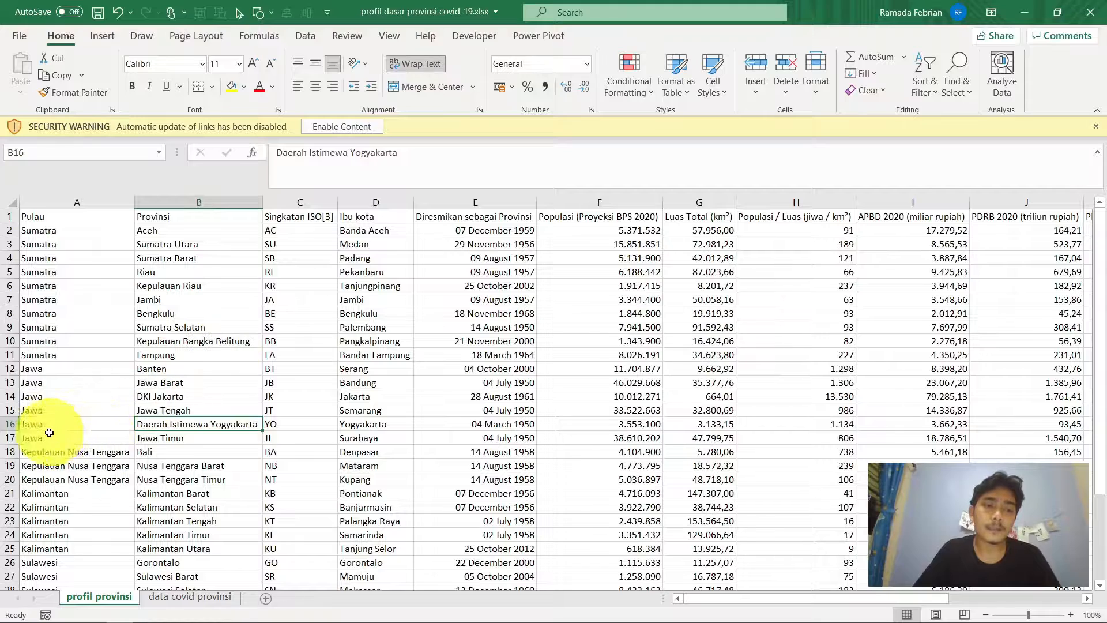
drag(264, 203, 218, 205)
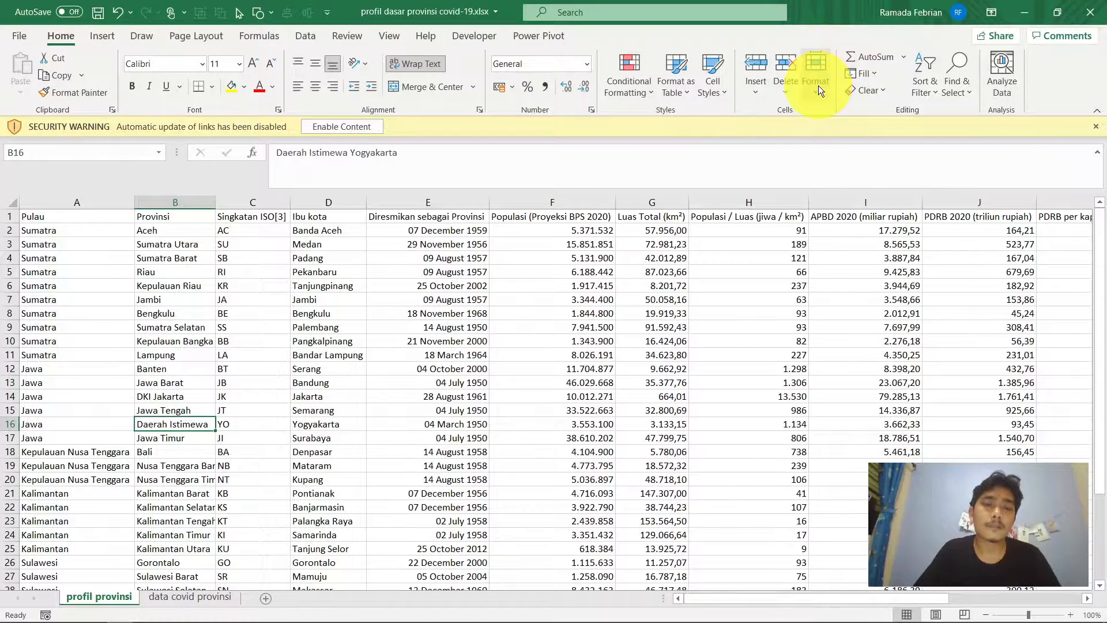
Apply AutoFit Row Height to the entire province data table.
key(ctrl+a)
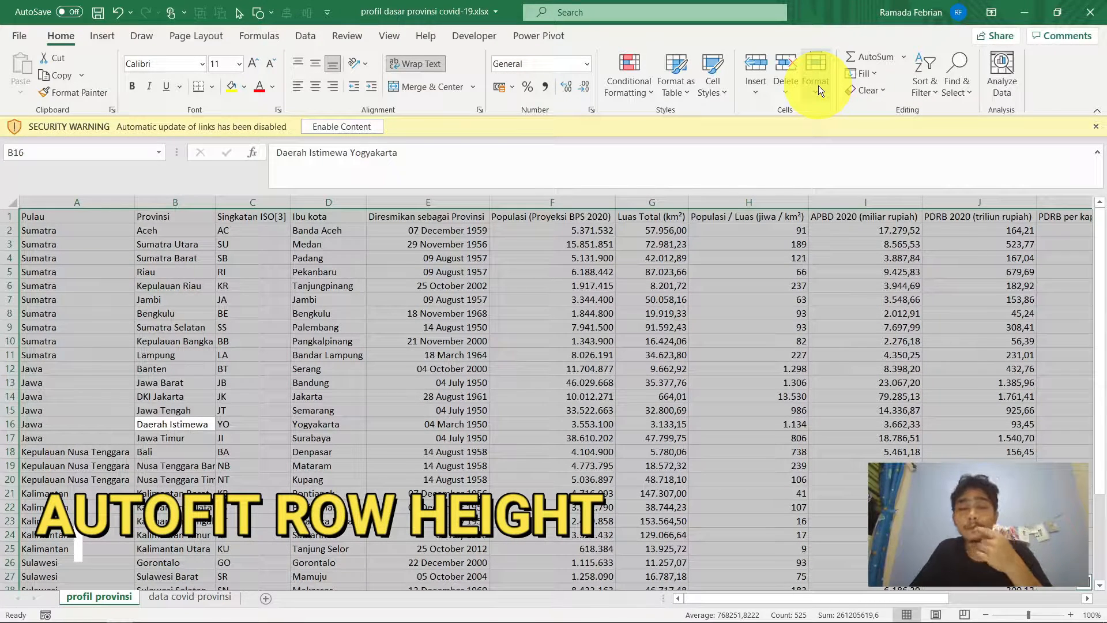
click(819, 85)
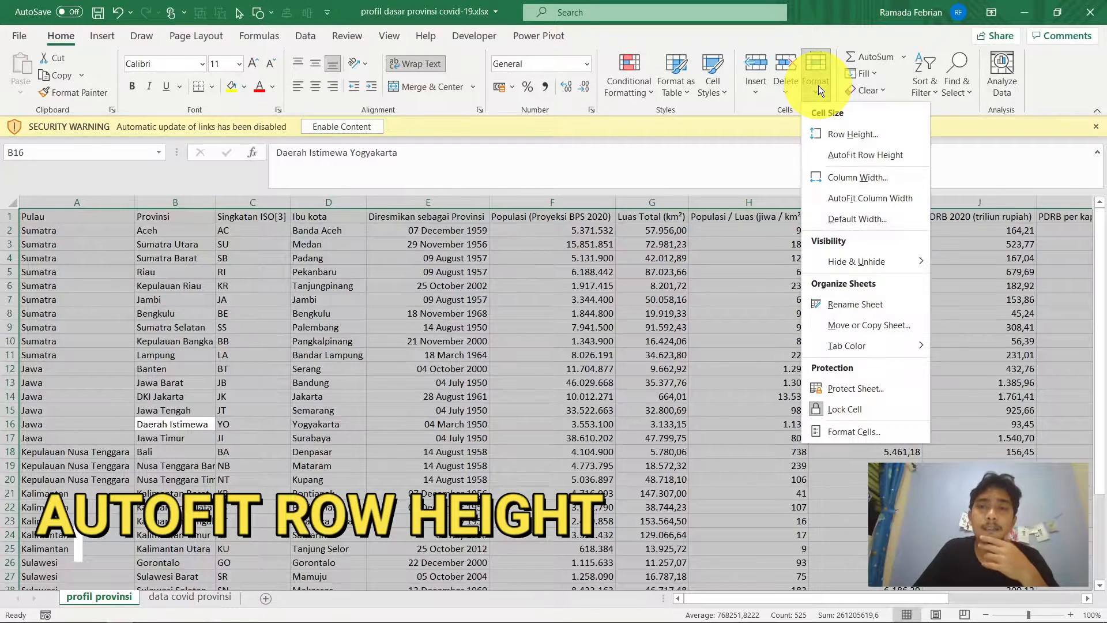
click(880, 158)
click(190, 435)
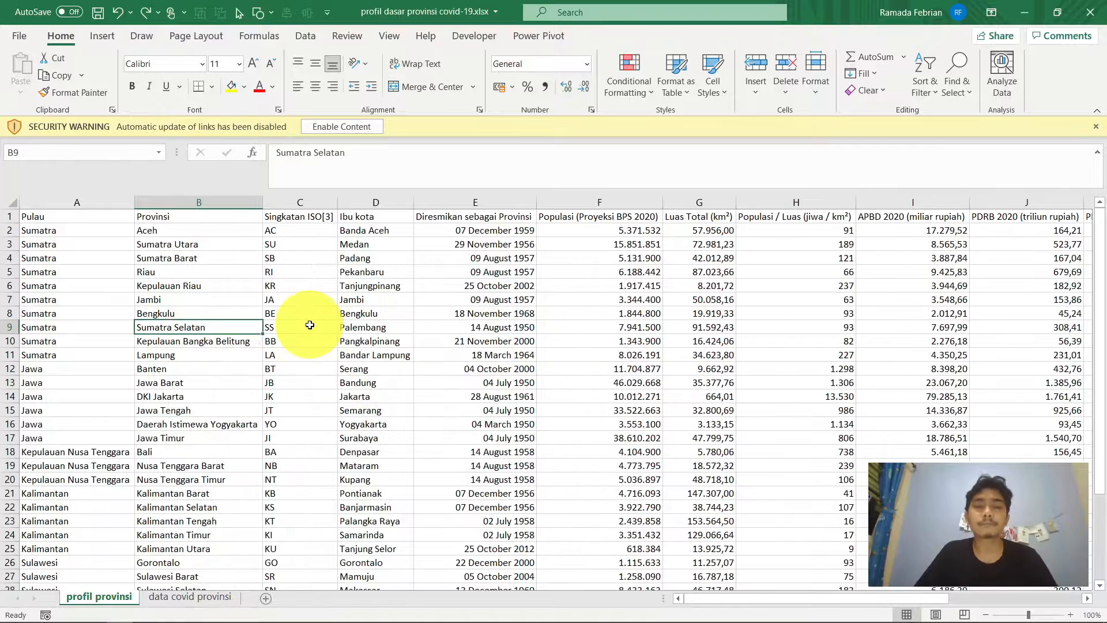
click(310, 325)
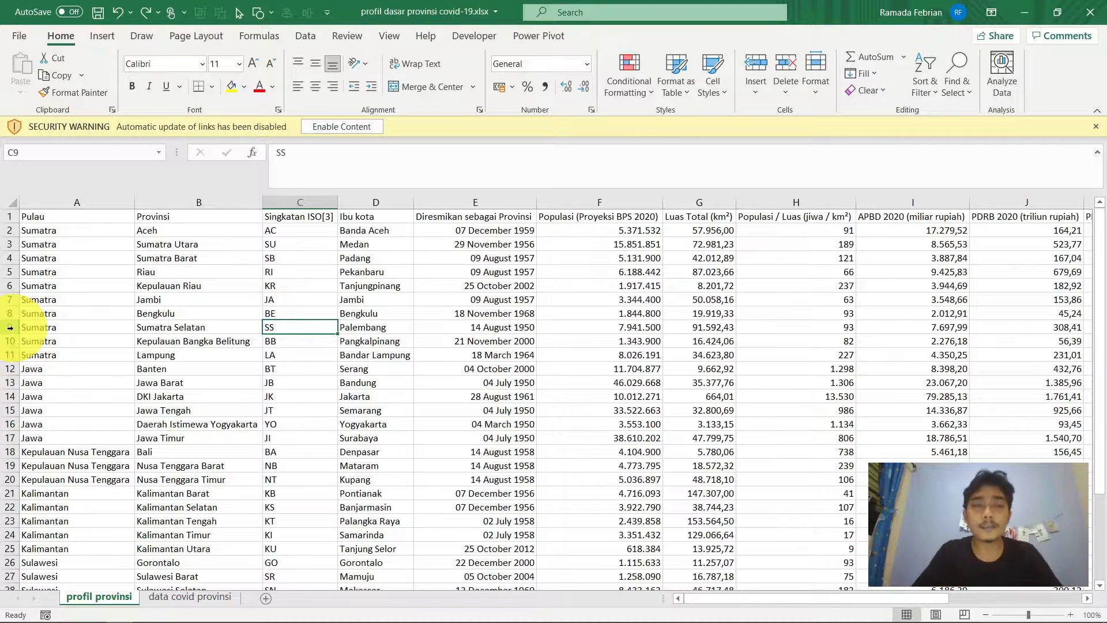
click(296, 369)
click(314, 313)
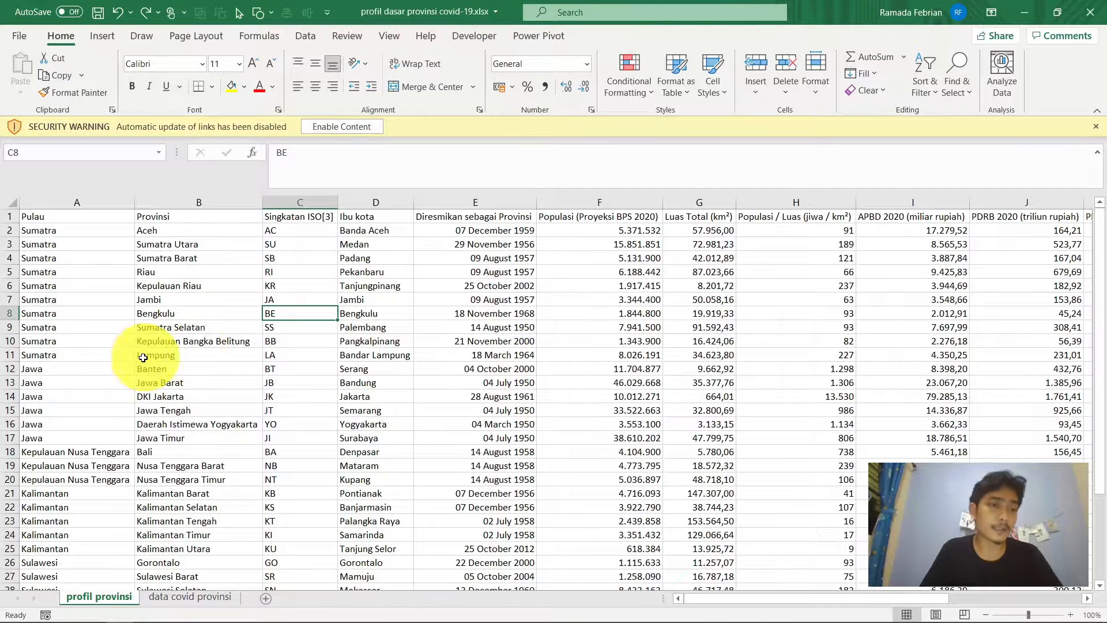
Erase the contents of the entire Bengkulu row (row 8) and undo the erasure.
click(7, 314)
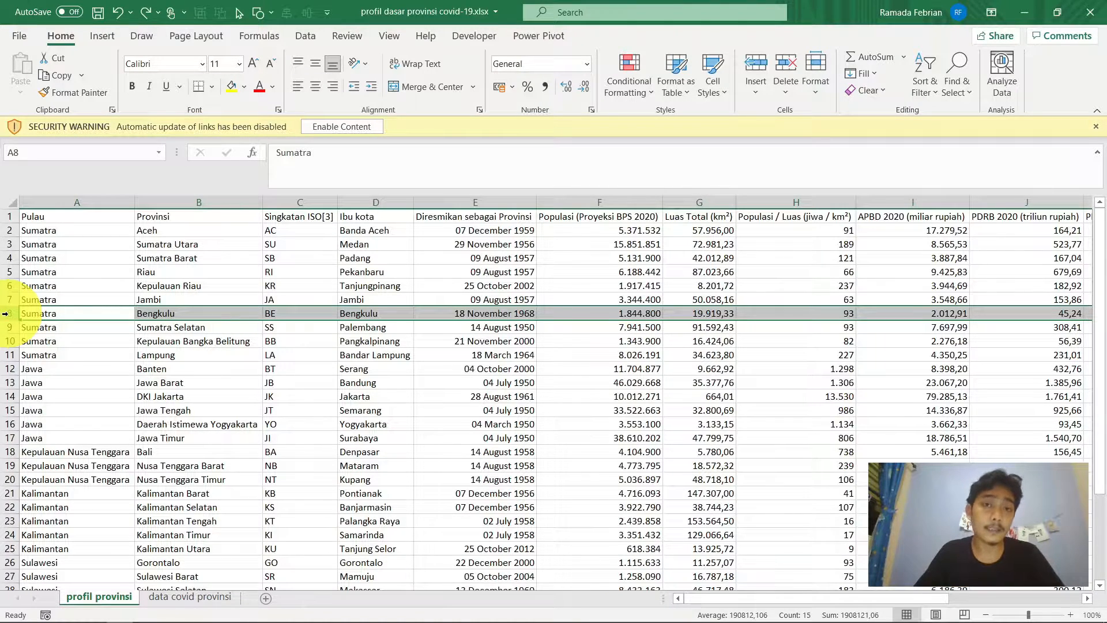
key(Delete)
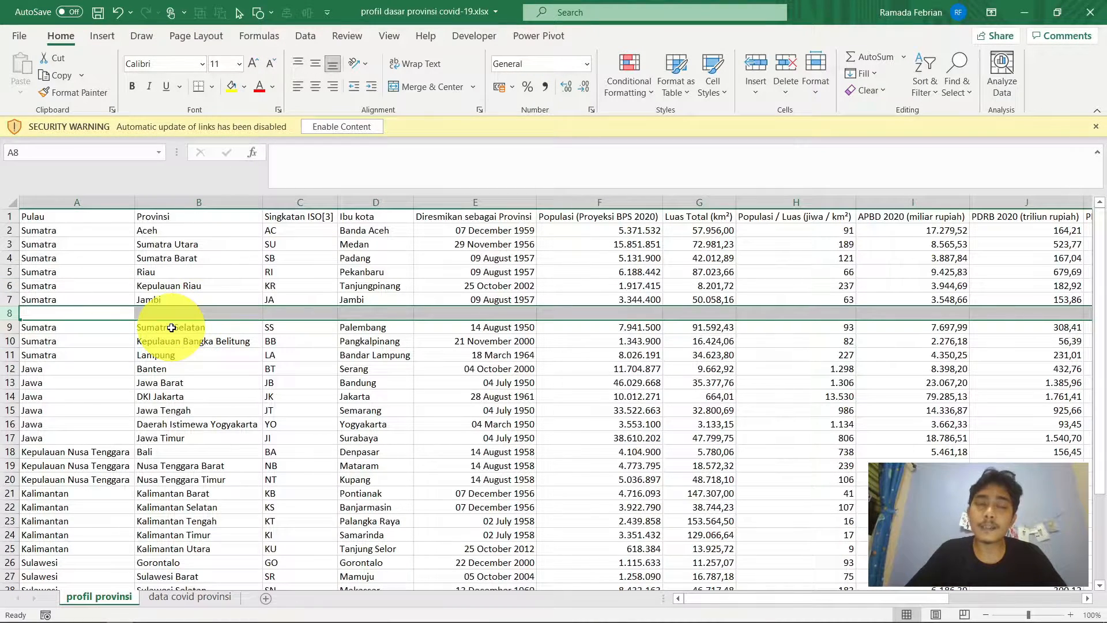
key(ctrl+v)
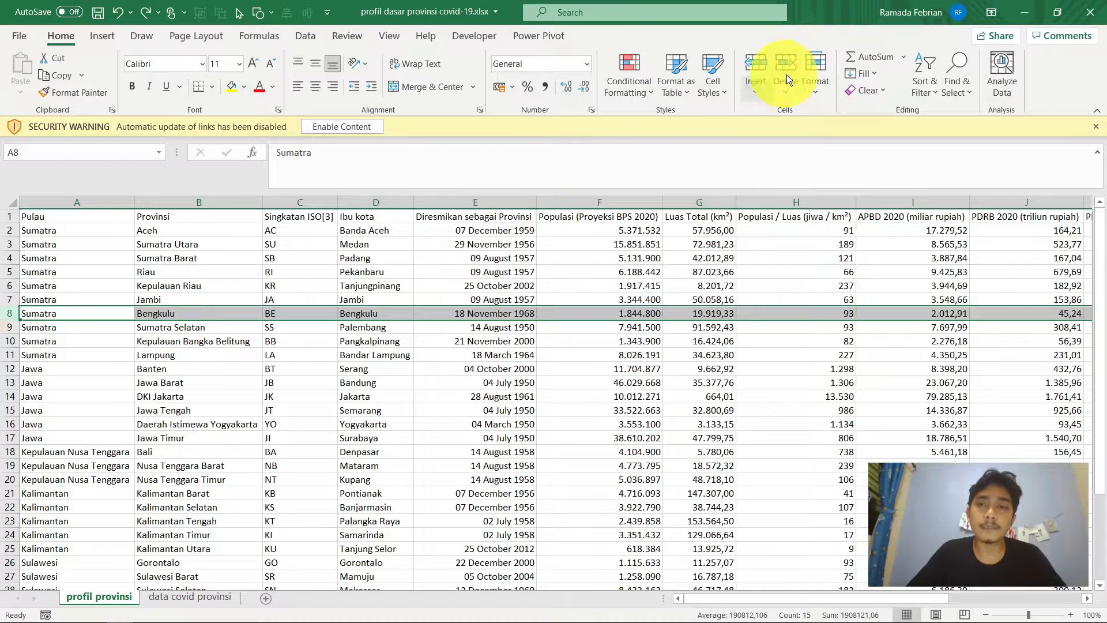
Empty row 8 (Bengkulu) with the Clear Contents command and undo it.
click(880, 89)
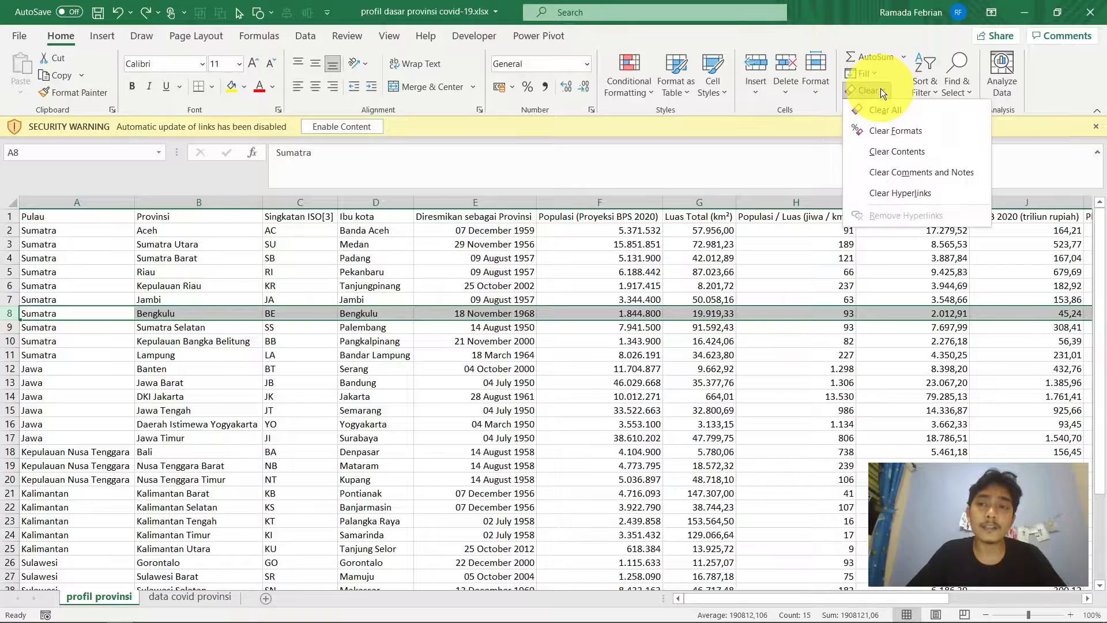
click(899, 152)
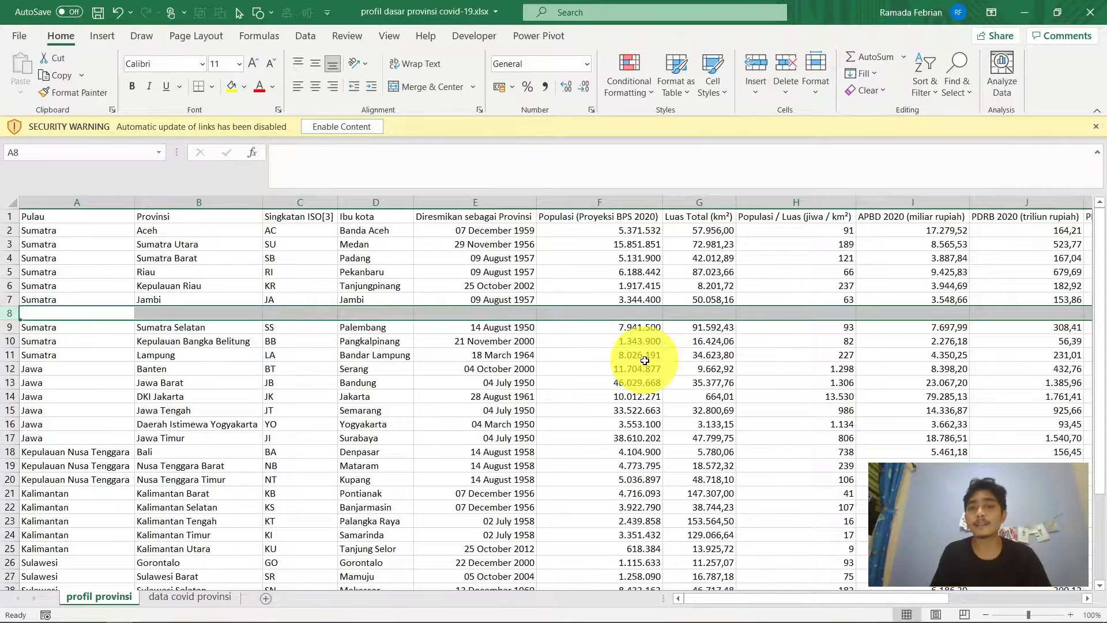
key(ctrl+z)
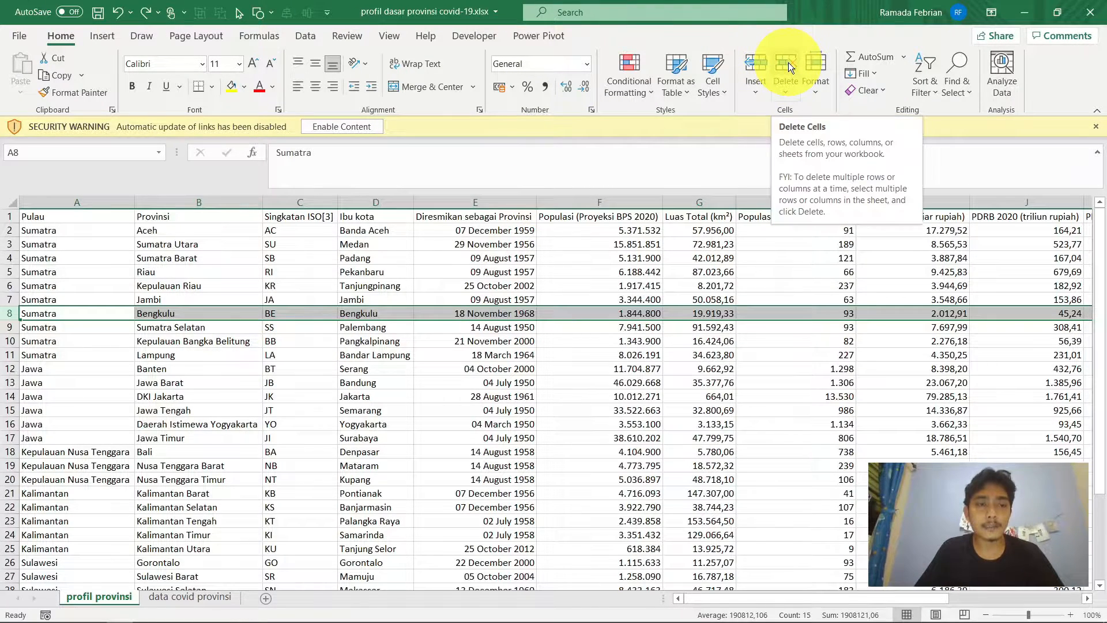
Delete the entire Bengkulu row (row 8) from the sheet with the Delete Cells command and undo the deletion.
click(299, 313)
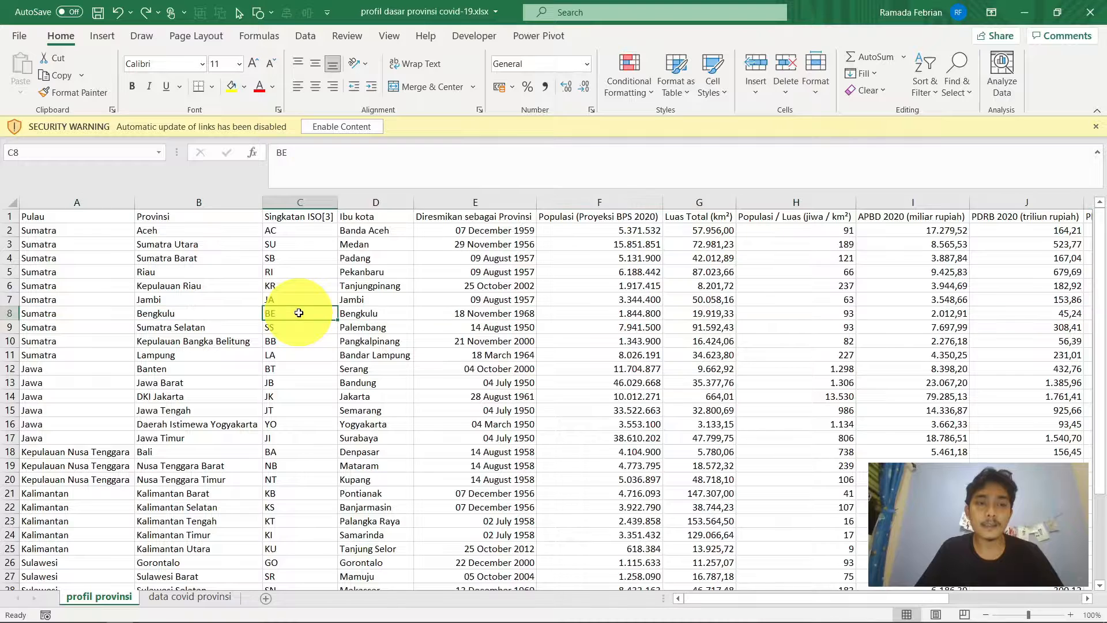
click(8, 313)
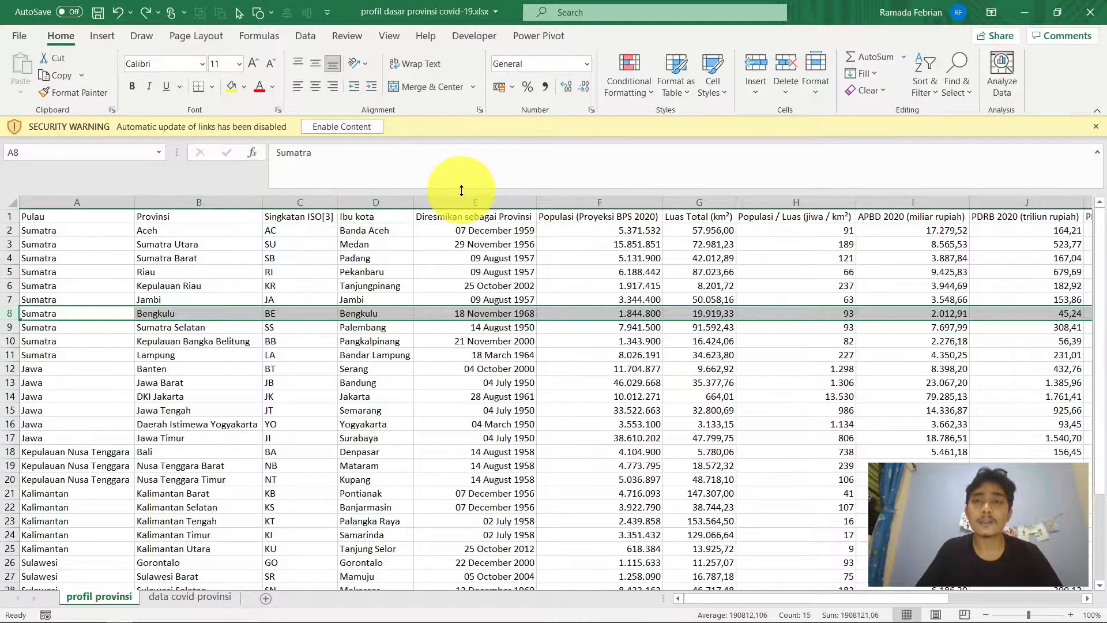
click(790, 67)
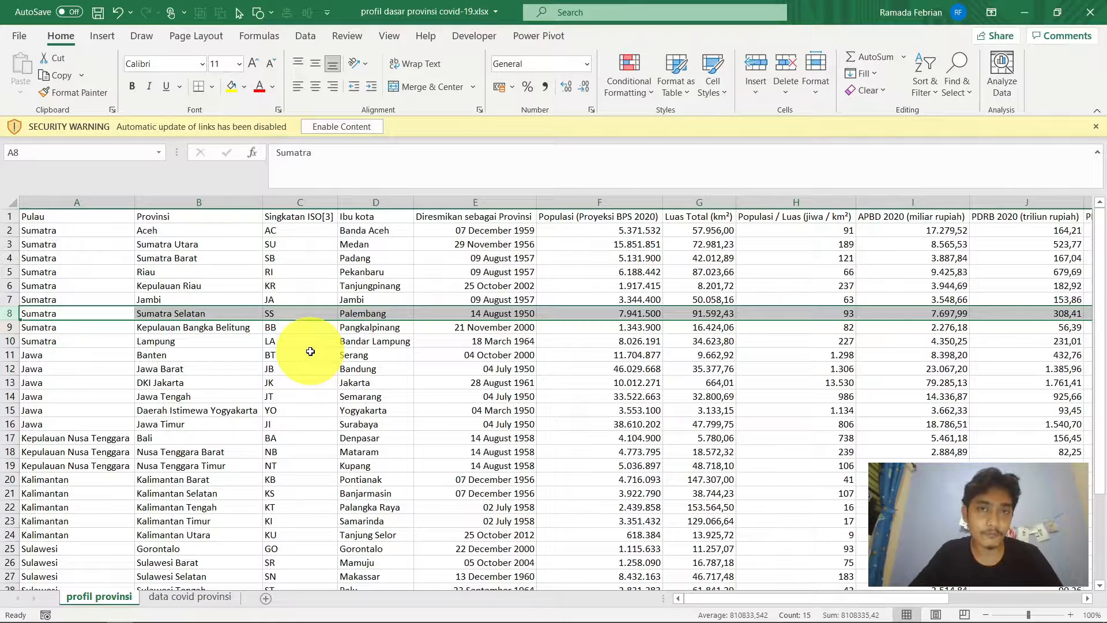
key(ctrl+z)
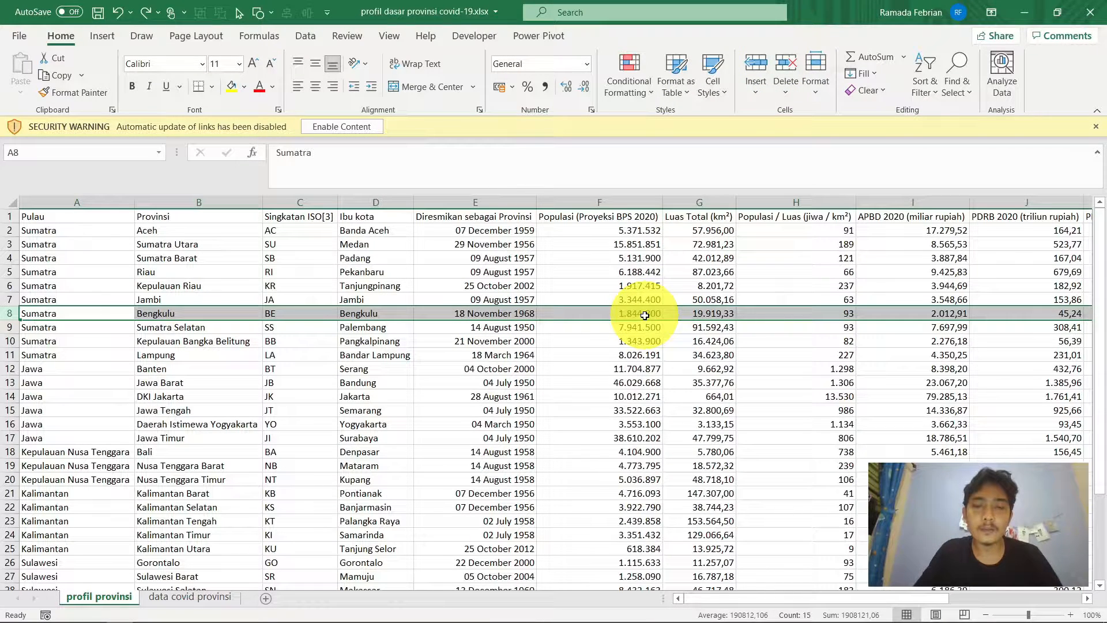
Delete the selected row 8 (Bengkulu) twice more, undoing the deletion each time.
key(ctrl+minus)
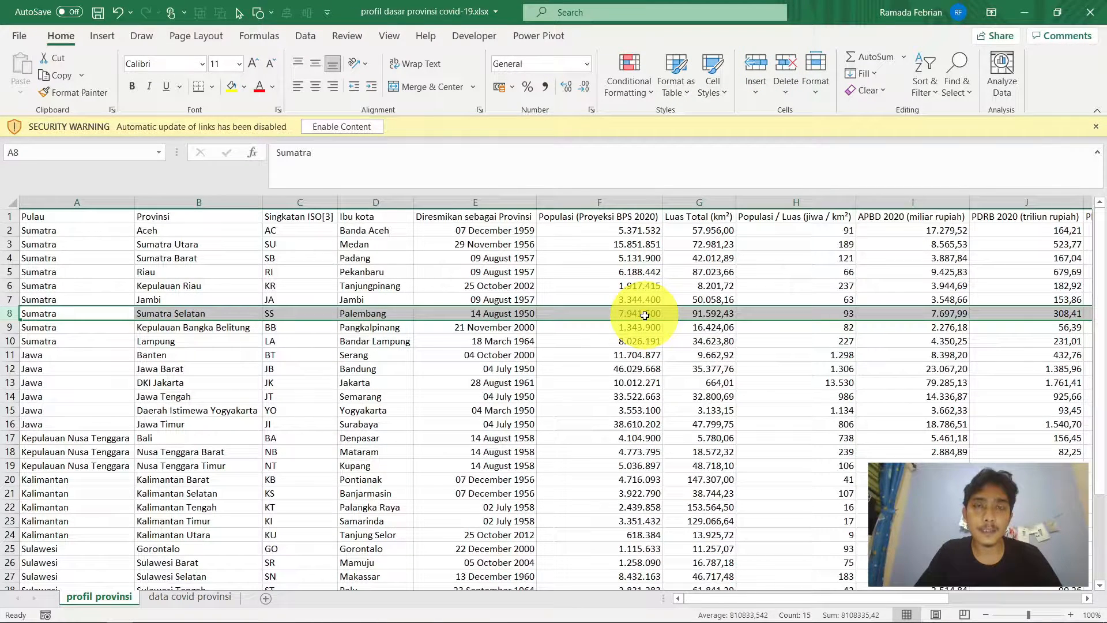
key(ctrl+z)
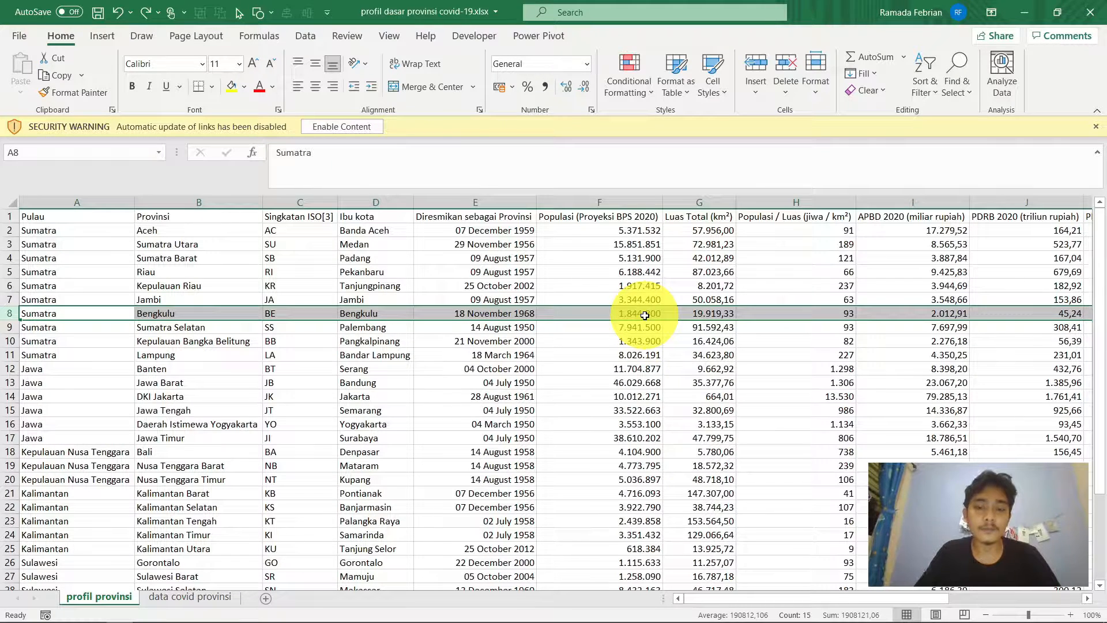
key(ctrl+minus)
key(ctrl+z)
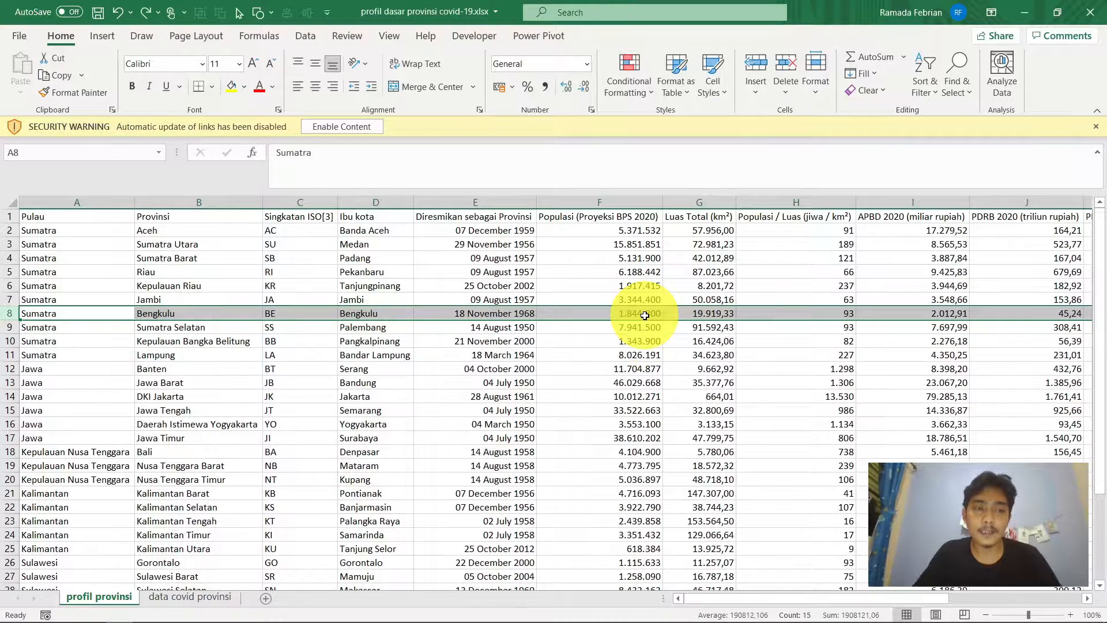
Delete the entire Bengkulu row (row 8) from the sheet.
click(358, 370)
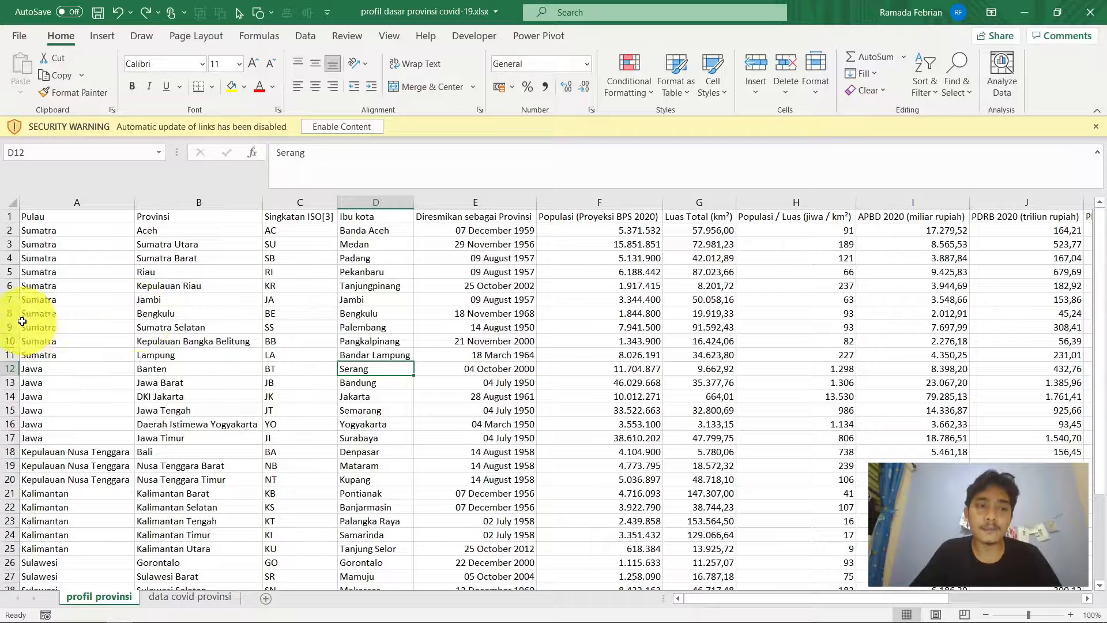
click(5, 314)
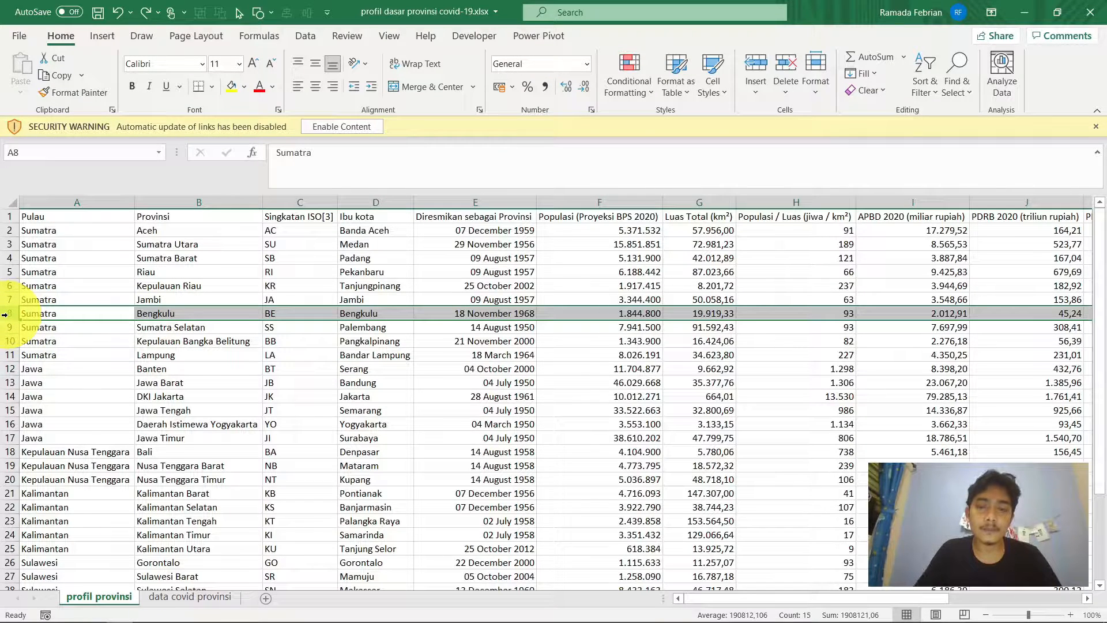
key(ctrl+minus)
click(288, 376)
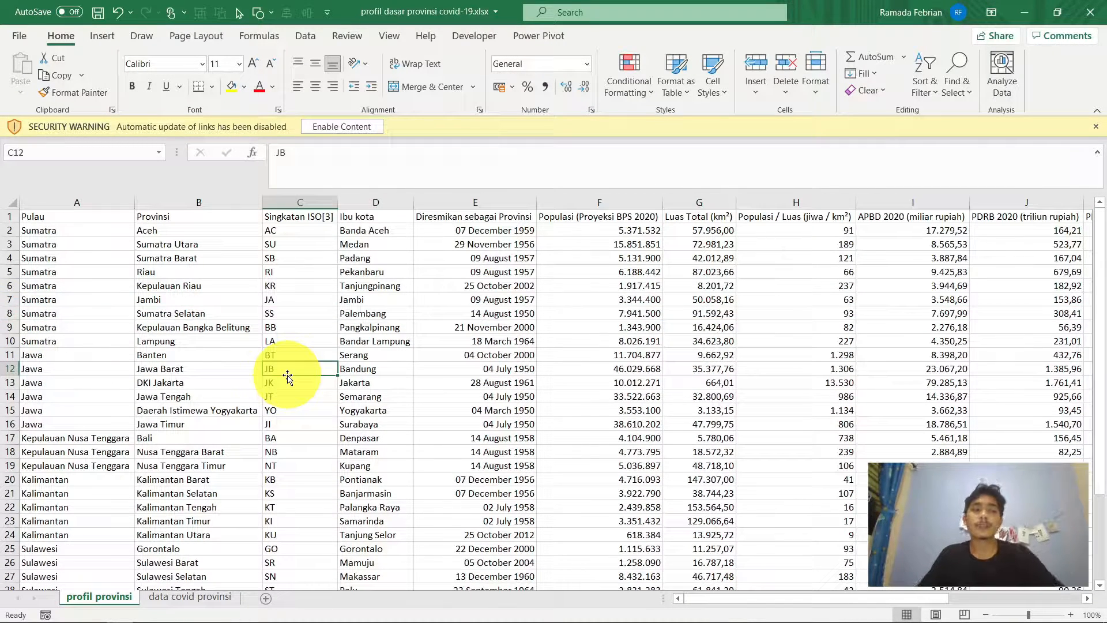
Delete rows 8 to 20 (Sumatra Selatan to Kalimantan Barat) together, undo the deletion, then redo and undo it again.
drag(10, 312, 9, 438)
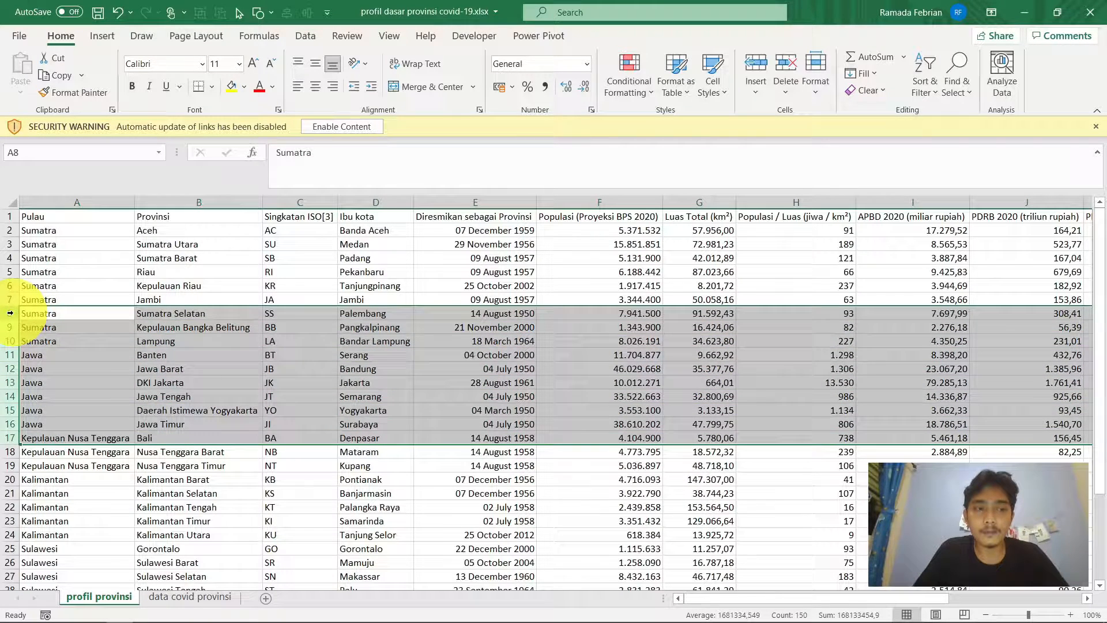
click(219, 327)
click(9, 313)
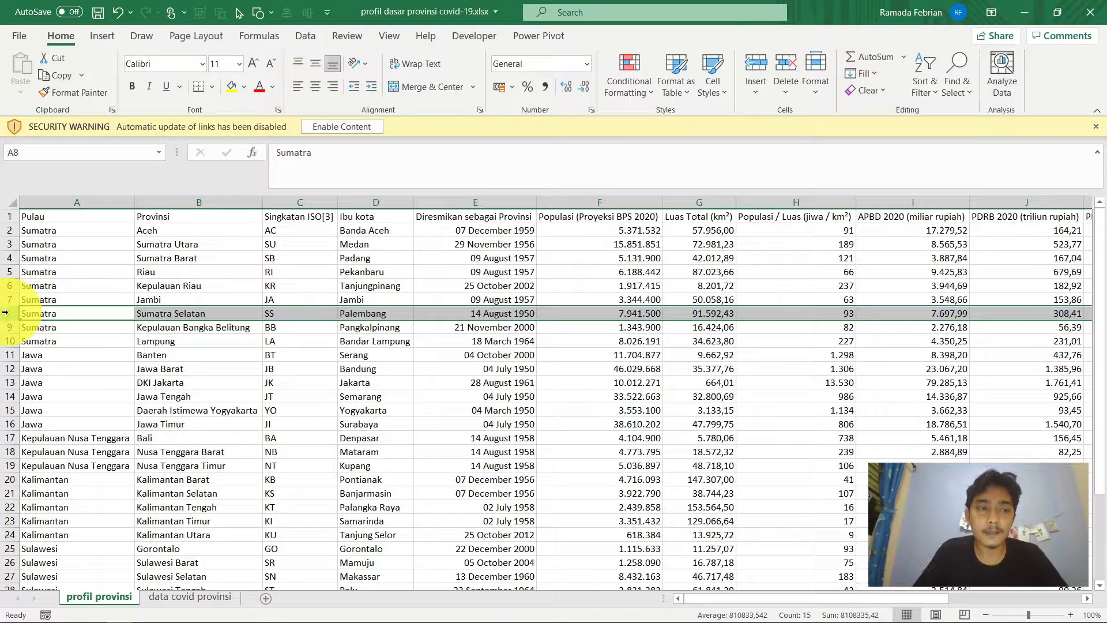
drag(5, 312, 7, 488)
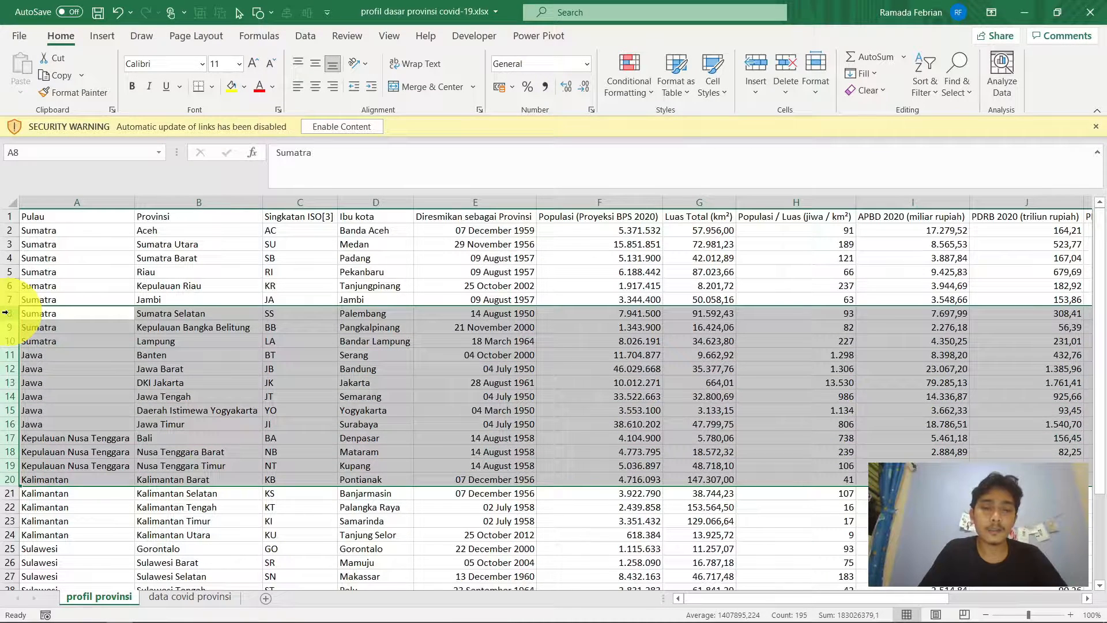
key(ctrl+minus)
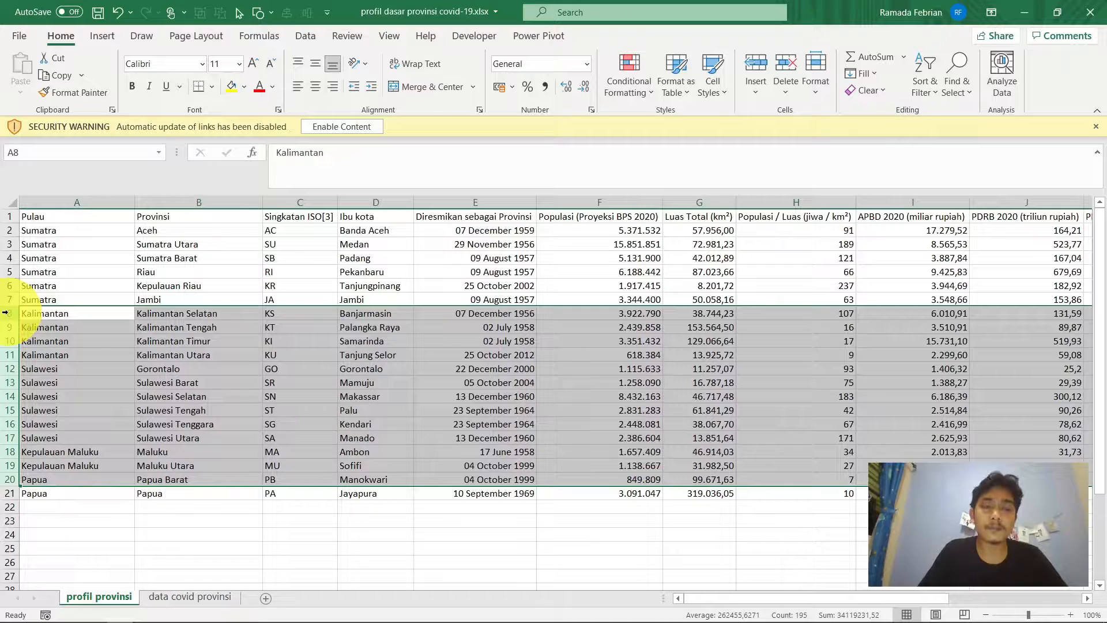
key(ctrl+z)
key(ctrl+y)
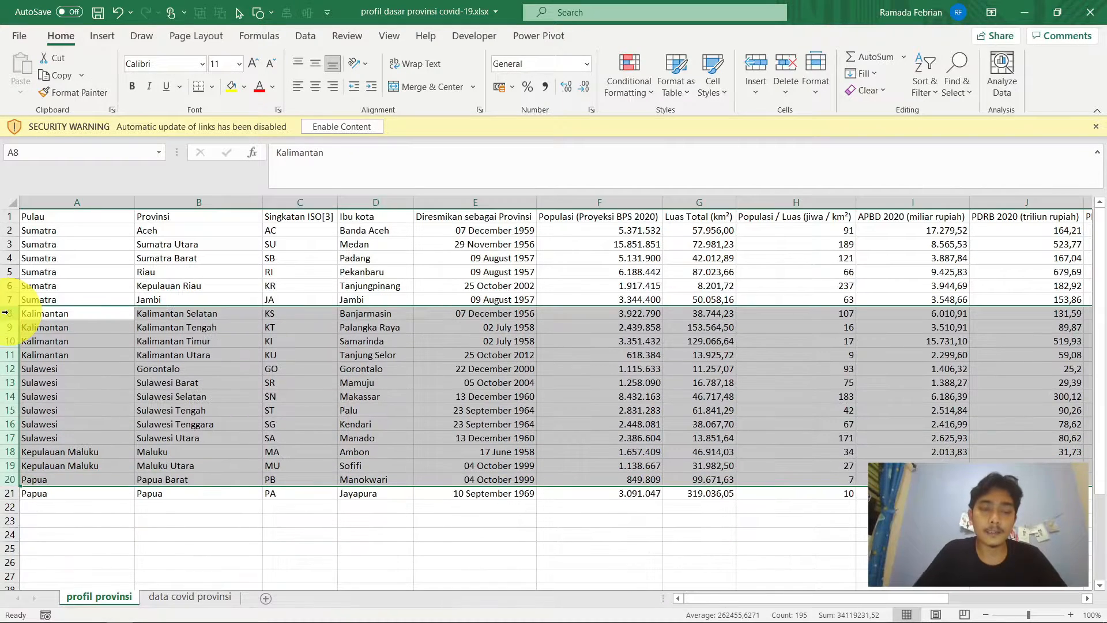
key(ctrl+z)
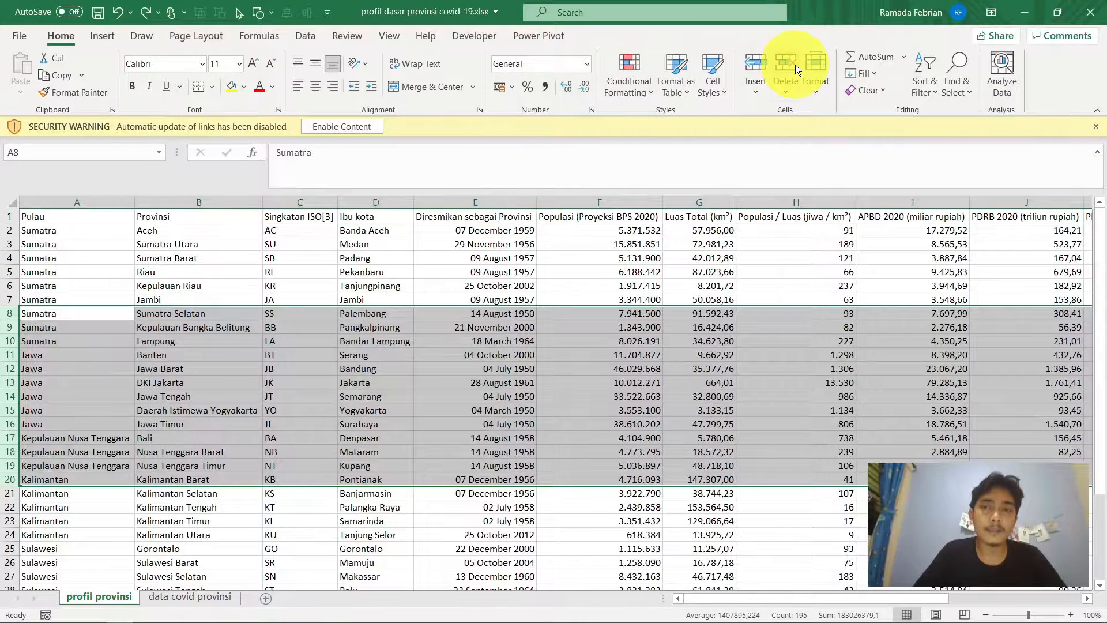
Delete the selected rows 8 to 20 once more with the Delete Cells command, undo the deletion and clear the row selection.
click(791, 65)
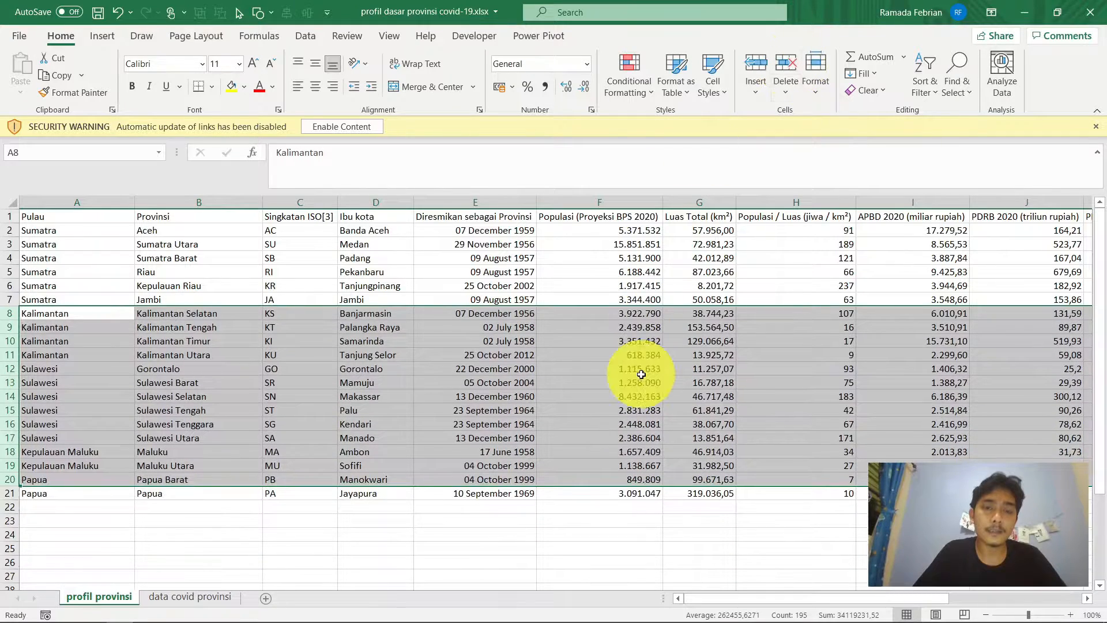
key(ctrl+z)
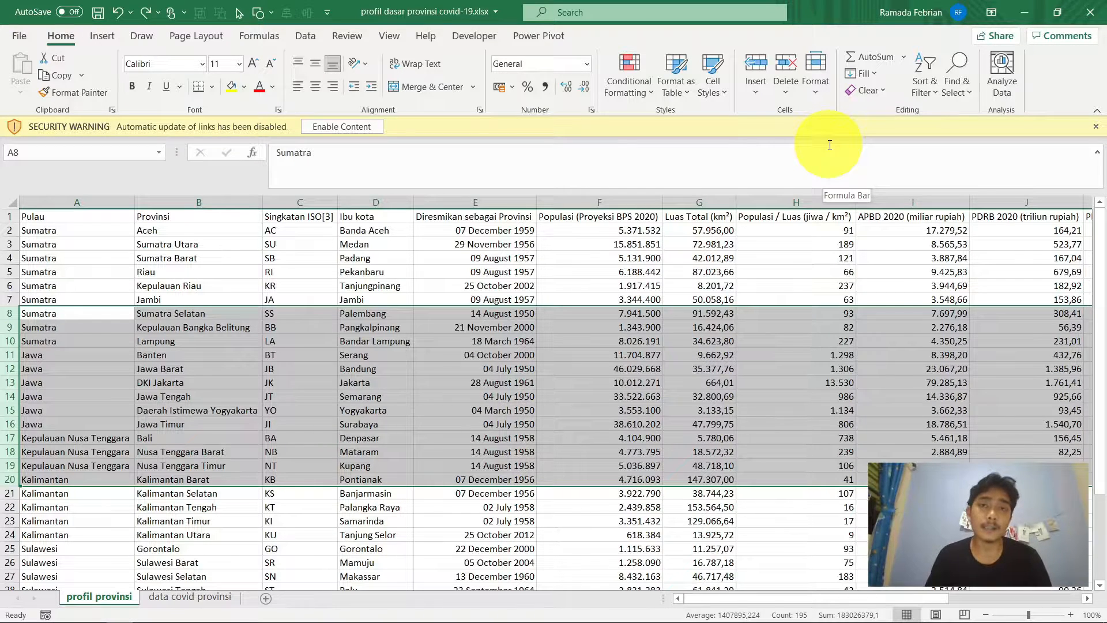
key(Up)
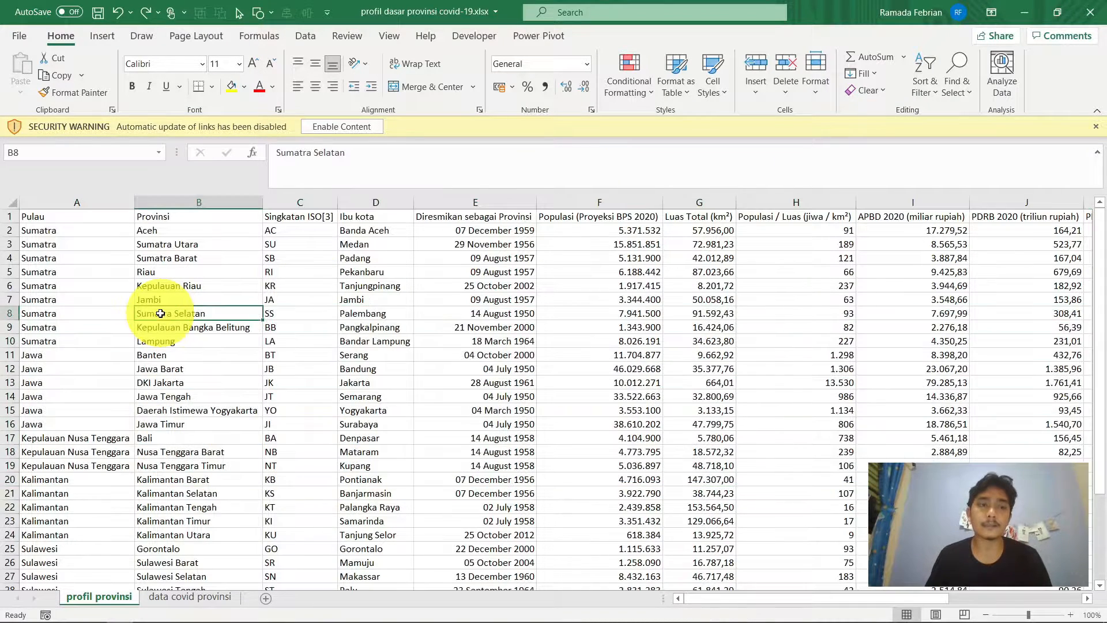
click(224, 299)
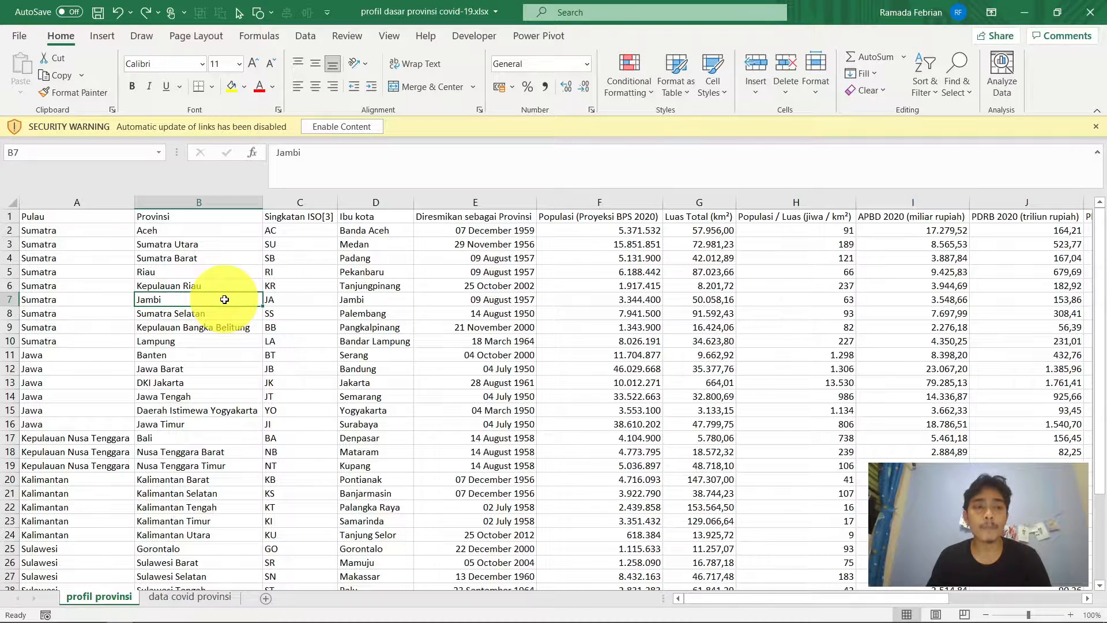
Cut the Banten row (row 11), insert it directly above the Bali row (row 17), and undo the move.
click(8, 356)
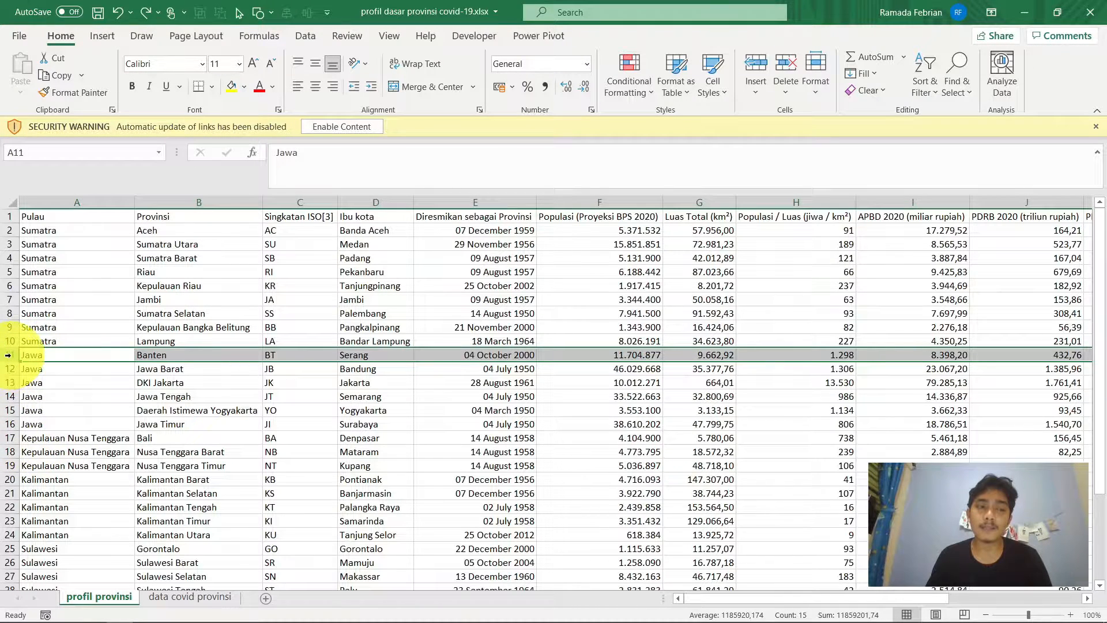
click(9, 423)
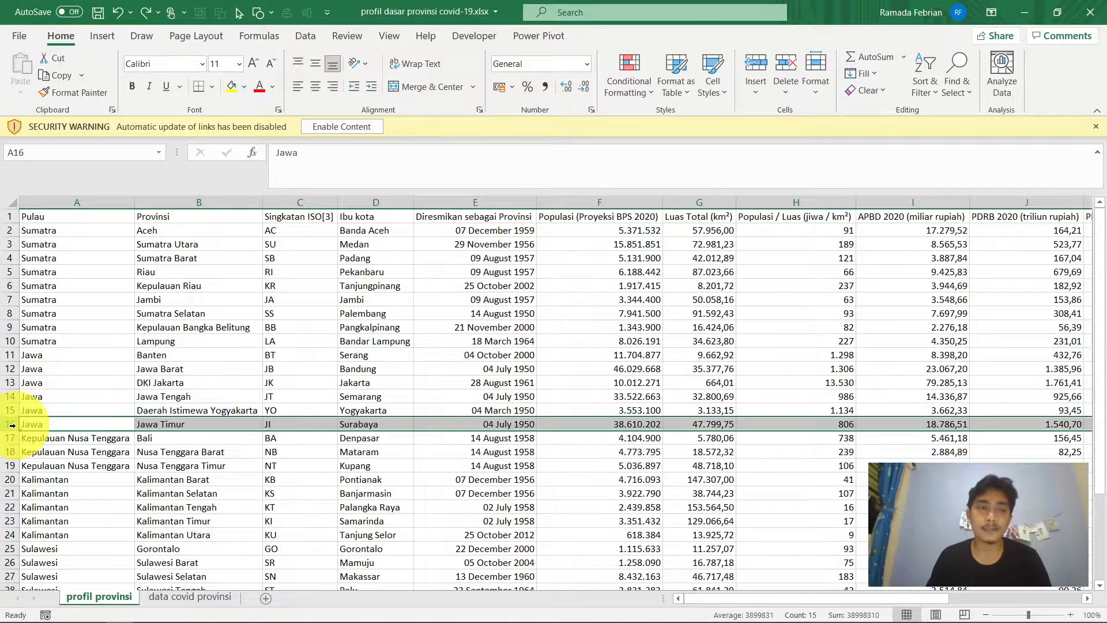
click(173, 372)
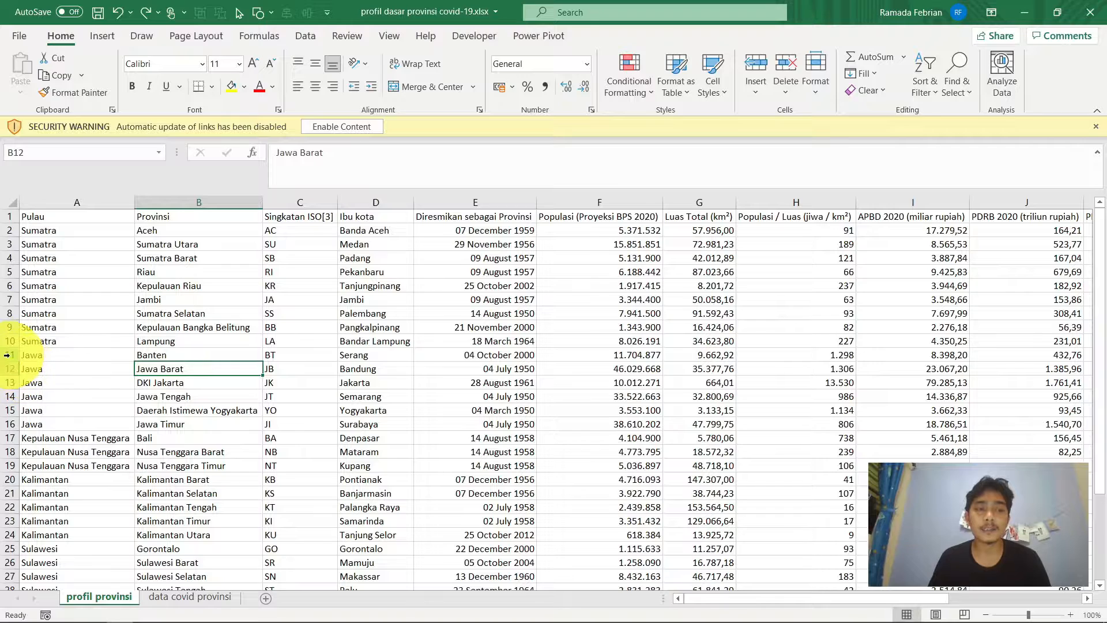
click(7, 355)
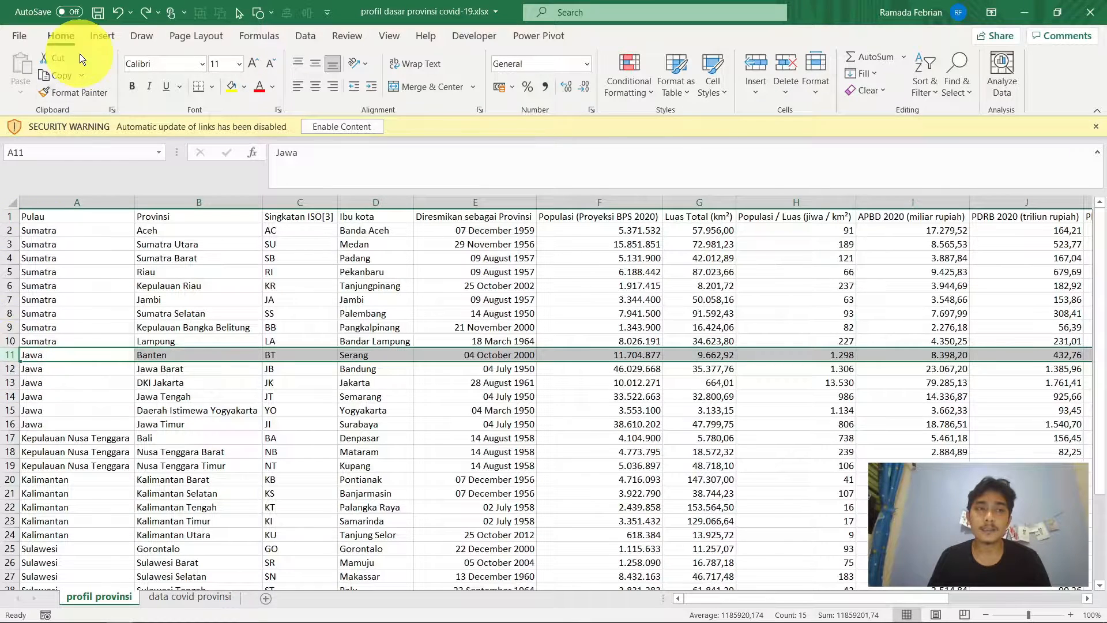
click(60, 63)
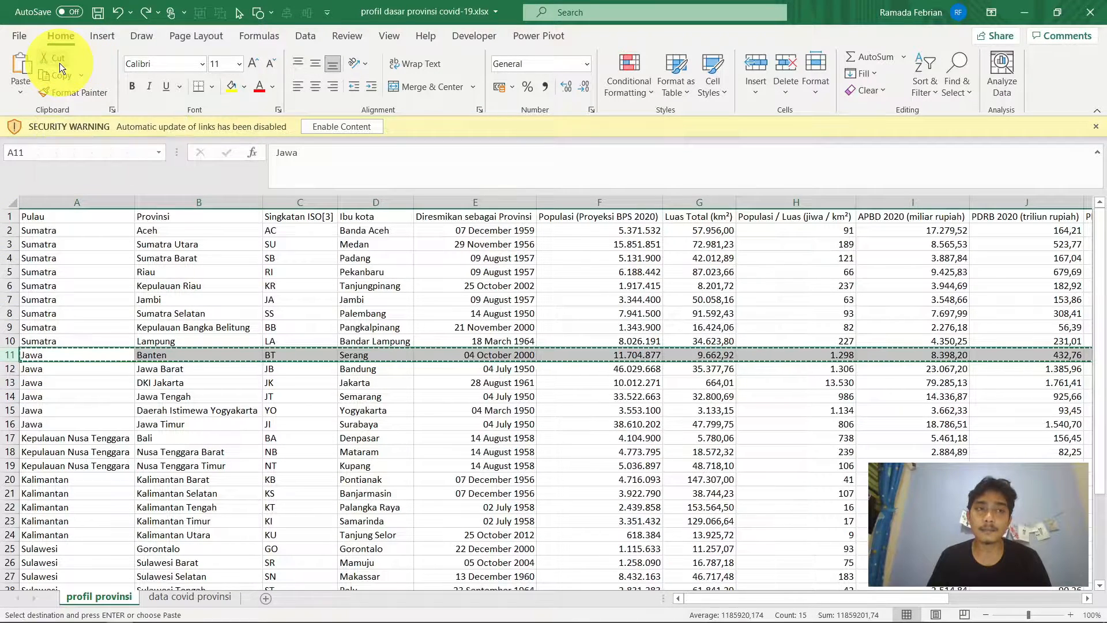
click(10, 438)
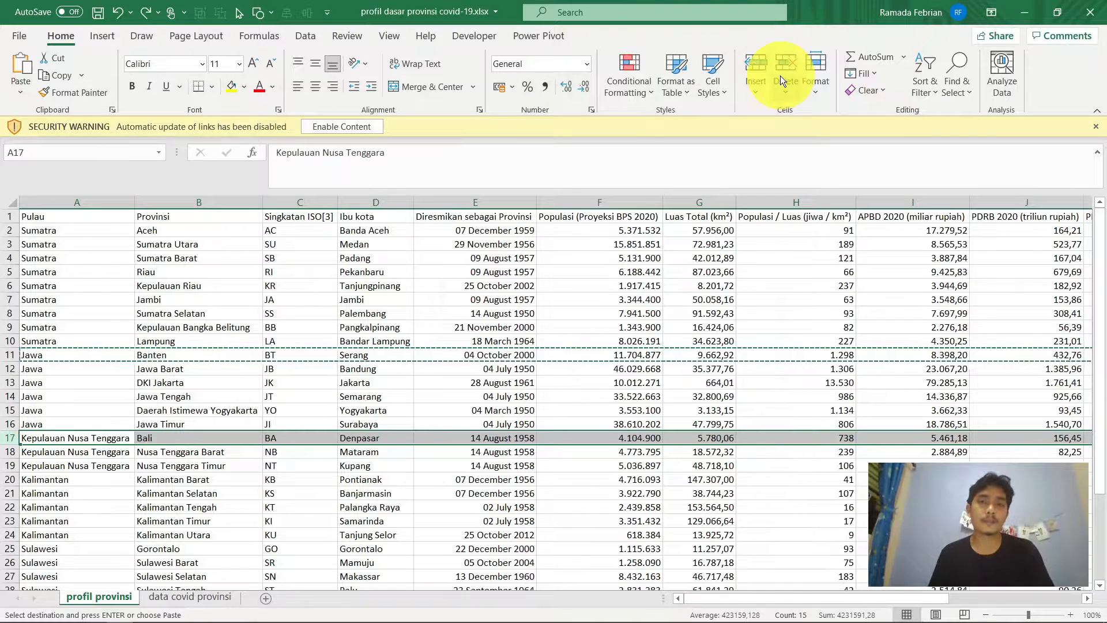
click(756, 65)
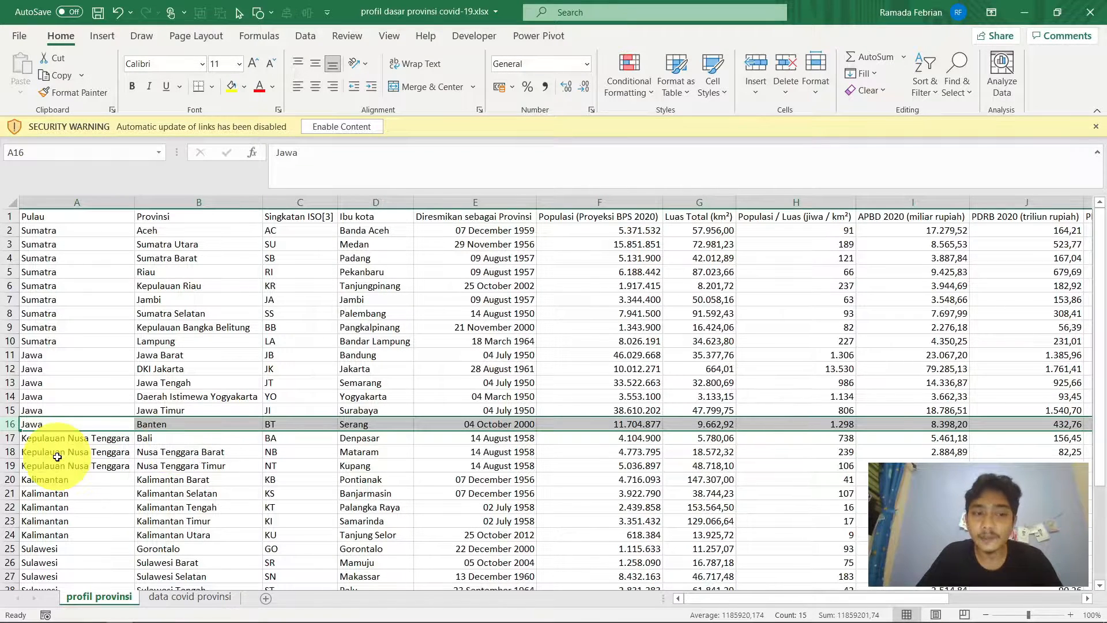
click(64, 440)
key(ctrl+z)
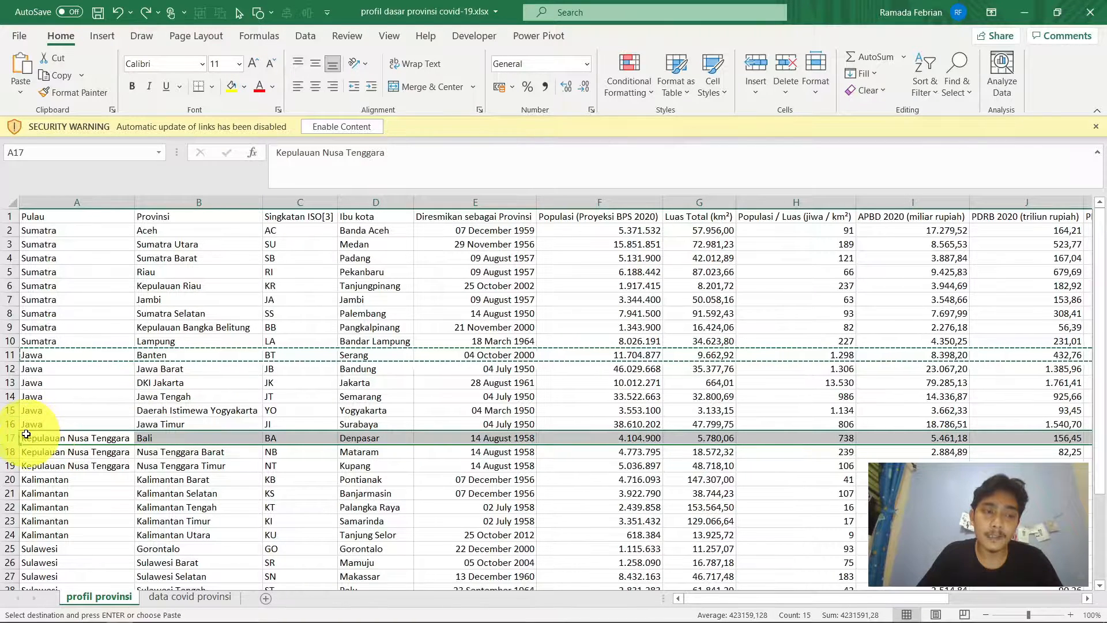
Insert the cut Banten row (row 11) above the Bali row (row 17), undo the move and redo it.
click(8, 426)
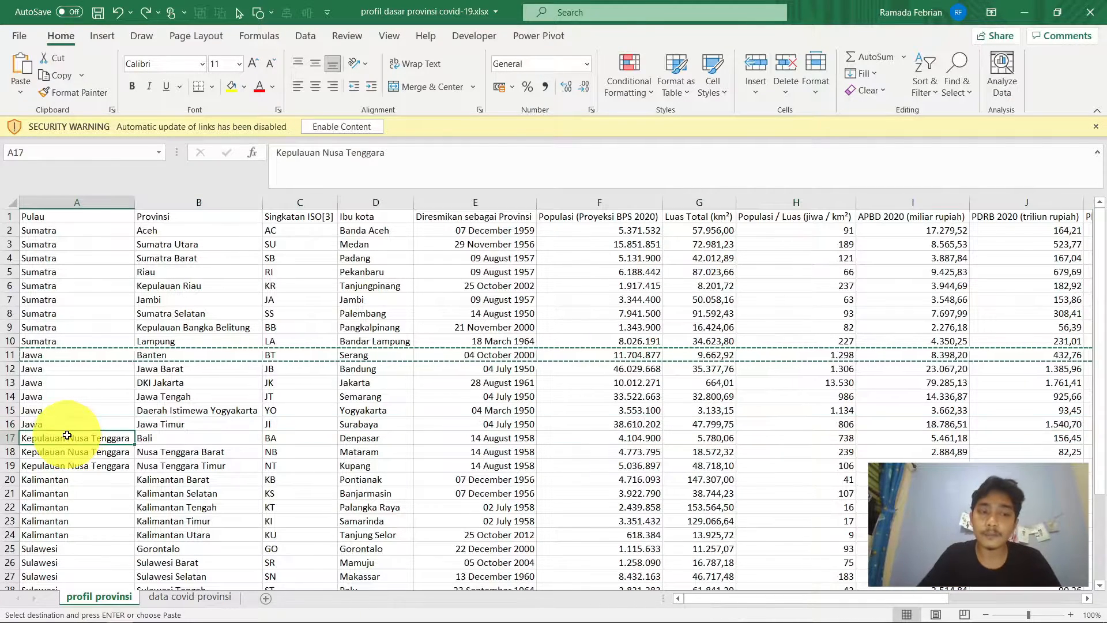
click(67, 436)
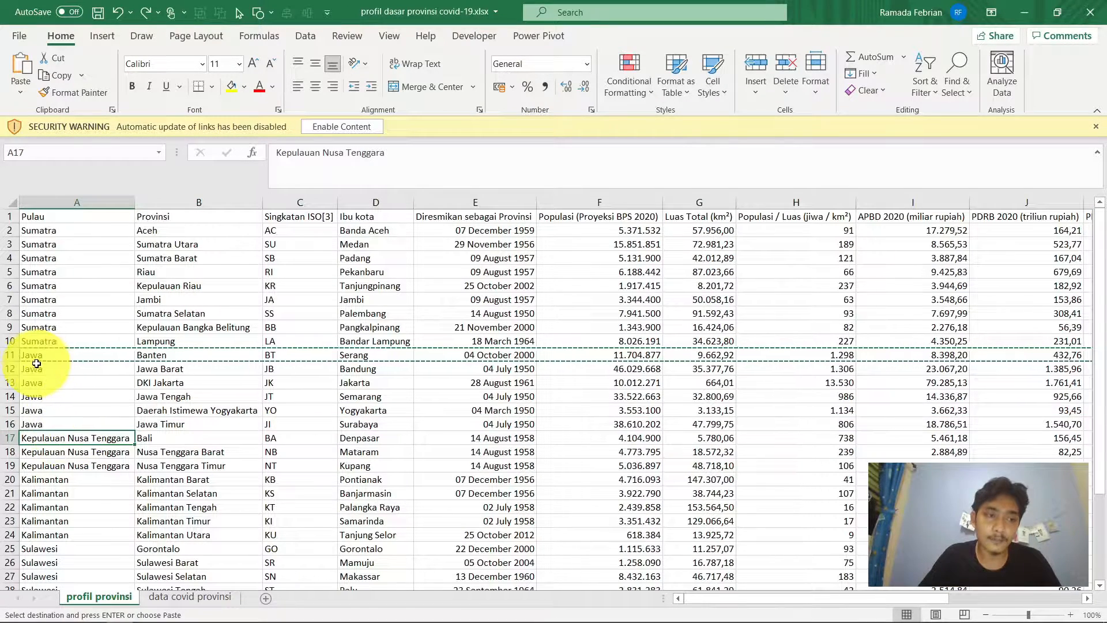
click(6, 355)
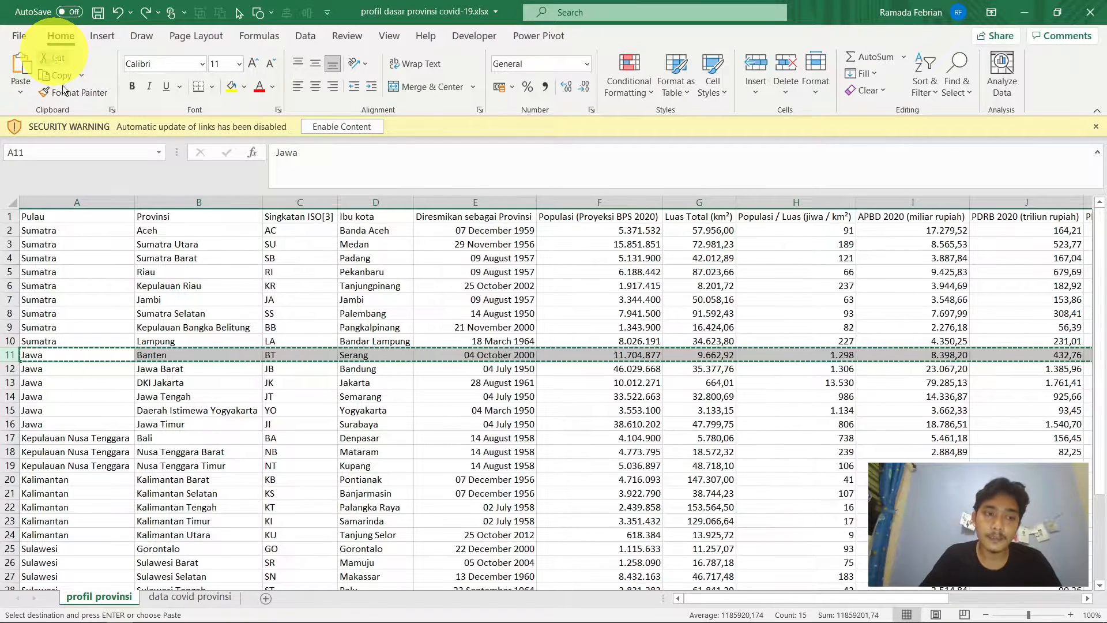
click(8, 438)
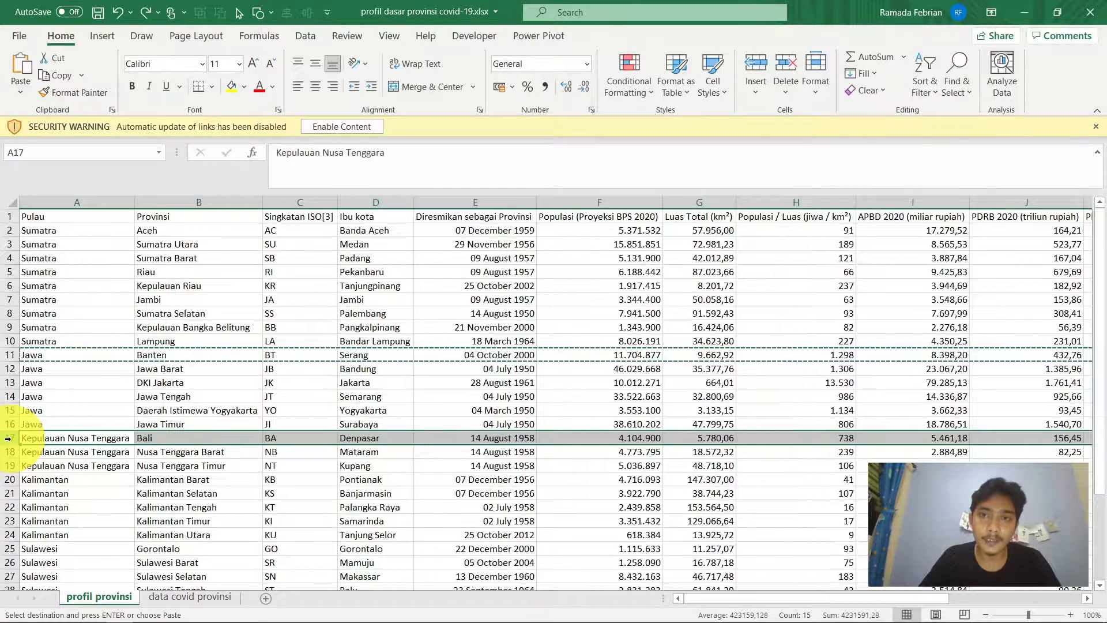
click(749, 57)
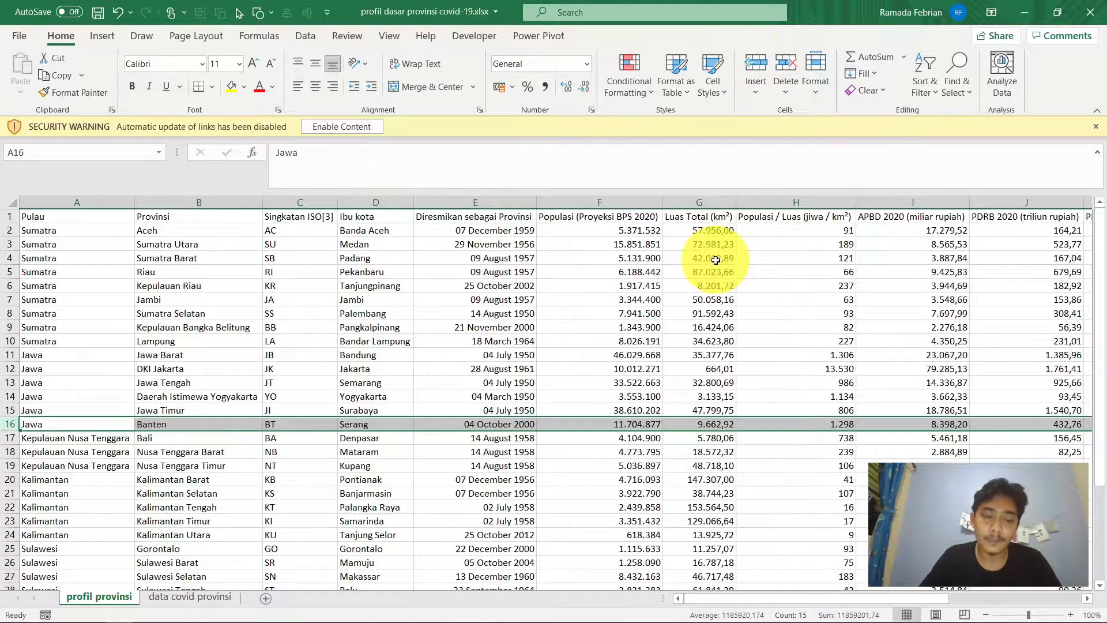
key(ctrl+z)
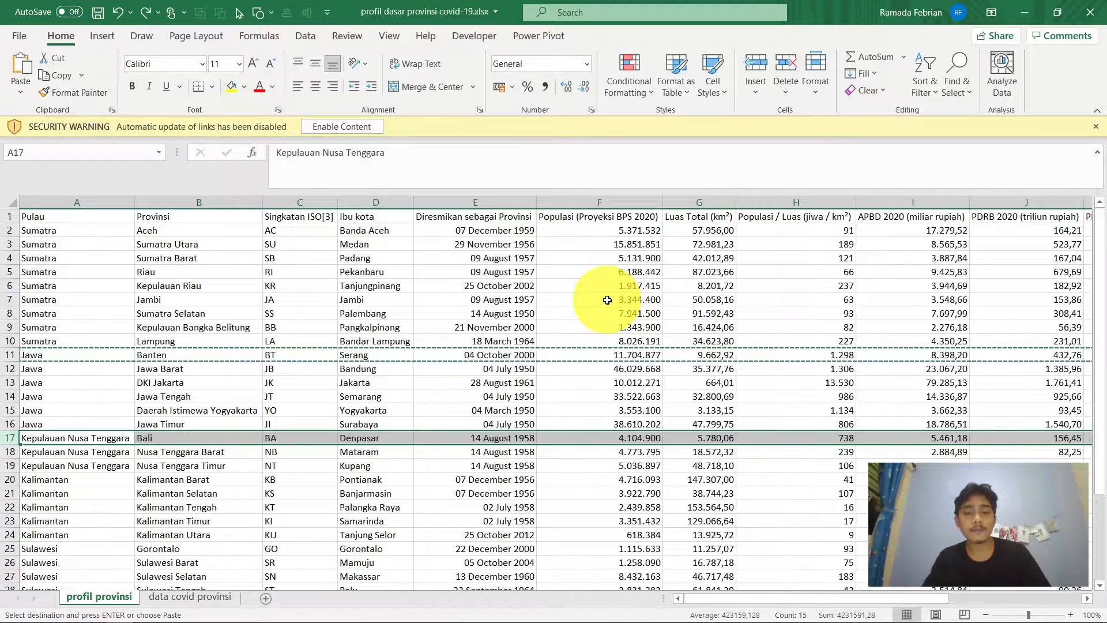
key(ctrl+y)
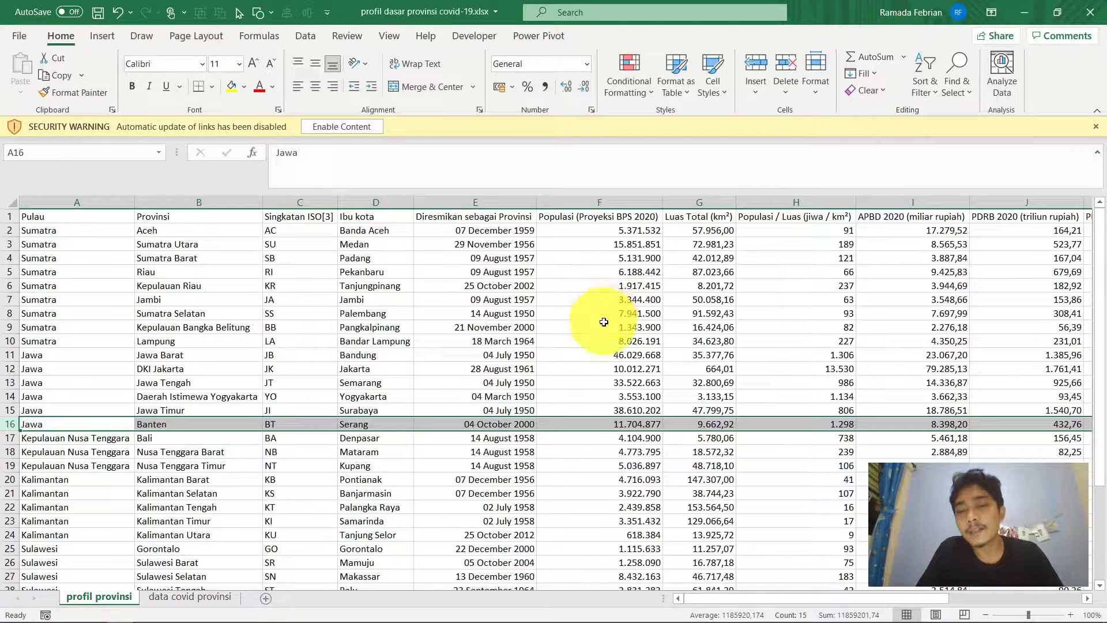
click(542, 350)
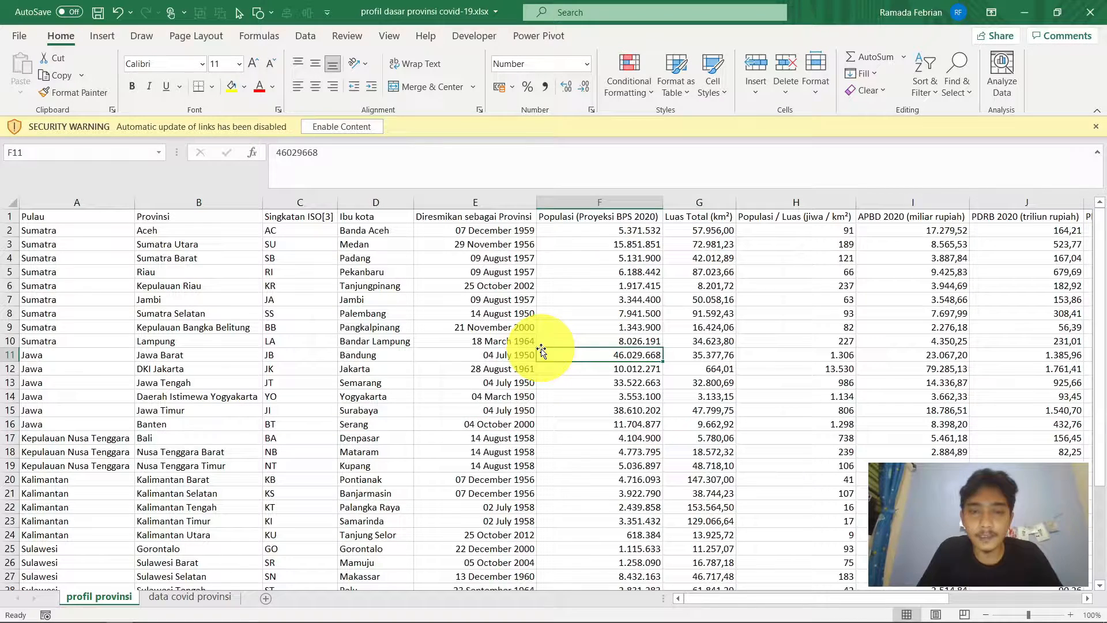
click(361, 368)
click(87, 382)
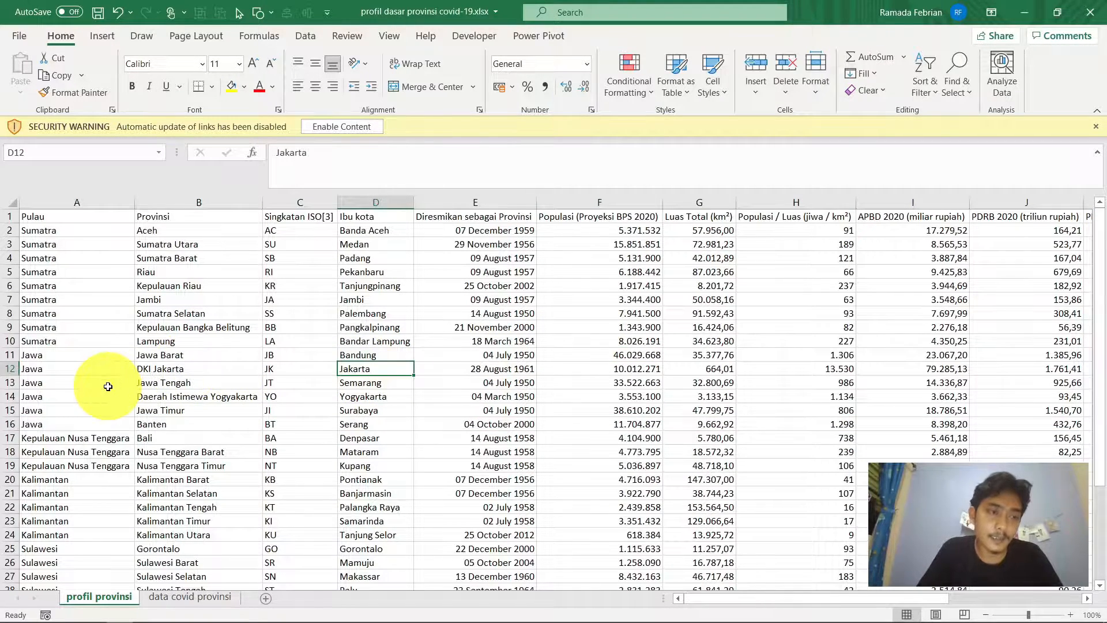
Copy the last Papua row (row 34) and paste it into the empty row 35.
scroll(245, 391, down, 2)
scroll(165, 381, down, 2)
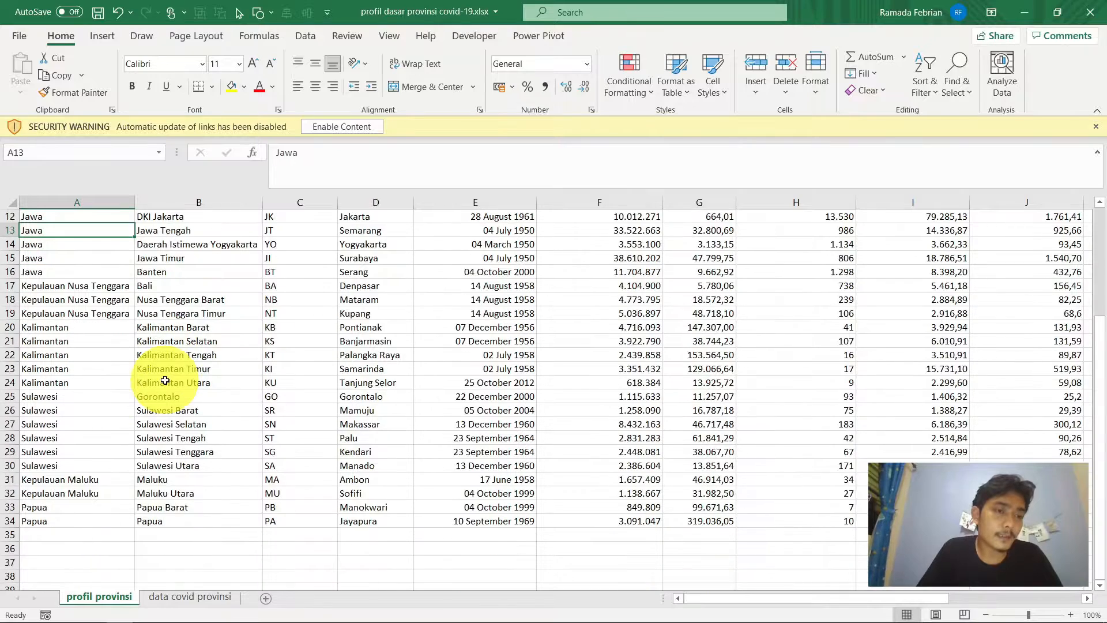
click(9, 521)
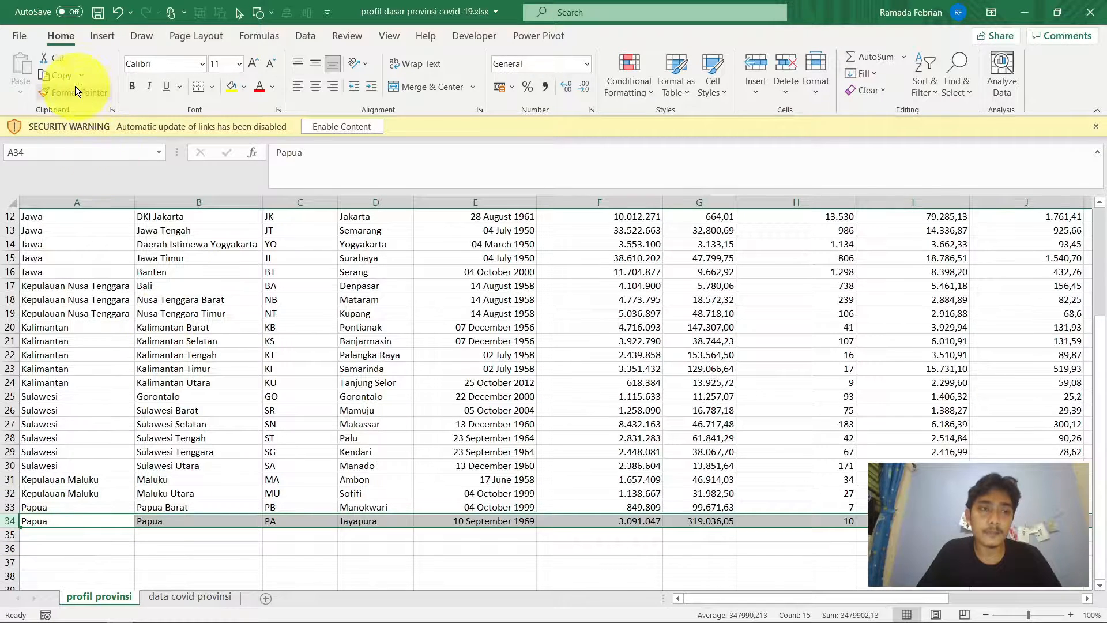
click(63, 77)
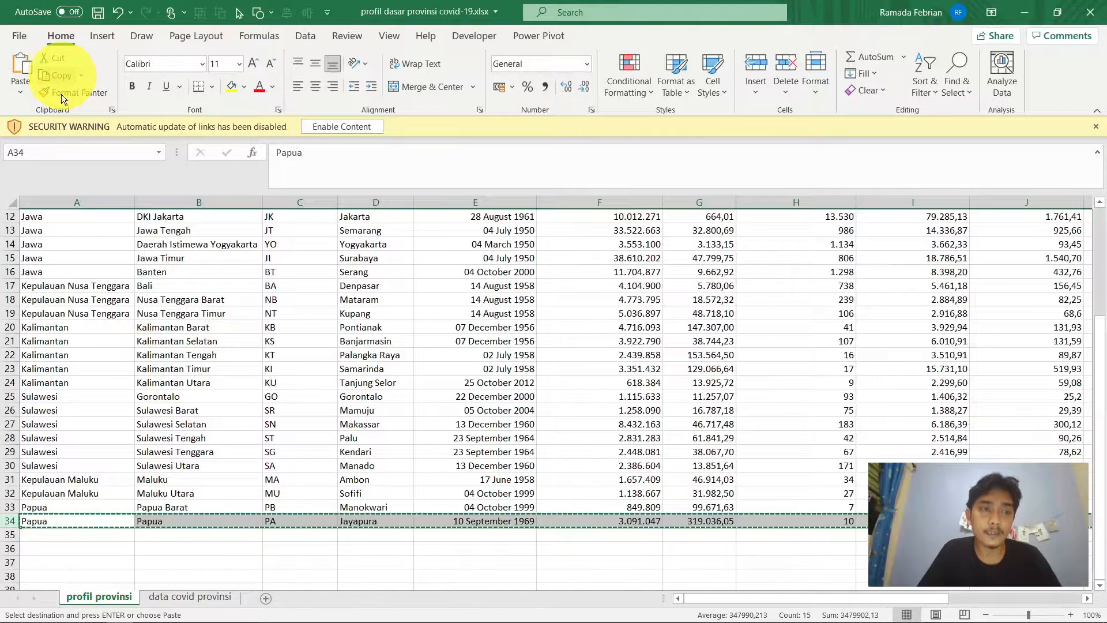
click(73, 537)
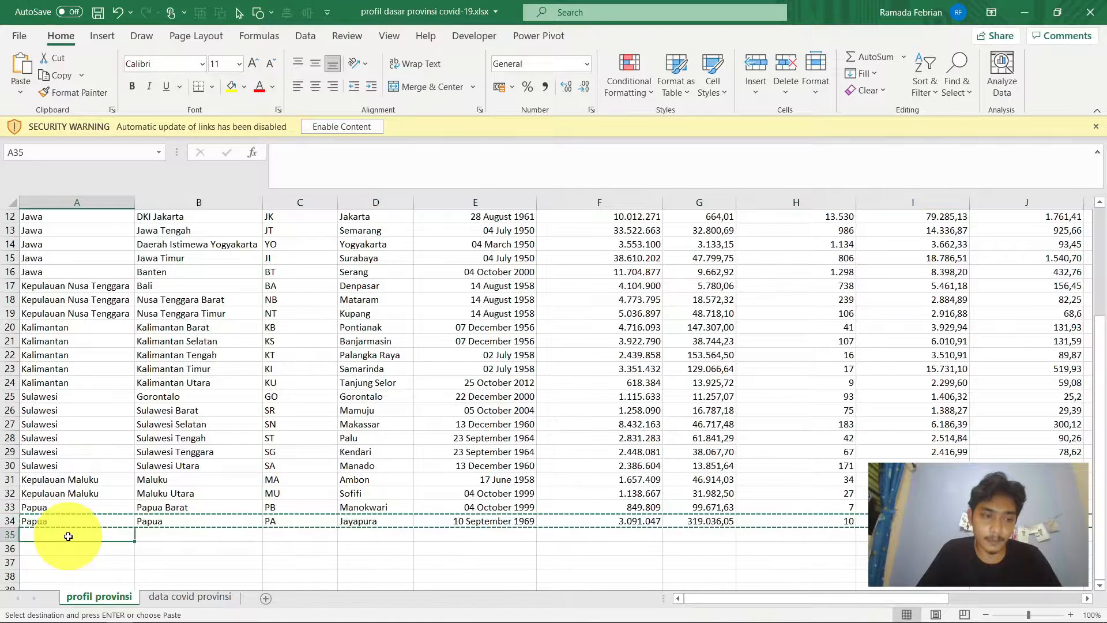
click(19, 67)
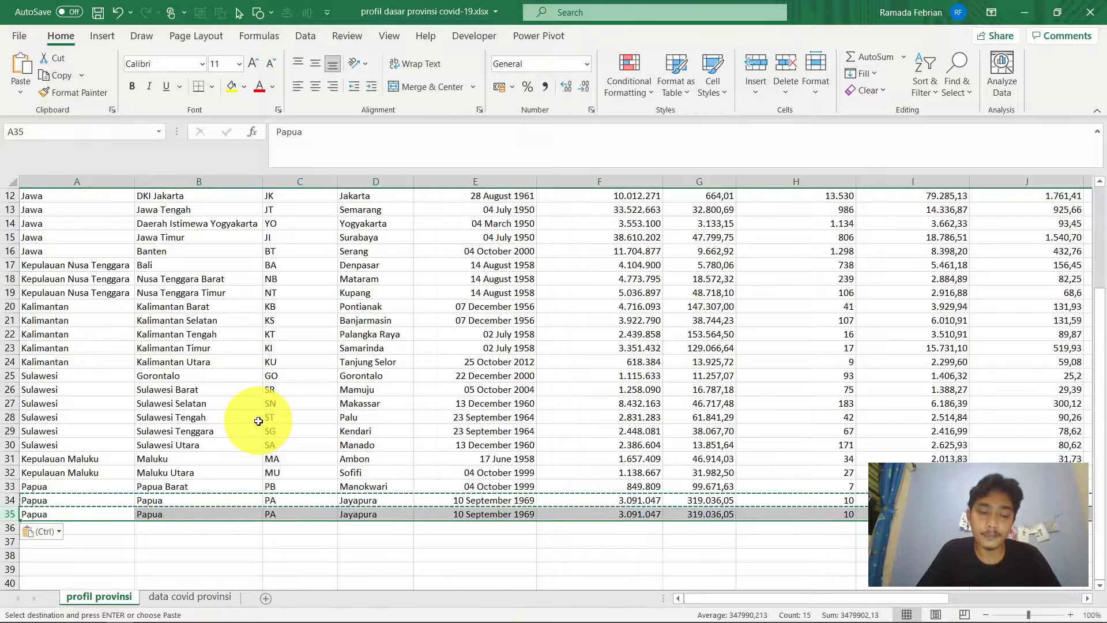
Undo the pasted Papua row in row 35, paste the row there again and undo that paste too.
key(ctrl+z)
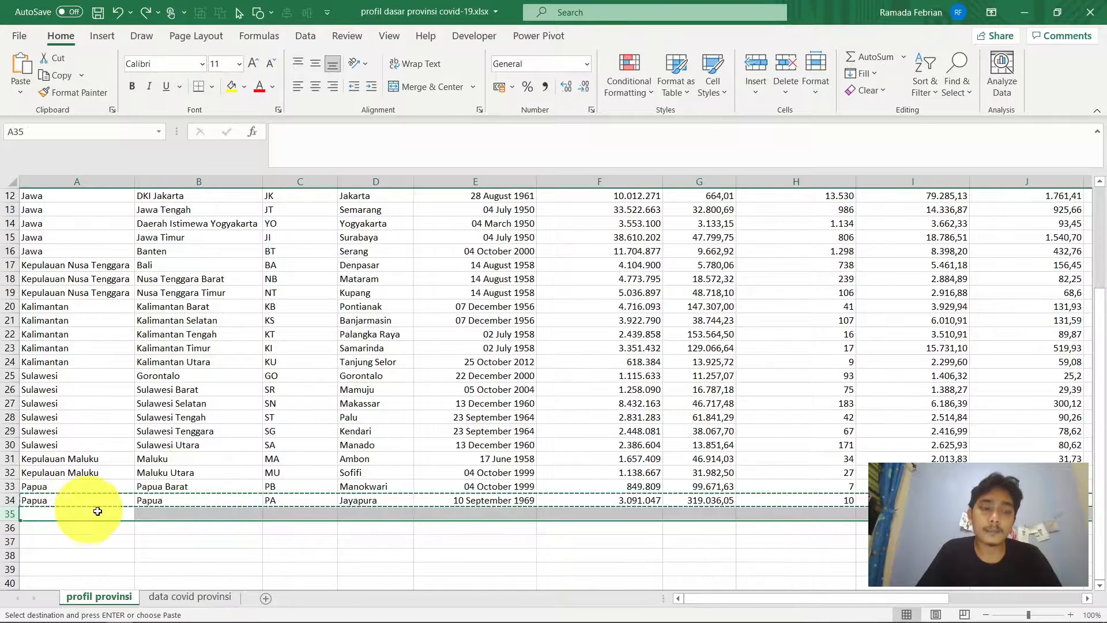
key(ctrl+v)
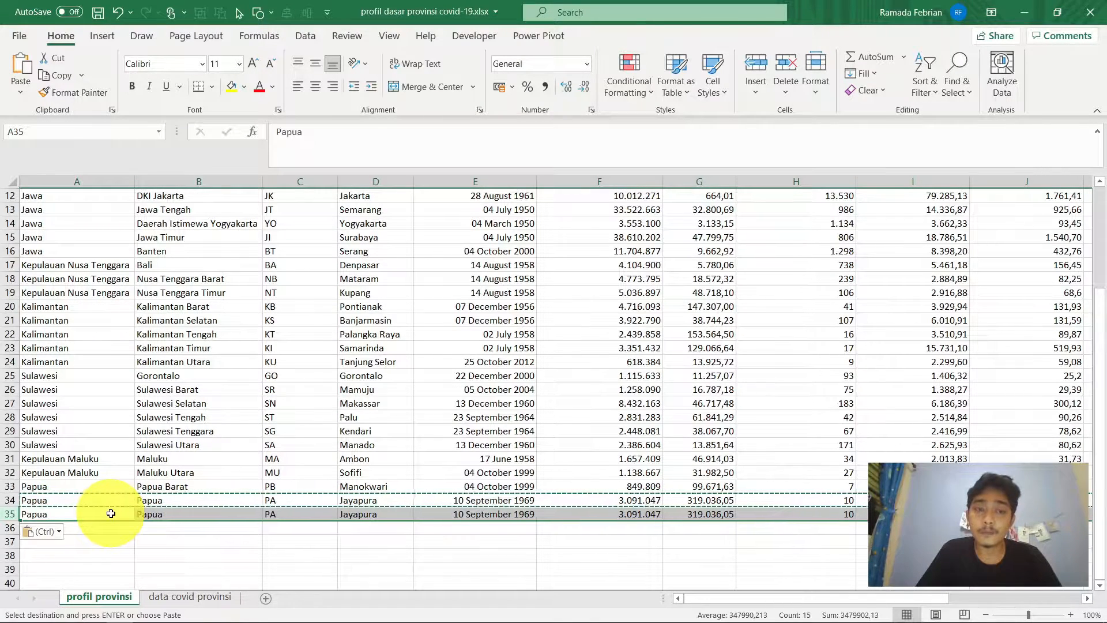
key(ctrl+z)
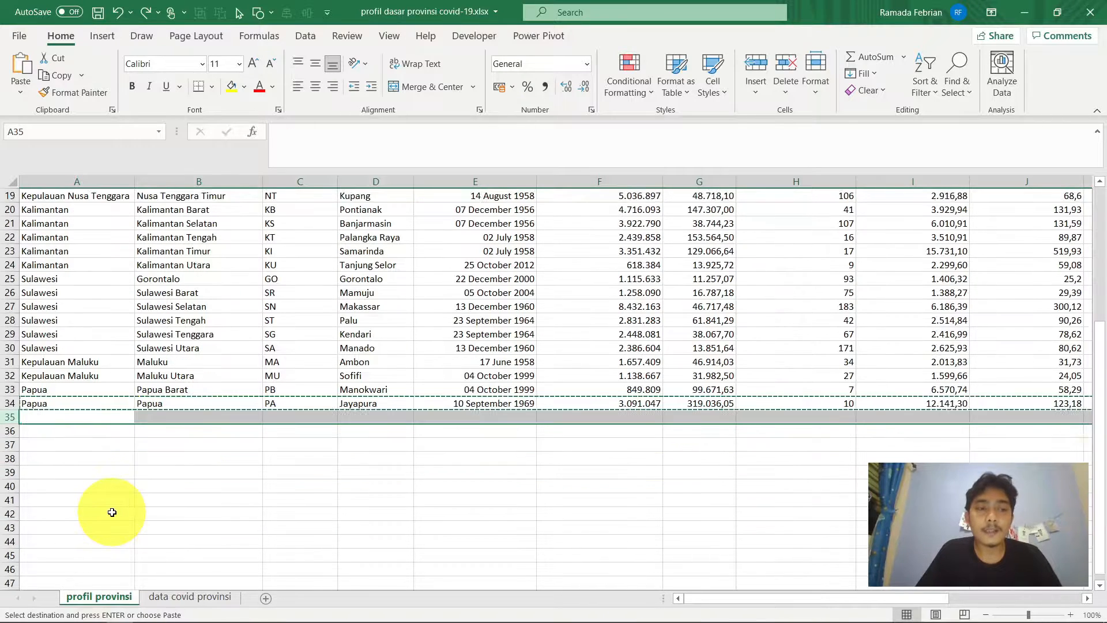
Select a vertical range of empty cells in column A starting at A35 as the destination for several Papua row copies.
click(94, 403)
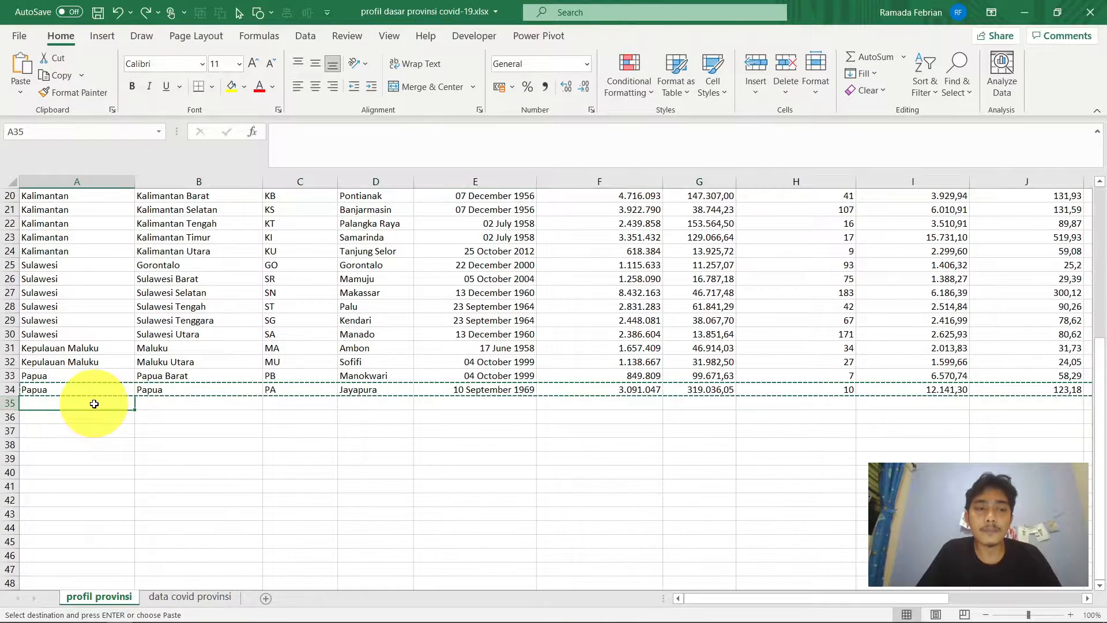
key(shift+Down)
key(shift+Down)
key(shift+Down)
key(shift+Down)
key(shift+Down)
key(shift+Down)
key(shift+Down)
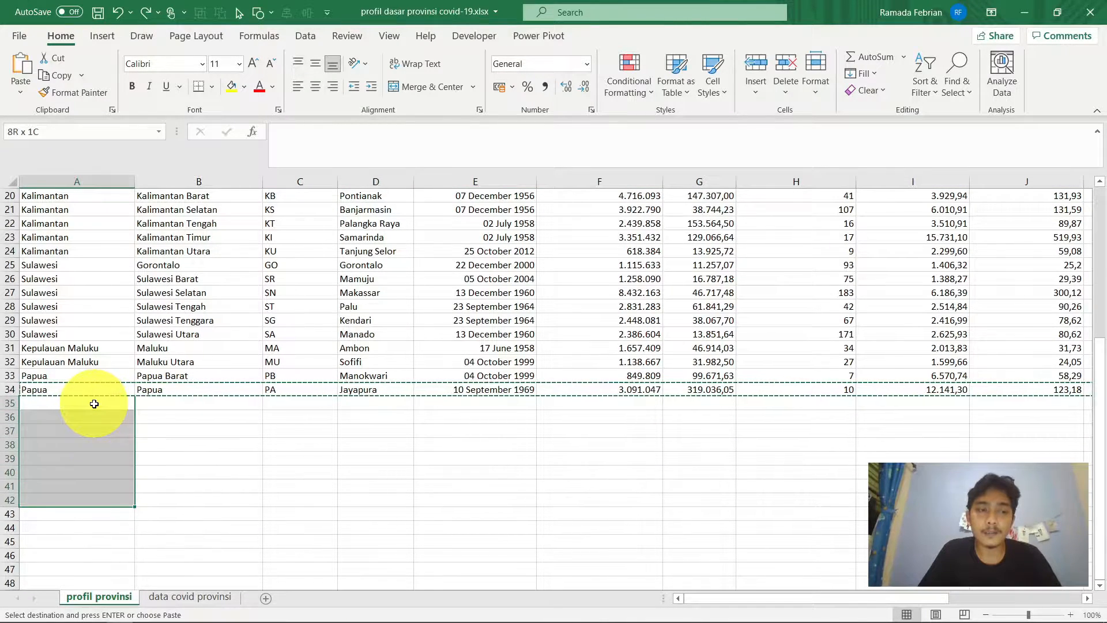
key(Up)
key(Down)
key(shift+Down)
key(shift+Down)
key(shift+Down)
key(shift+Down)
key(shift+Down)
key(shift+Down)
key(shift+Down)
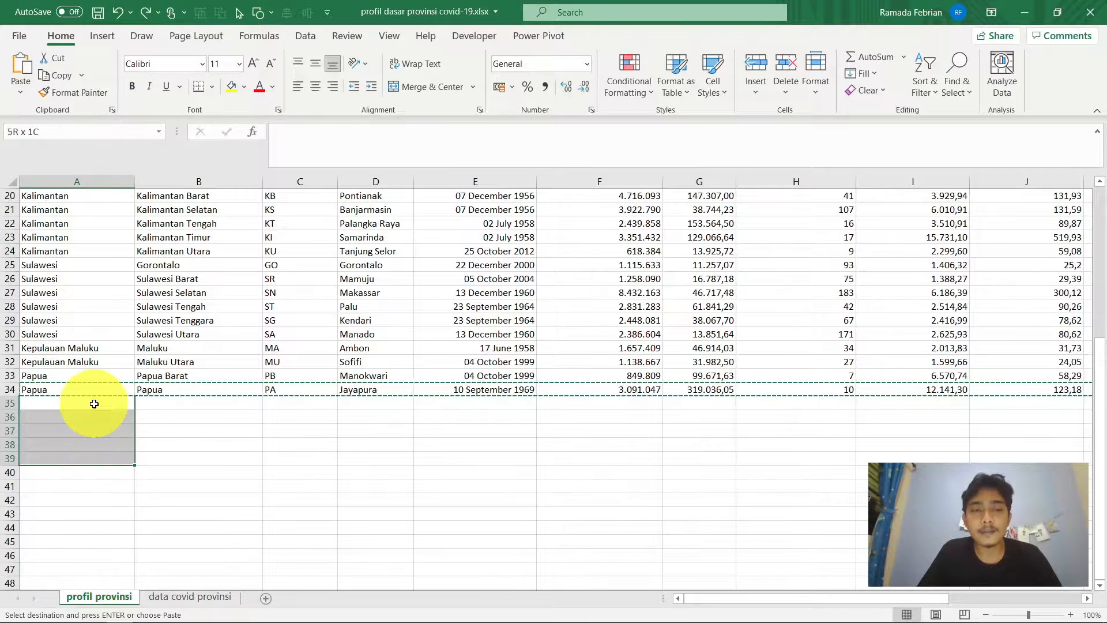
Select the Papua record in row 34 across all its filled columns and return to its first cell.
key(Up)
key(Up)
key(ctrl+shift+Right)
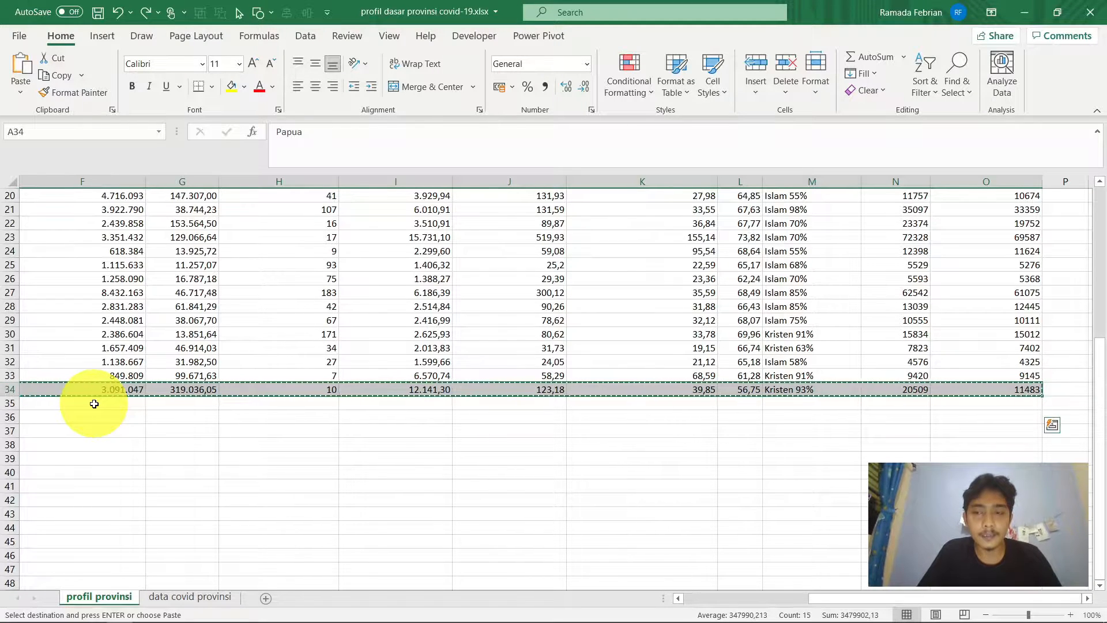
key(Home)
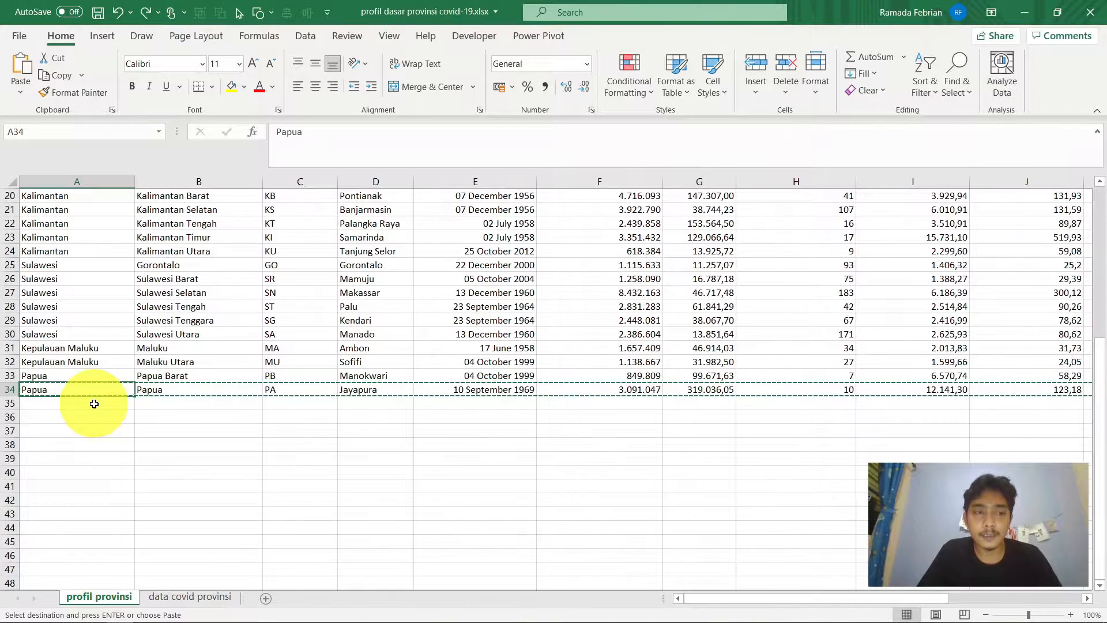
Paste the copied Papua row into rows 35 to 42 at once and undo the paste.
click(94, 404)
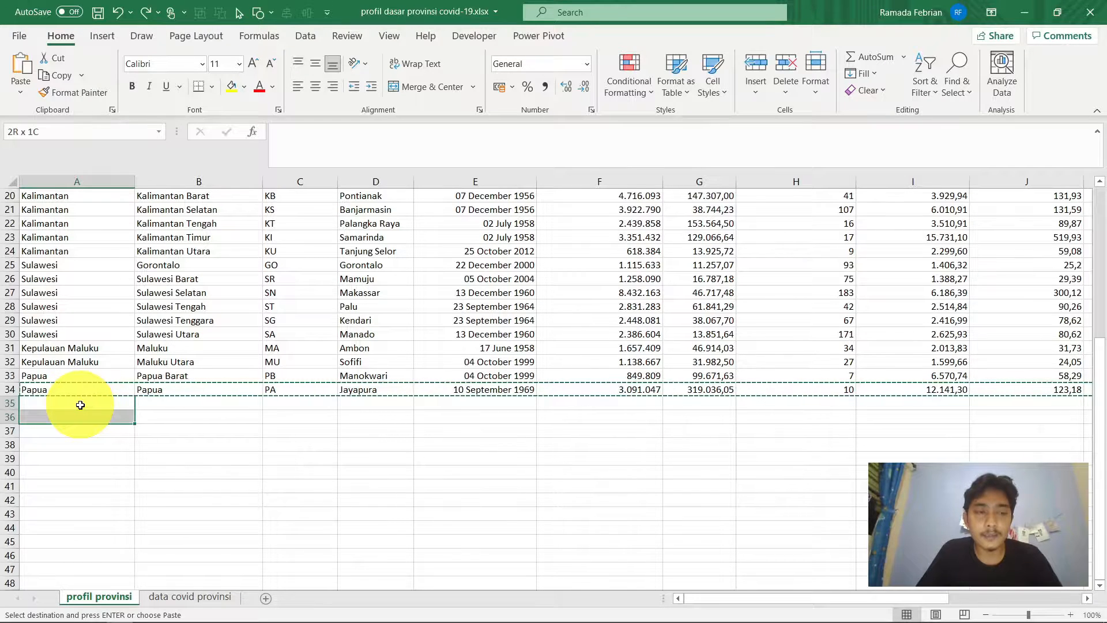
key(shift+Down)
key(shift+Down)
key(shift+Down)
key(shift+Down)
key(shift+Down)
key(shift+Down)
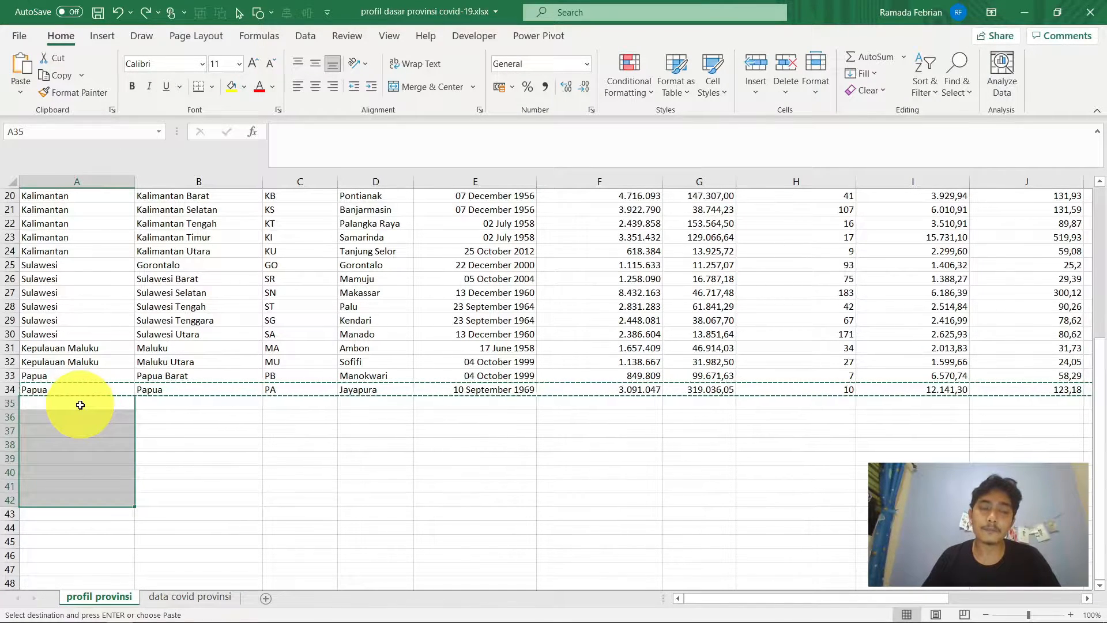
key(ctrl+v)
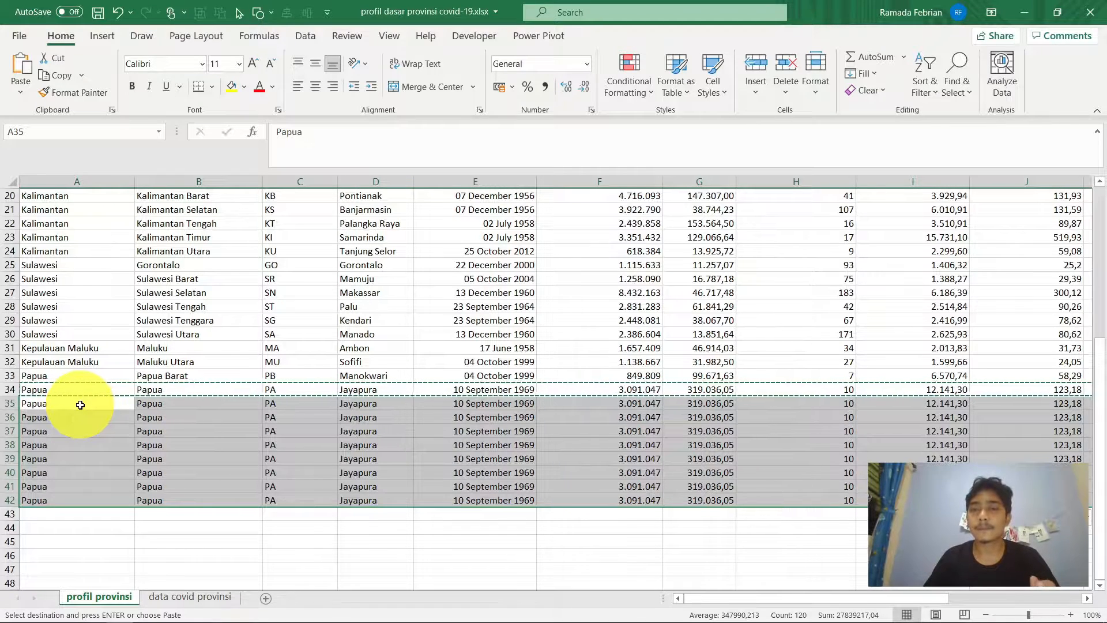
key(ctrl+z)
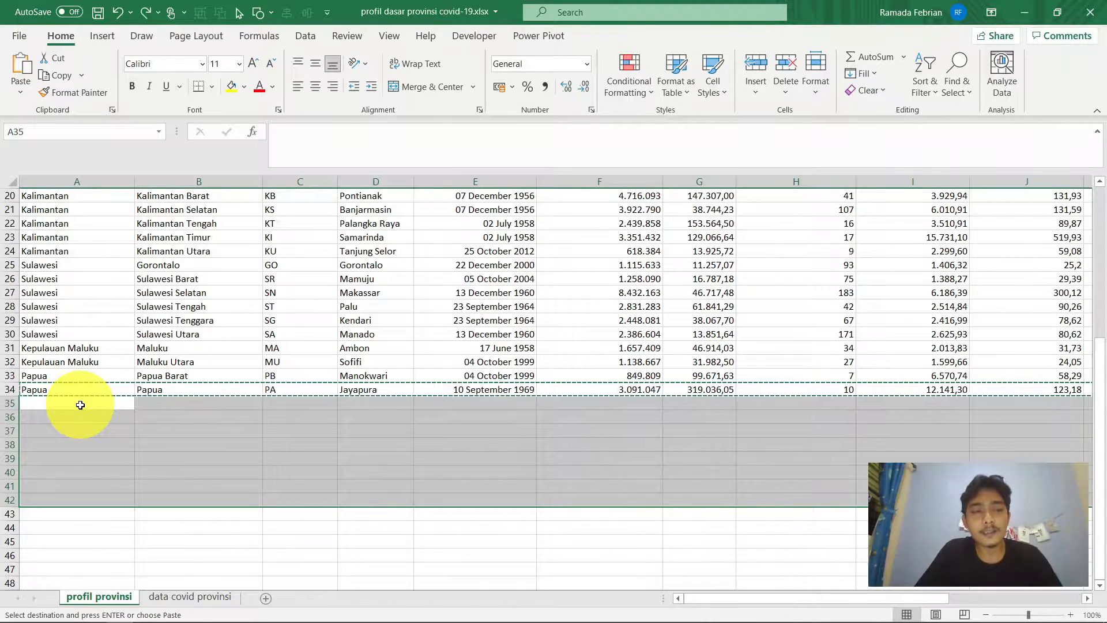
Select the empty block A35:O41 across the table's columns beneath the Papua row, and clear the selection.
click(80, 405)
key(shift+Down)
key(shift+Right)
key(shift+Right)
key(shift+Right)
key(shift+Right)
key(shift+Right)
key(shift+Right)
key(shift+Right)
key(shift+Right)
key(shift+Right)
key(shift+Right)
key(shift+Right)
key(shift+Right)
key(shift+Right)
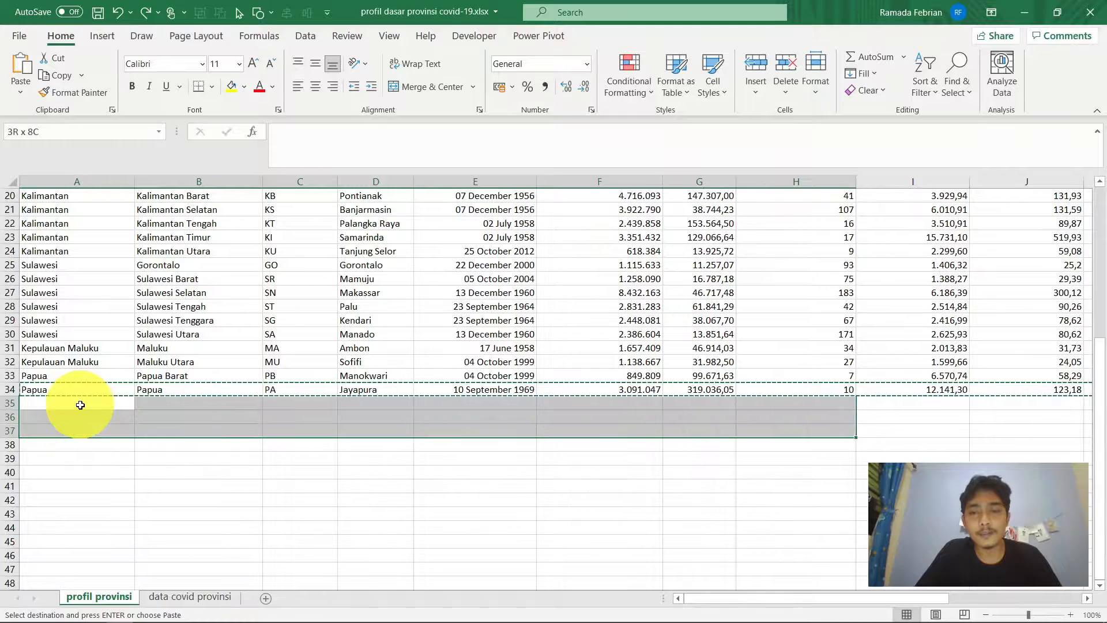
key(shift+Down)
key(shift+Right)
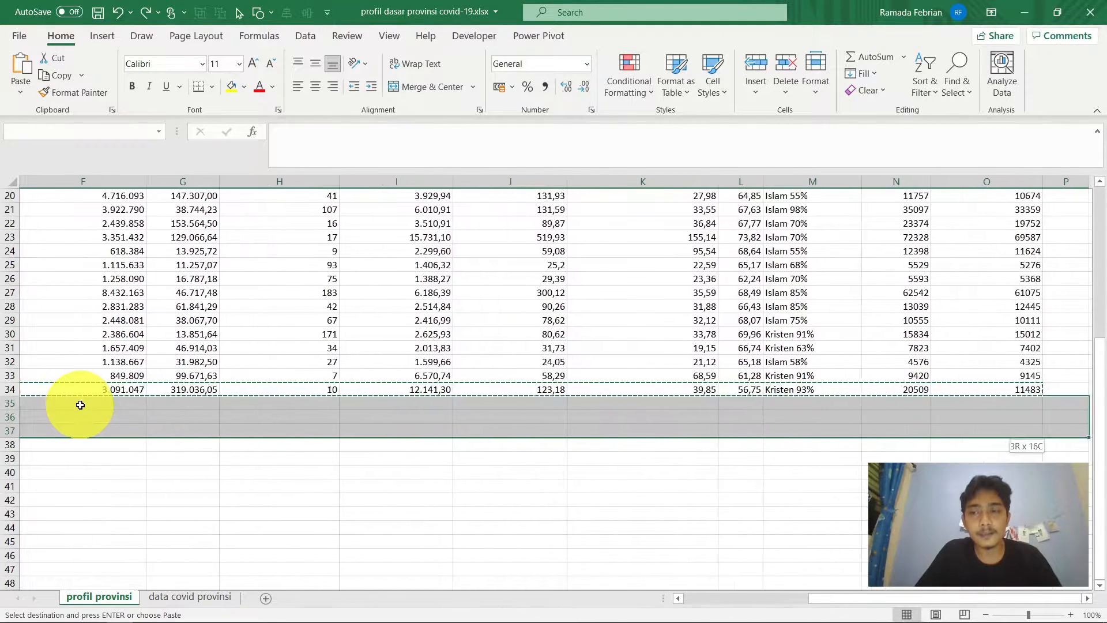
key(shift+Down)
key(shift+Down)
key(shift+Down)
key(shift+Down)
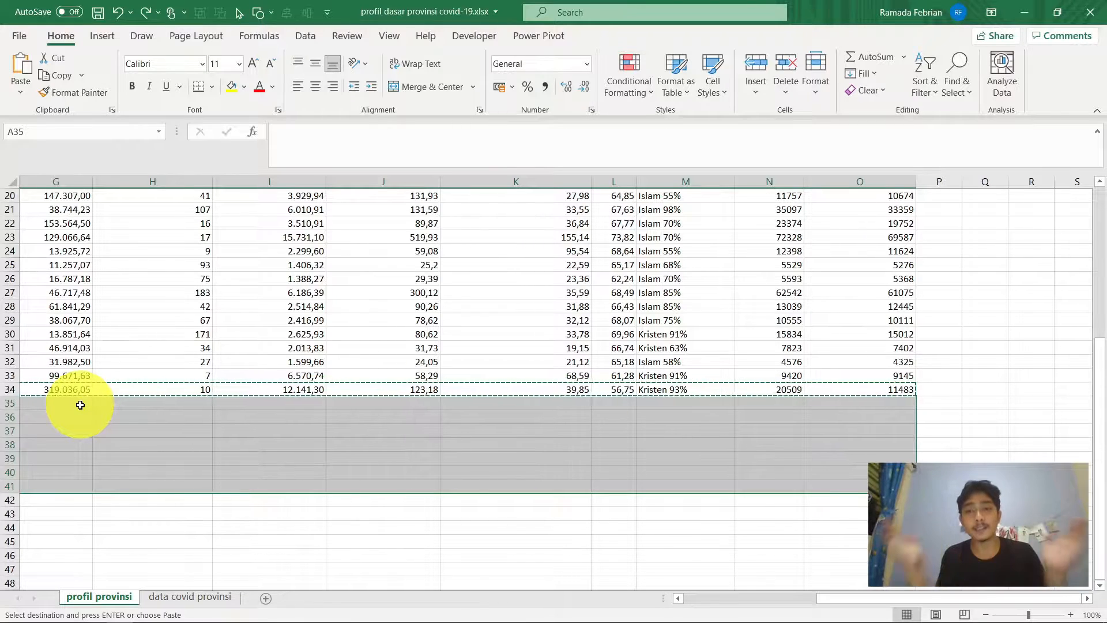
key(Left)
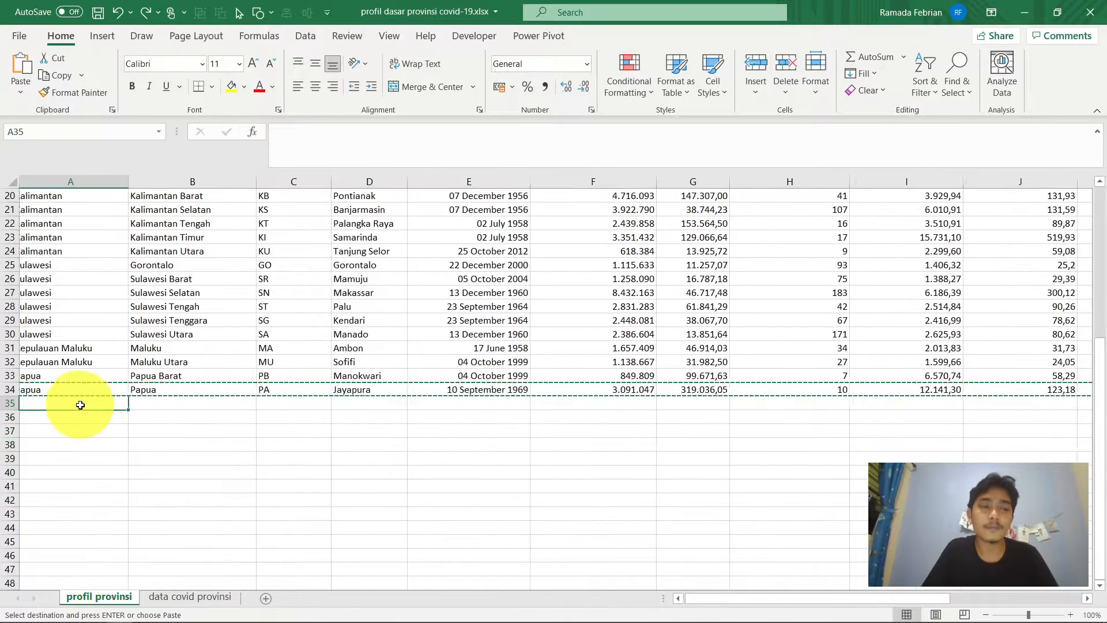
Paste the copied Papua row into rows 35 to 60 at once and undo the paste.
key(Down)
key(Up)
key(shift+Down)
key(shift+Down)
key(shift+Down)
key(shift+Down)
key(shift+Down)
key(shift+Down)
key(shift+Down)
key(shift+Down)
key(shift+Down)
key(shift+Down)
key(shift+Down)
key(shift+Down)
key(shift+Down)
key(shift+Down)
key(shift+Down)
key(shift+Down)
key(shift+Down)
key(shift+Down)
key(shift+Down)
key(shift+Down)
key(shift+Down)
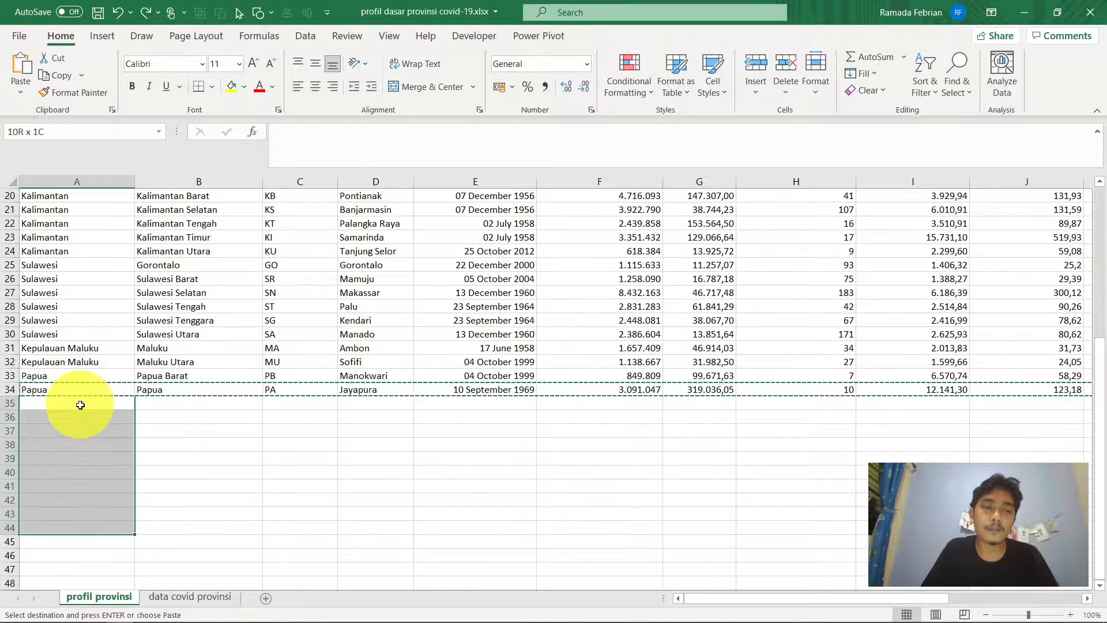
key(ctrl+v)
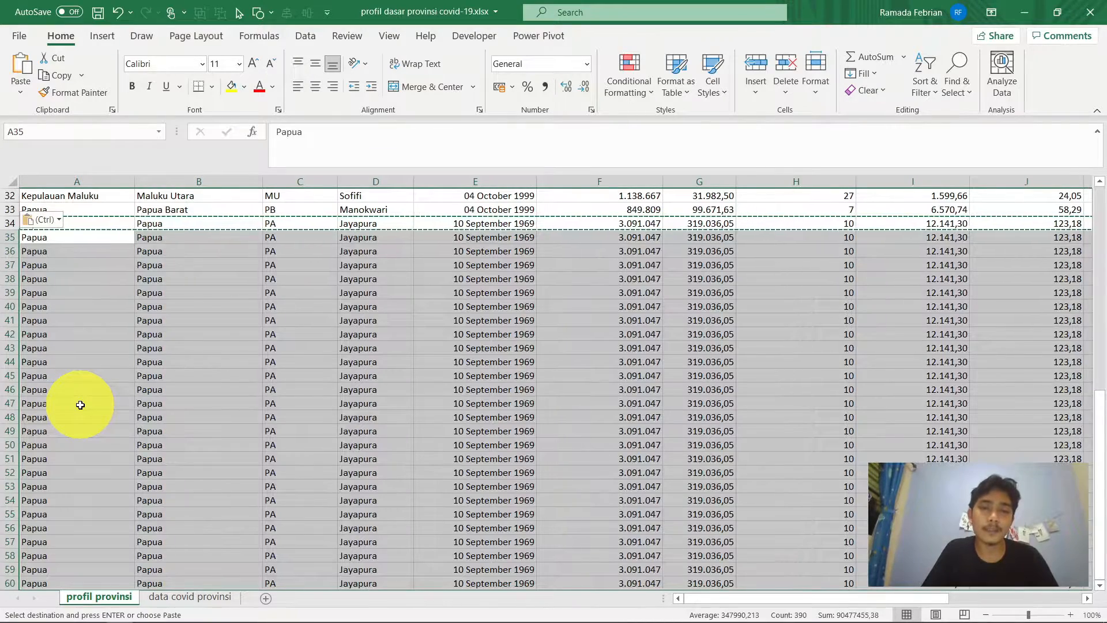
key(ctrl+z)
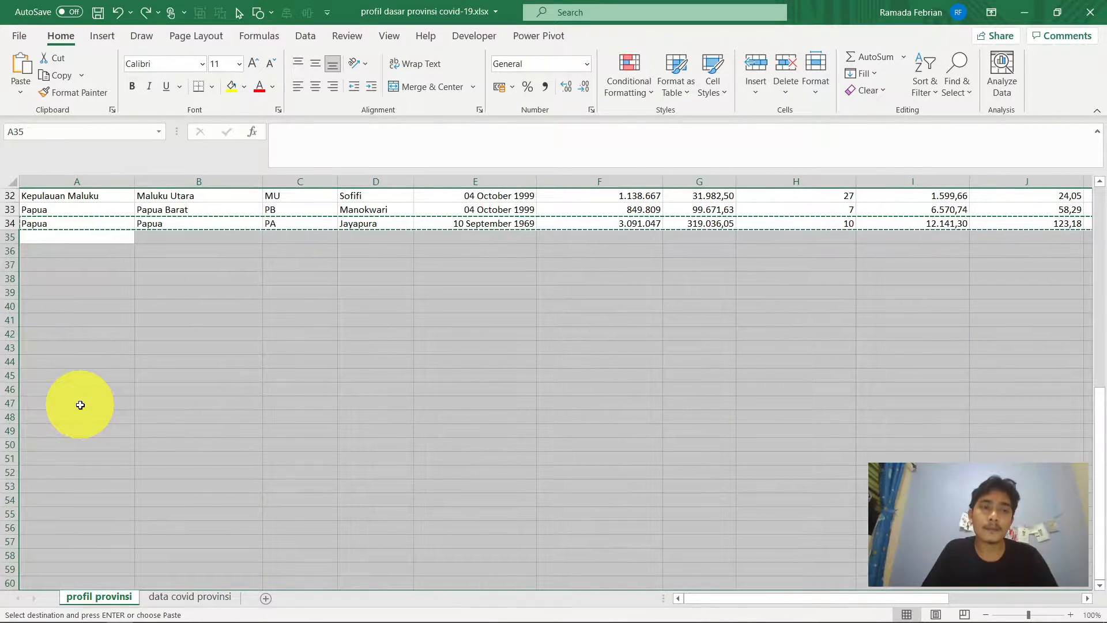
Select the Papua record in A34:O34 and fill it down through row 51 with the fill handle.
key(Up)
key(ctrl+Right)
key(ctrl+Left)
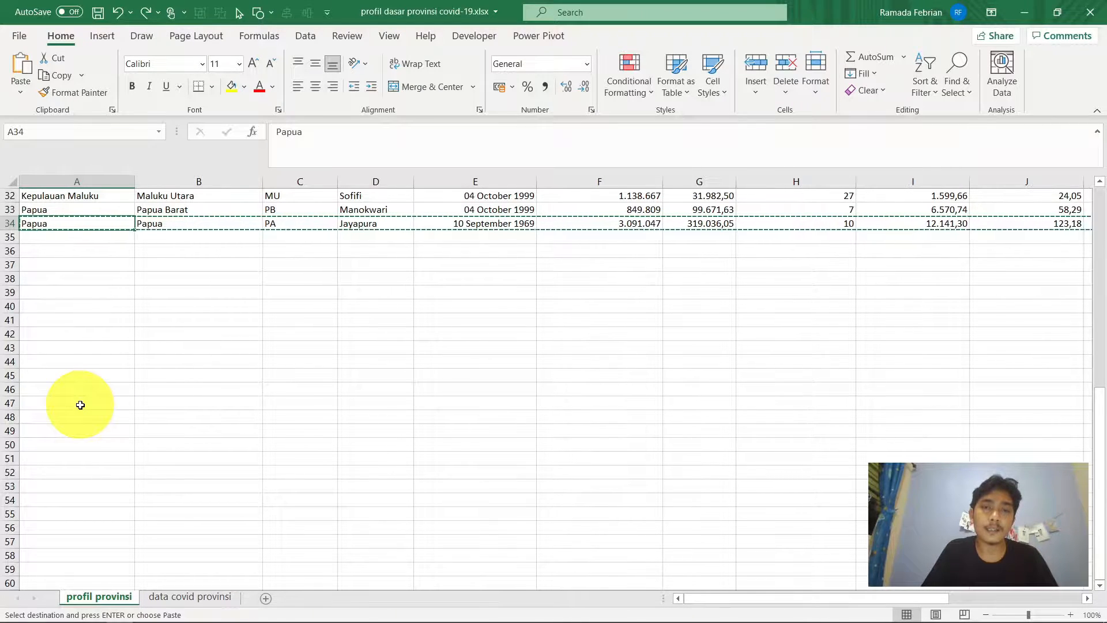
key(ctrl+shift+Right)
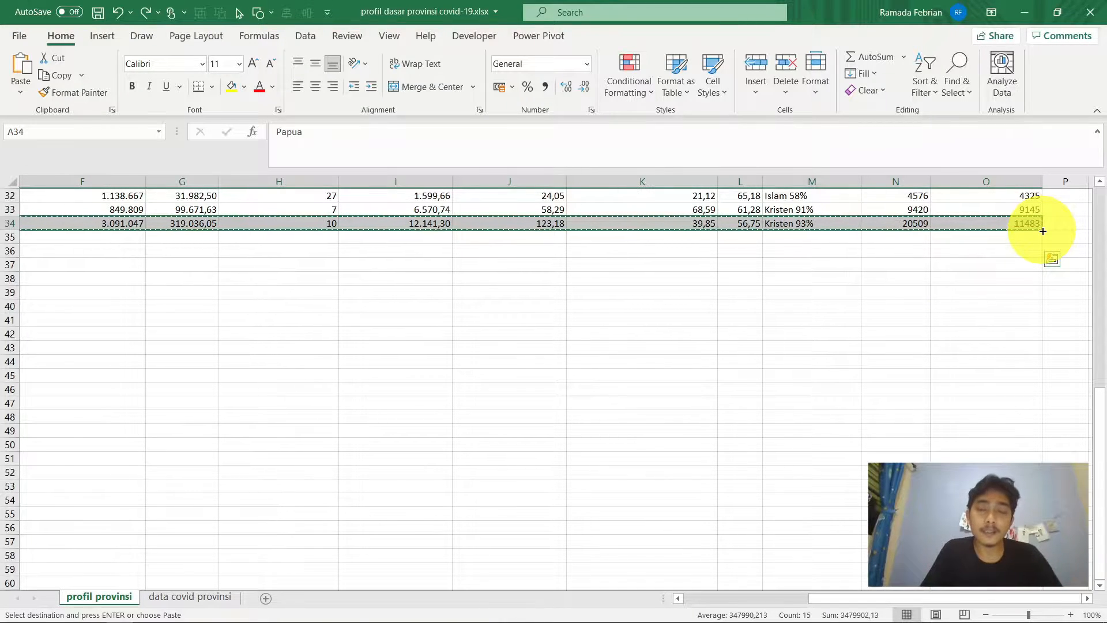
drag(1043, 231, 1066, 460)
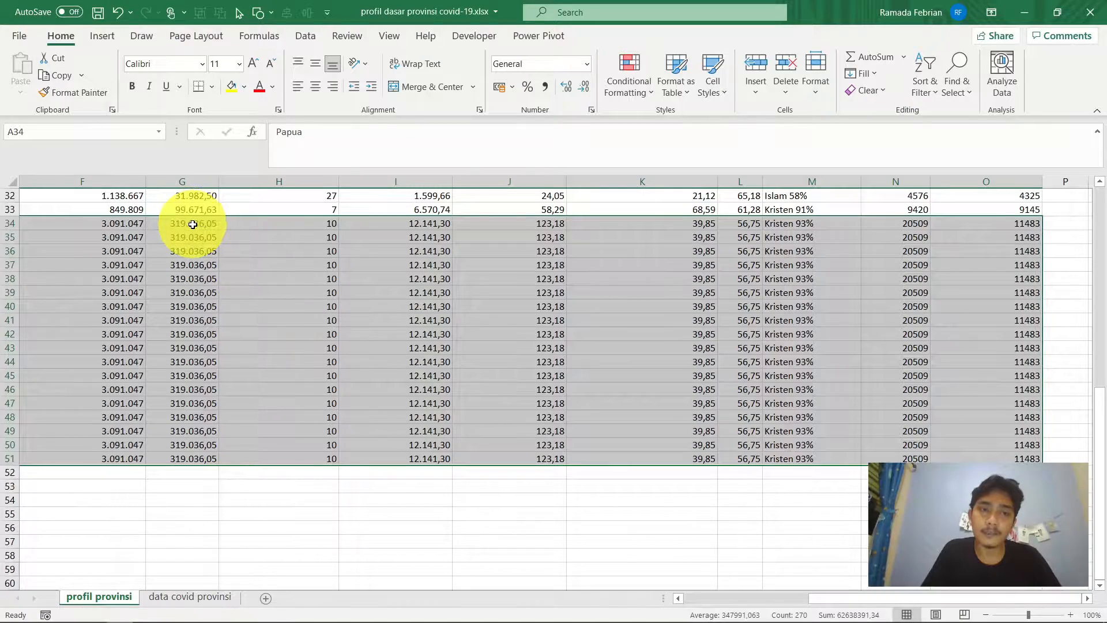
Check the filled Papua rows across the columns and change their Auto Fill option to Copy Cells.
scroll(192, 224, left, 3)
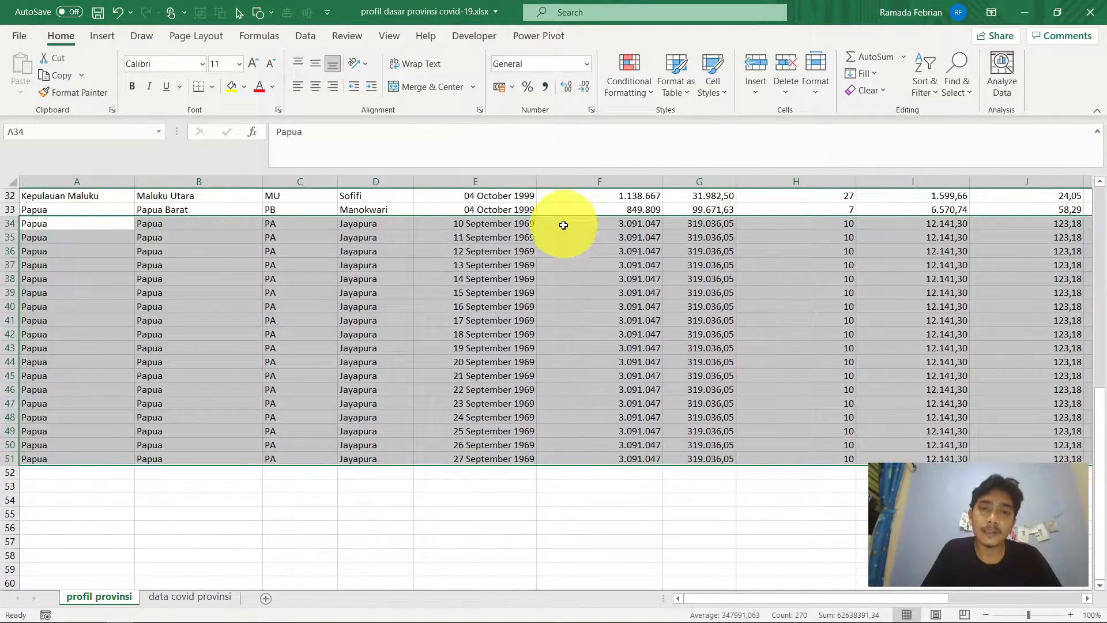
scroll(564, 225, right, 3)
scroll(564, 225, left, 3)
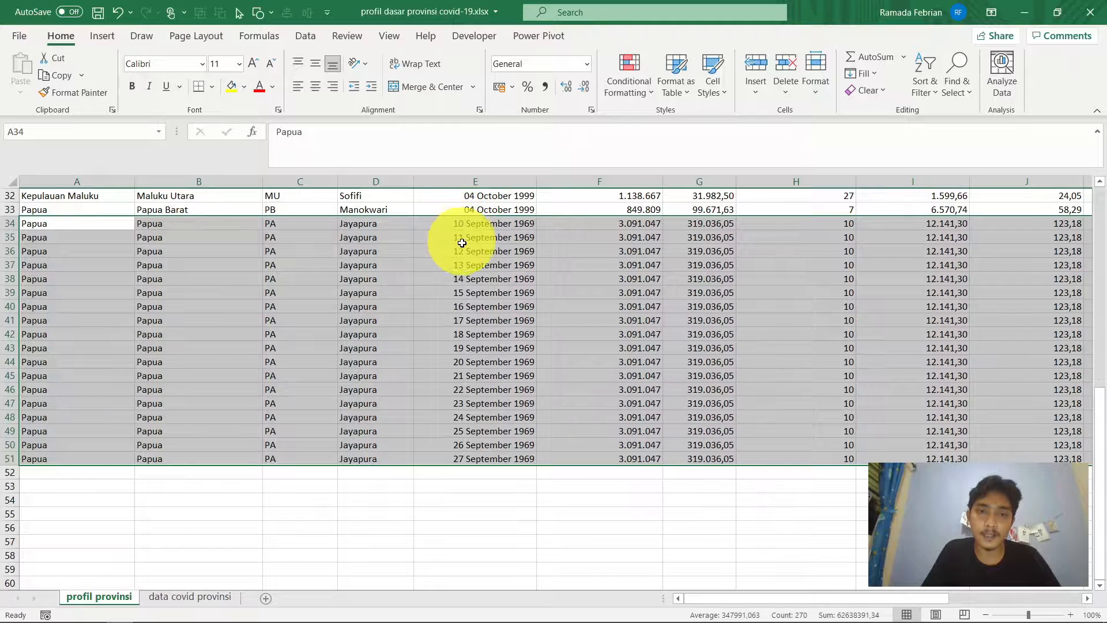
scroll(499, 360, right, 3)
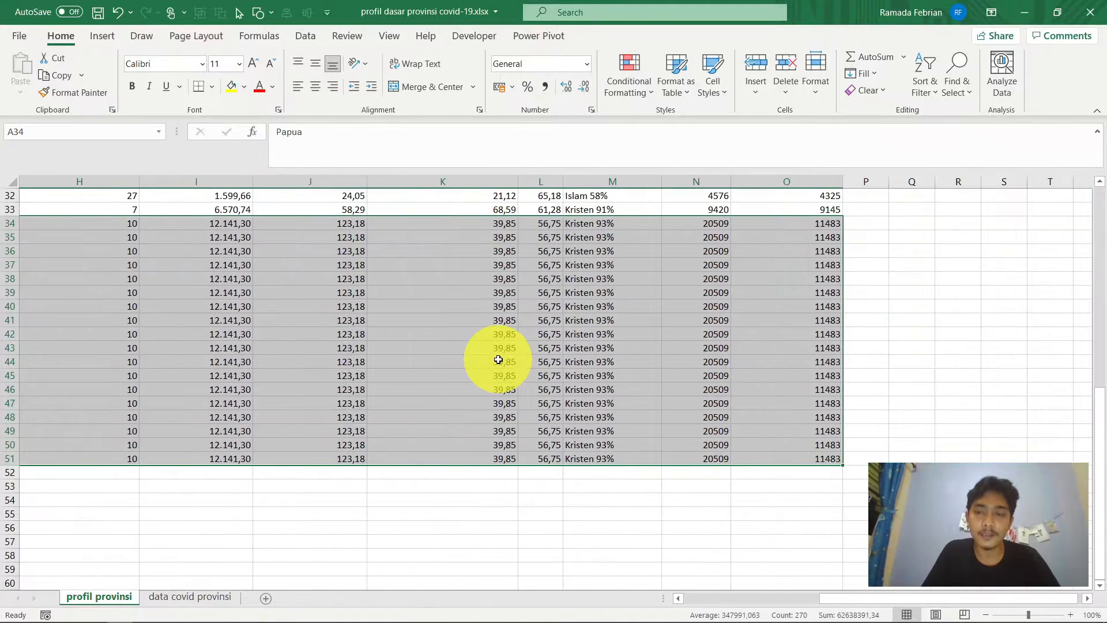
scroll(496, 358, right, 1)
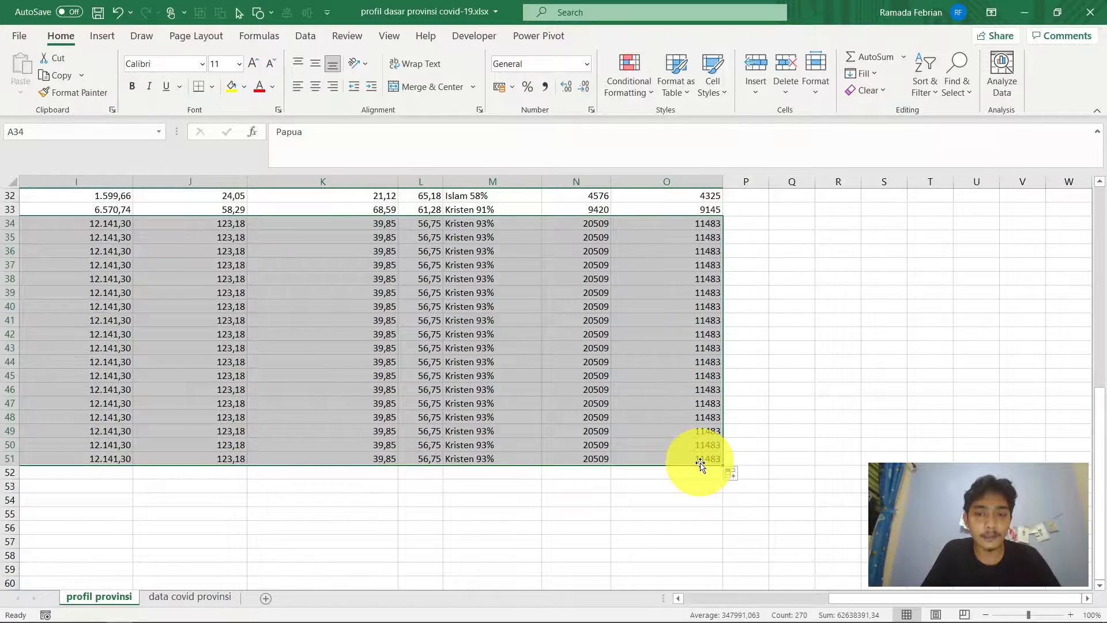
click(739, 473)
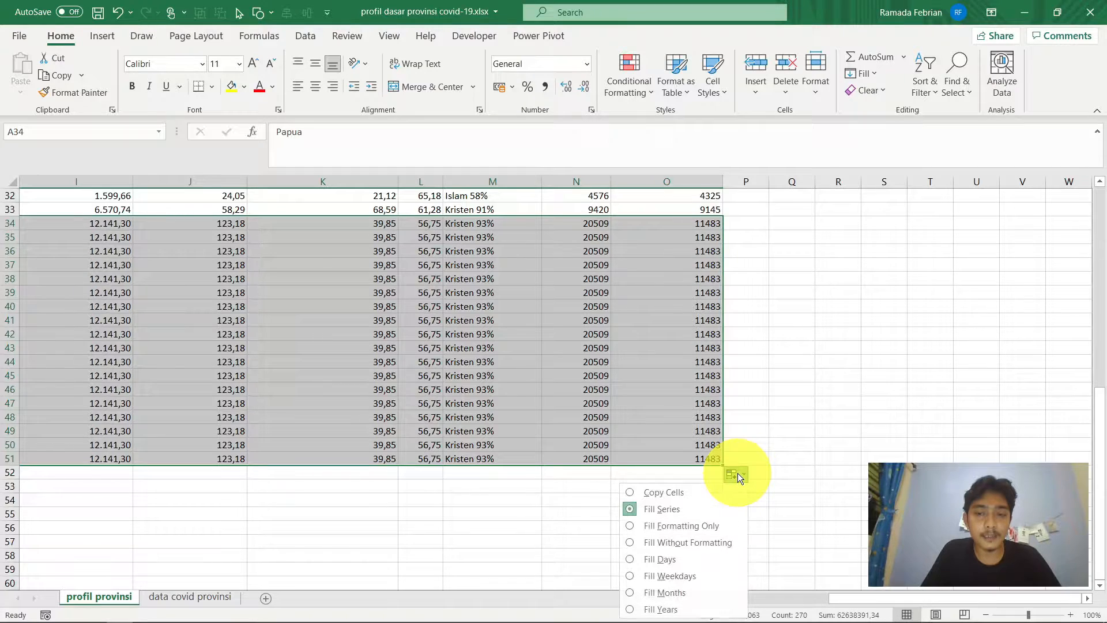
click(659, 492)
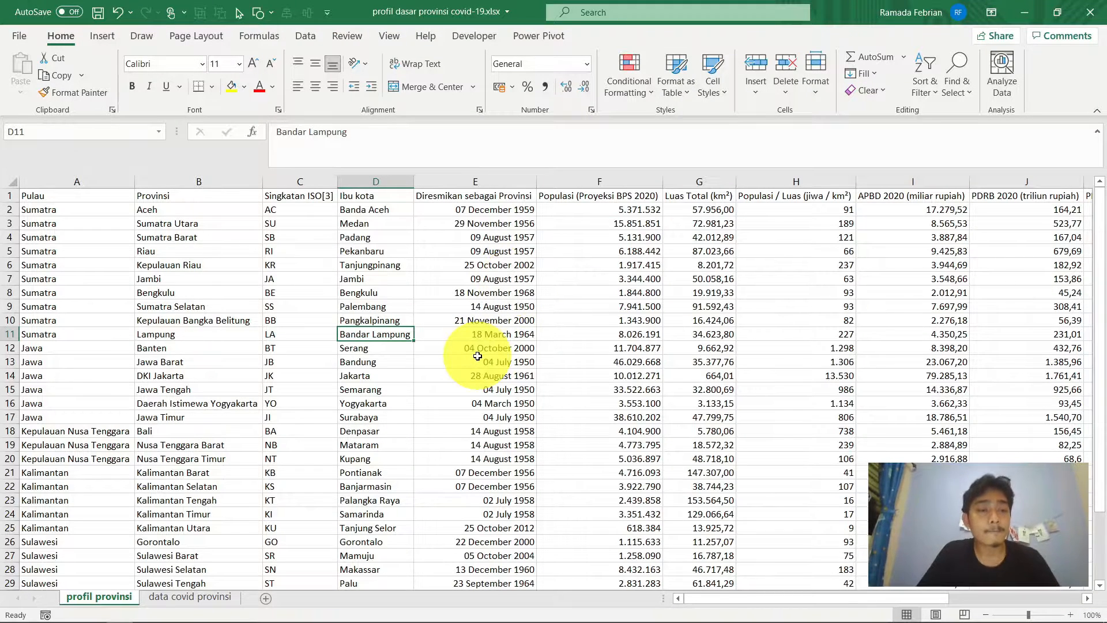
Hide the Kalimantan rows 21 to 25 and clear the row selection.
scroll(487, 354, down, 4)
click(10, 292)
drag(10, 293, 10, 348)
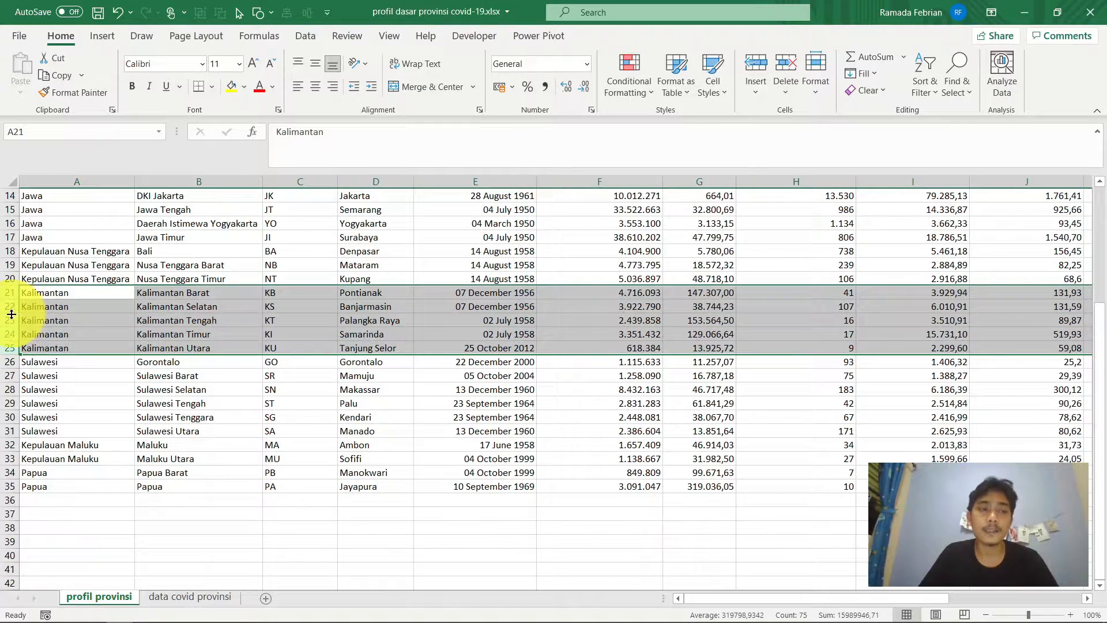
right_click(8, 311)
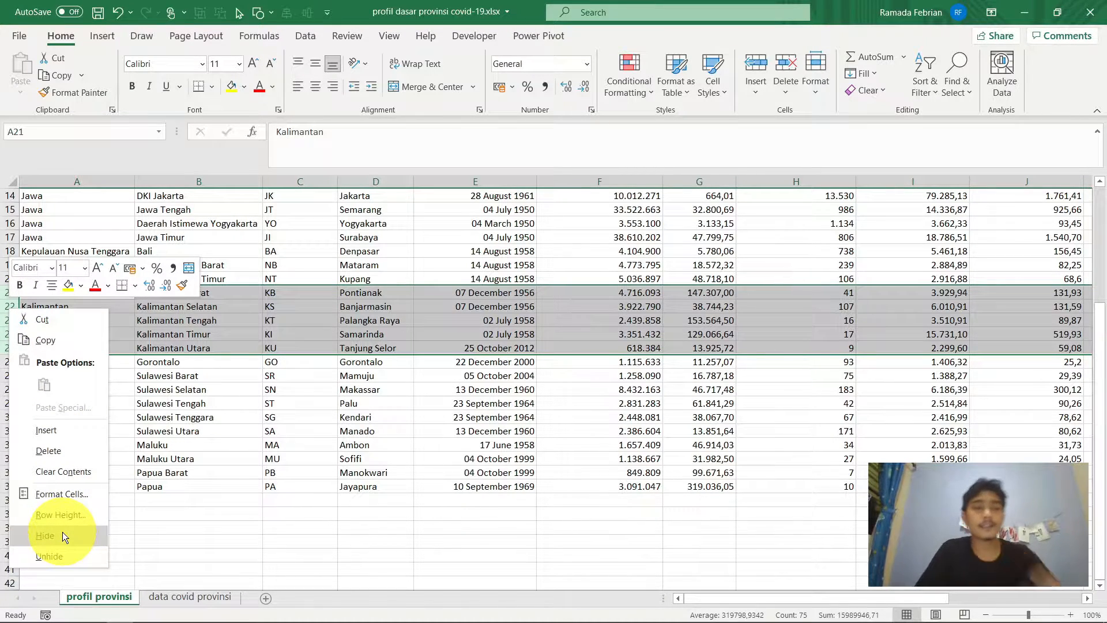
click(63, 536)
click(159, 335)
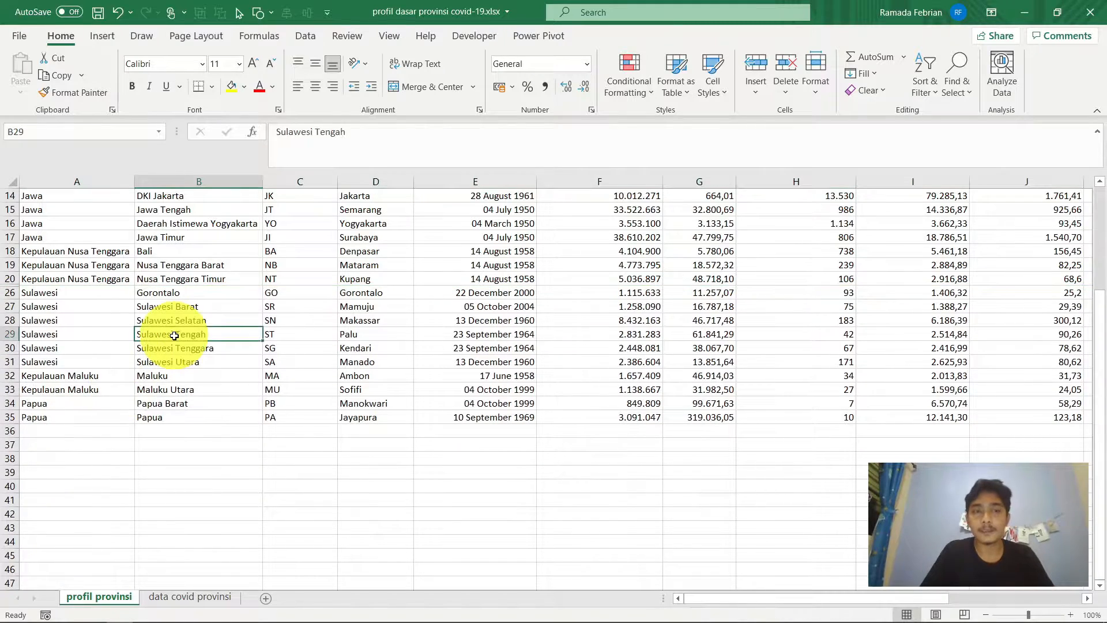
Unhide the hidden Kalimantan rows between rows 20 and 26.
scroll(162, 329, up, 4)
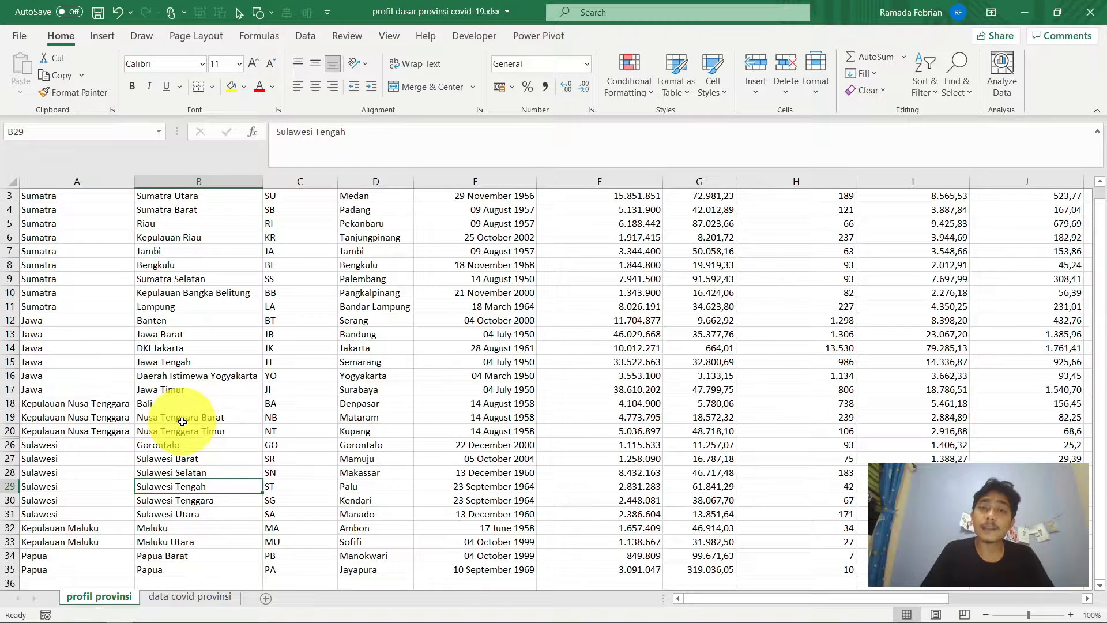
click(11, 432)
drag(8, 432, 9, 446)
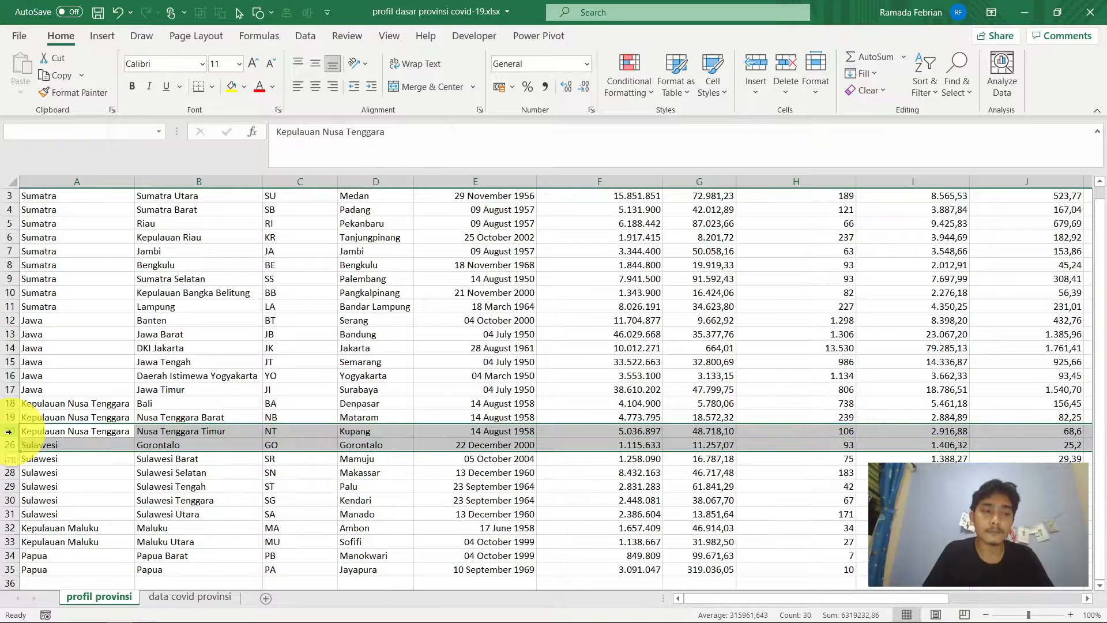
right_click(12, 440)
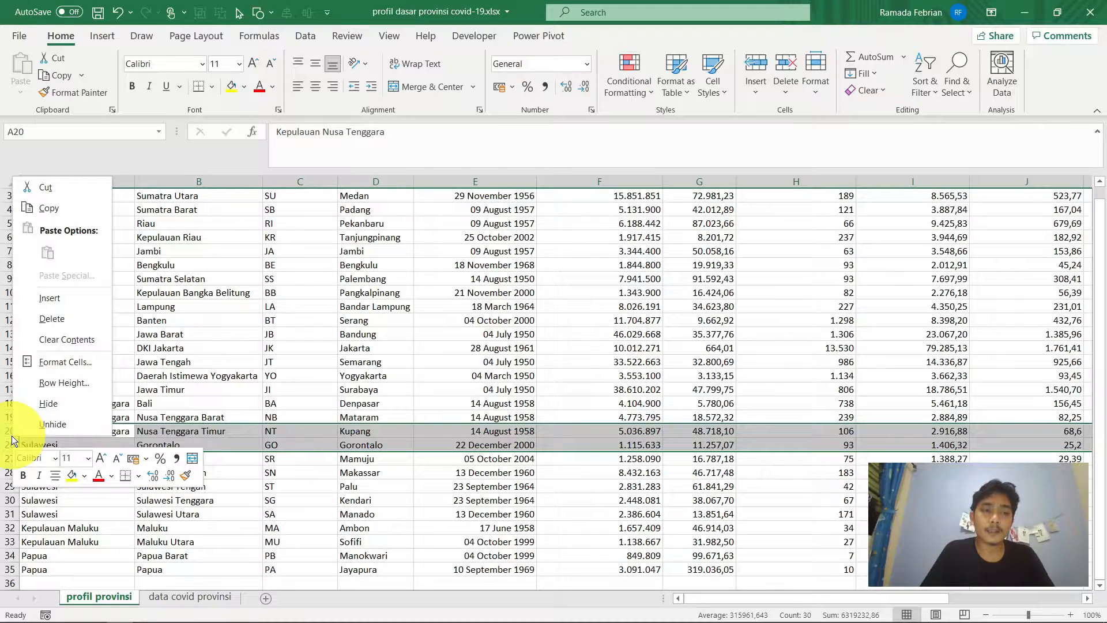
click(72, 420)
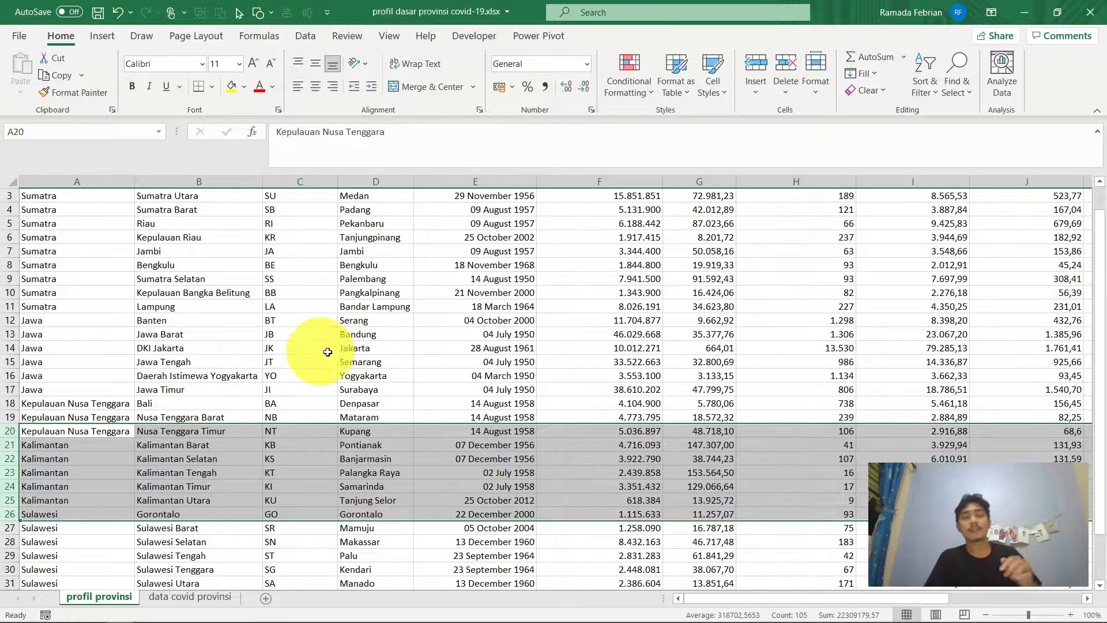
Undo the last unhide and unhide the Kalimantan rows 21 to 25 between rows 20 and 26 again.
key(ctrl+z)
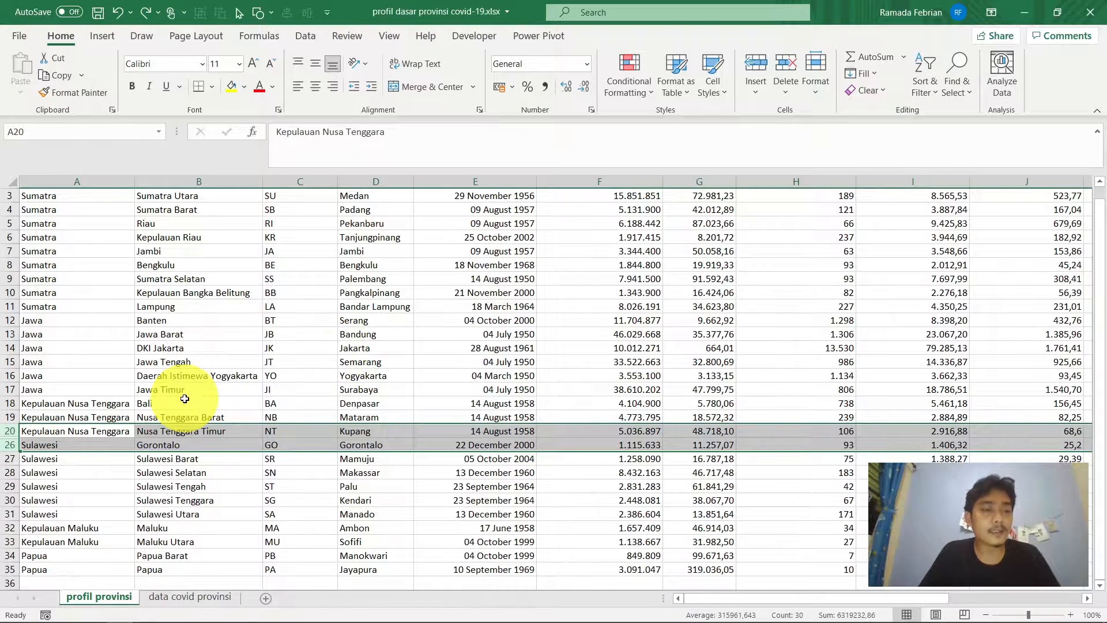
right_click(11, 443)
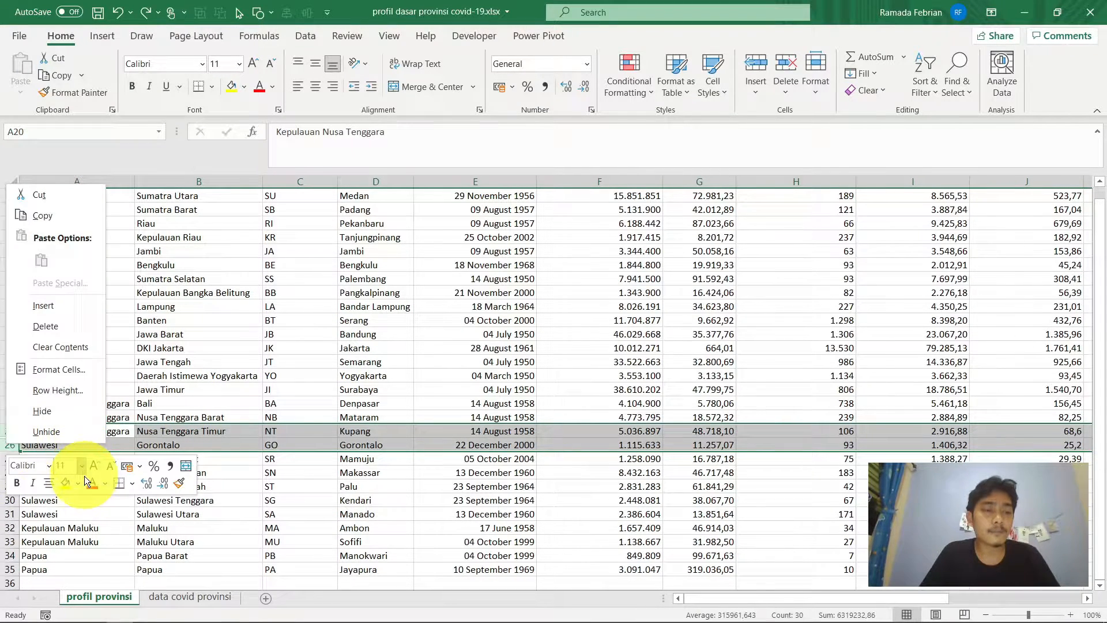
click(71, 437)
scroll(219, 328, up, 1)
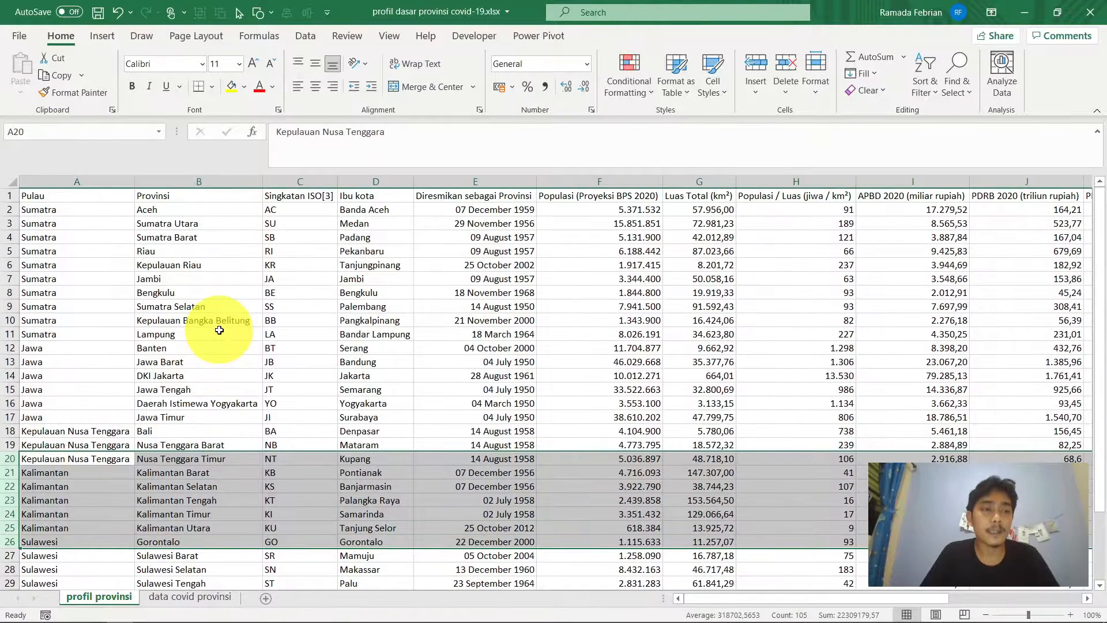
Hide rows 1 to 3 at the start of the province profile sheet.
drag(9, 196, 9, 222)
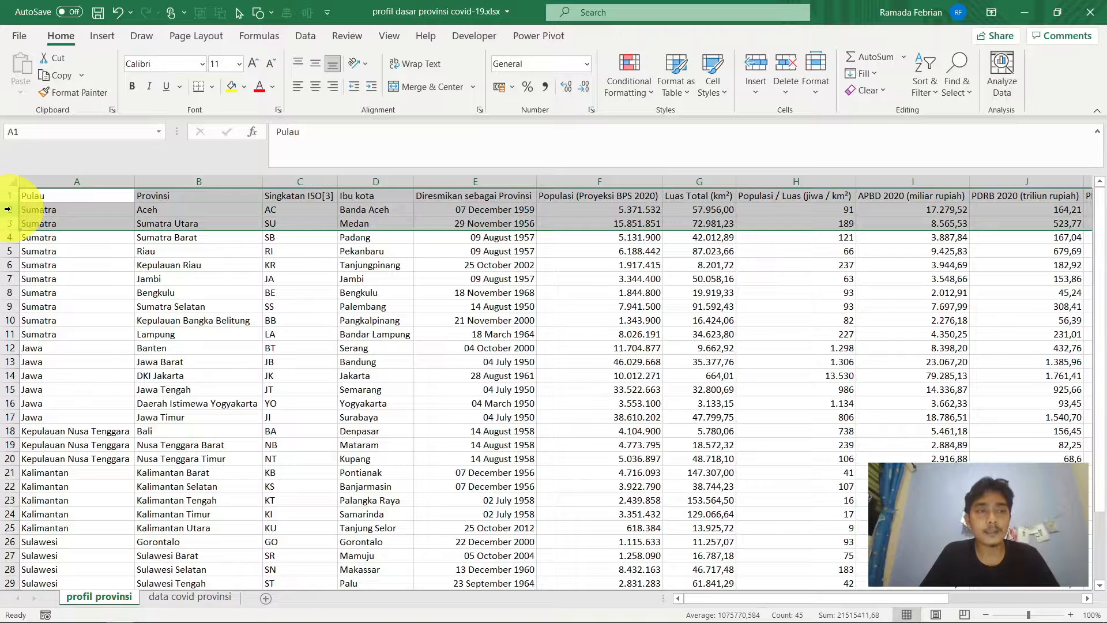
right_click(6, 209)
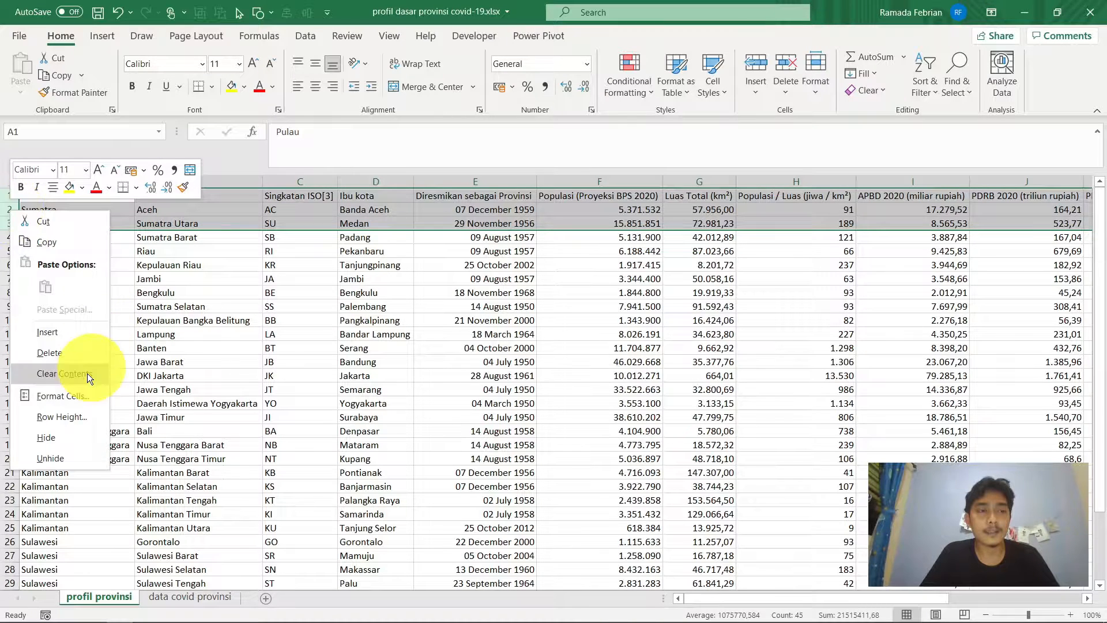
click(50, 437)
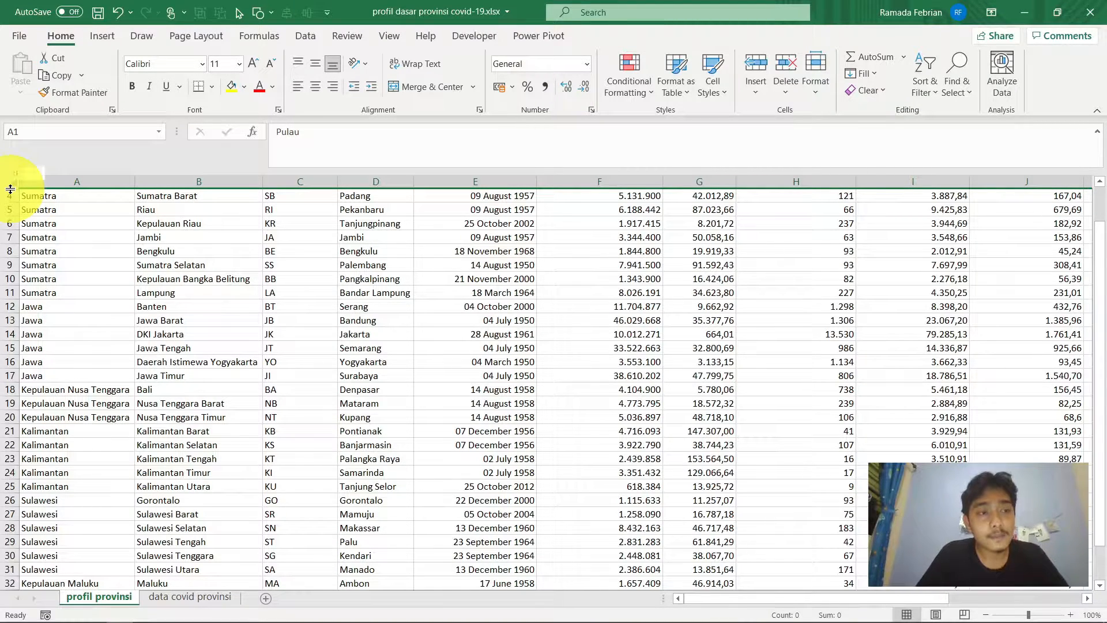
Reveal hidden rows 1 to 3 by stretching their height, AutoFit their row height and clear the row selection.
drag(10, 188, 8, 232)
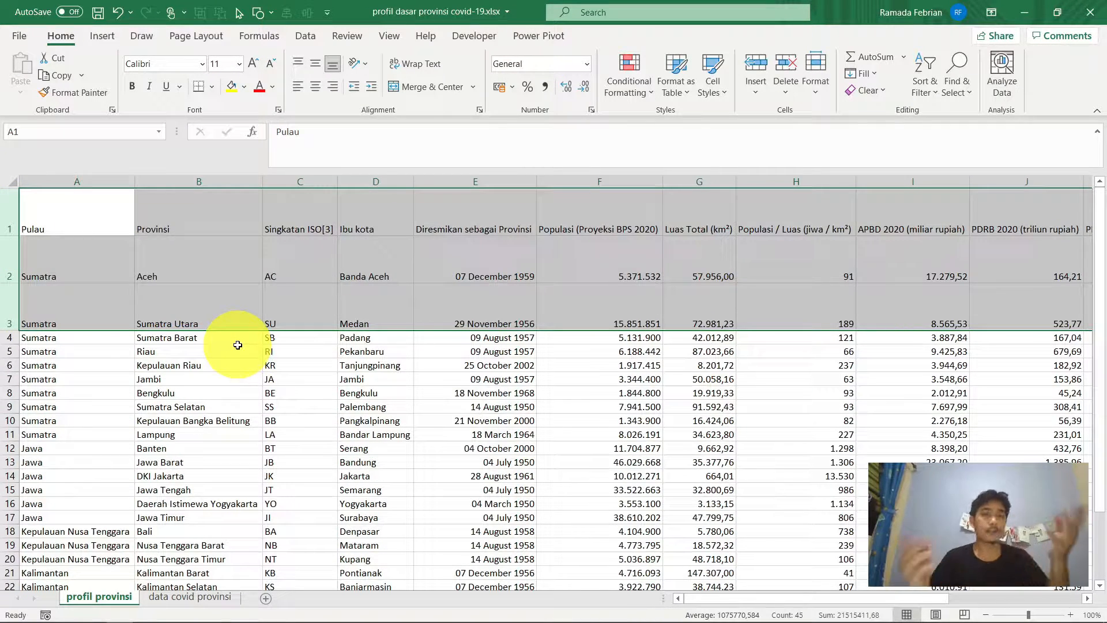
click(818, 99)
click(862, 158)
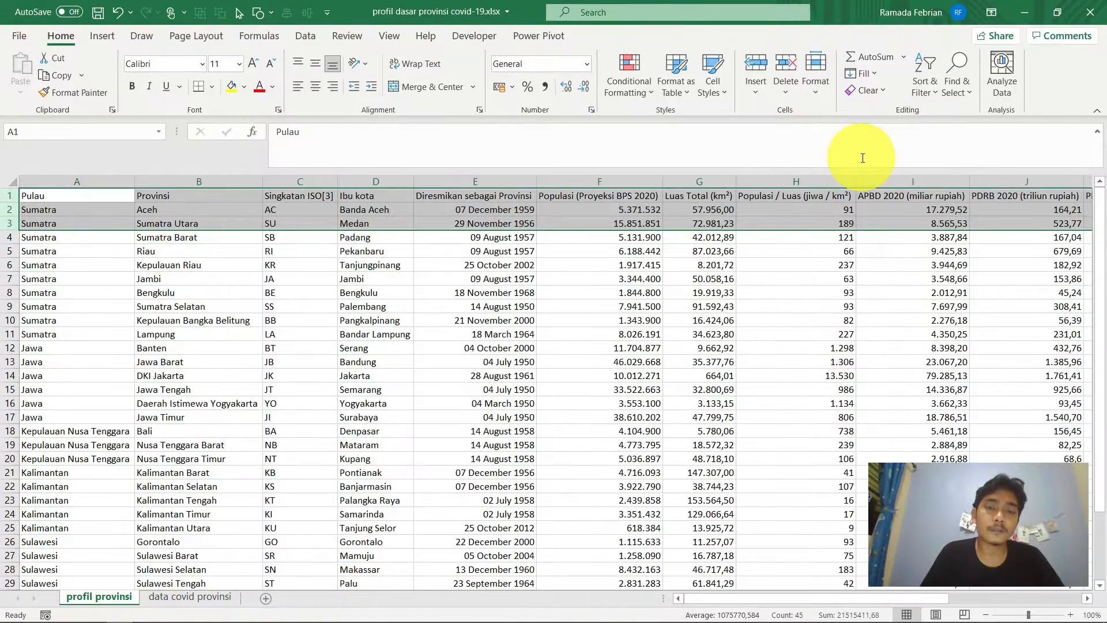
click(497, 211)
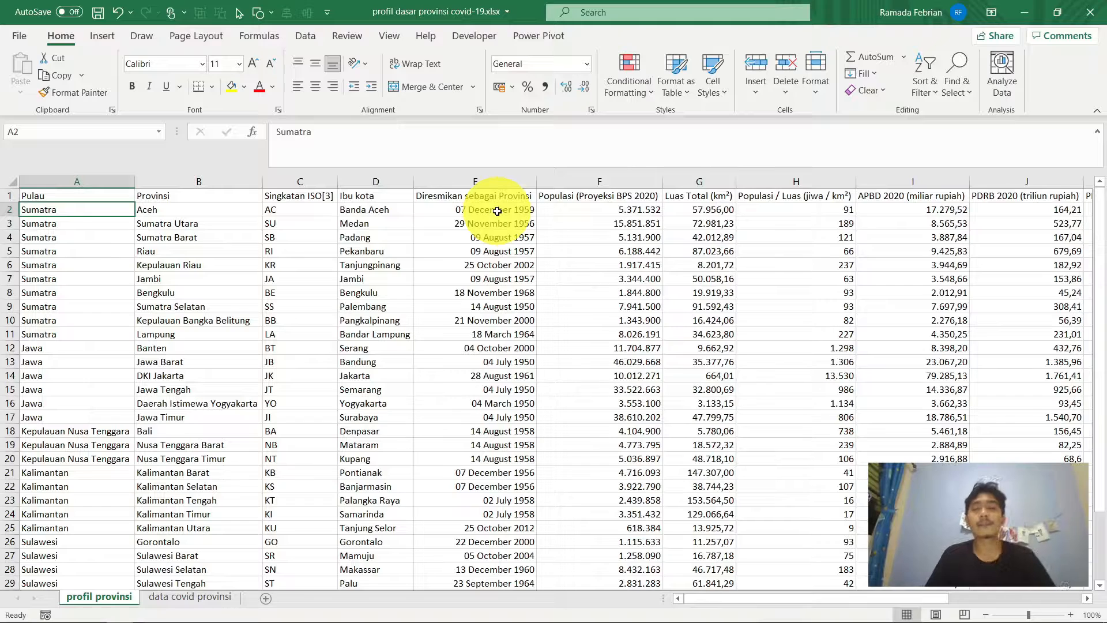